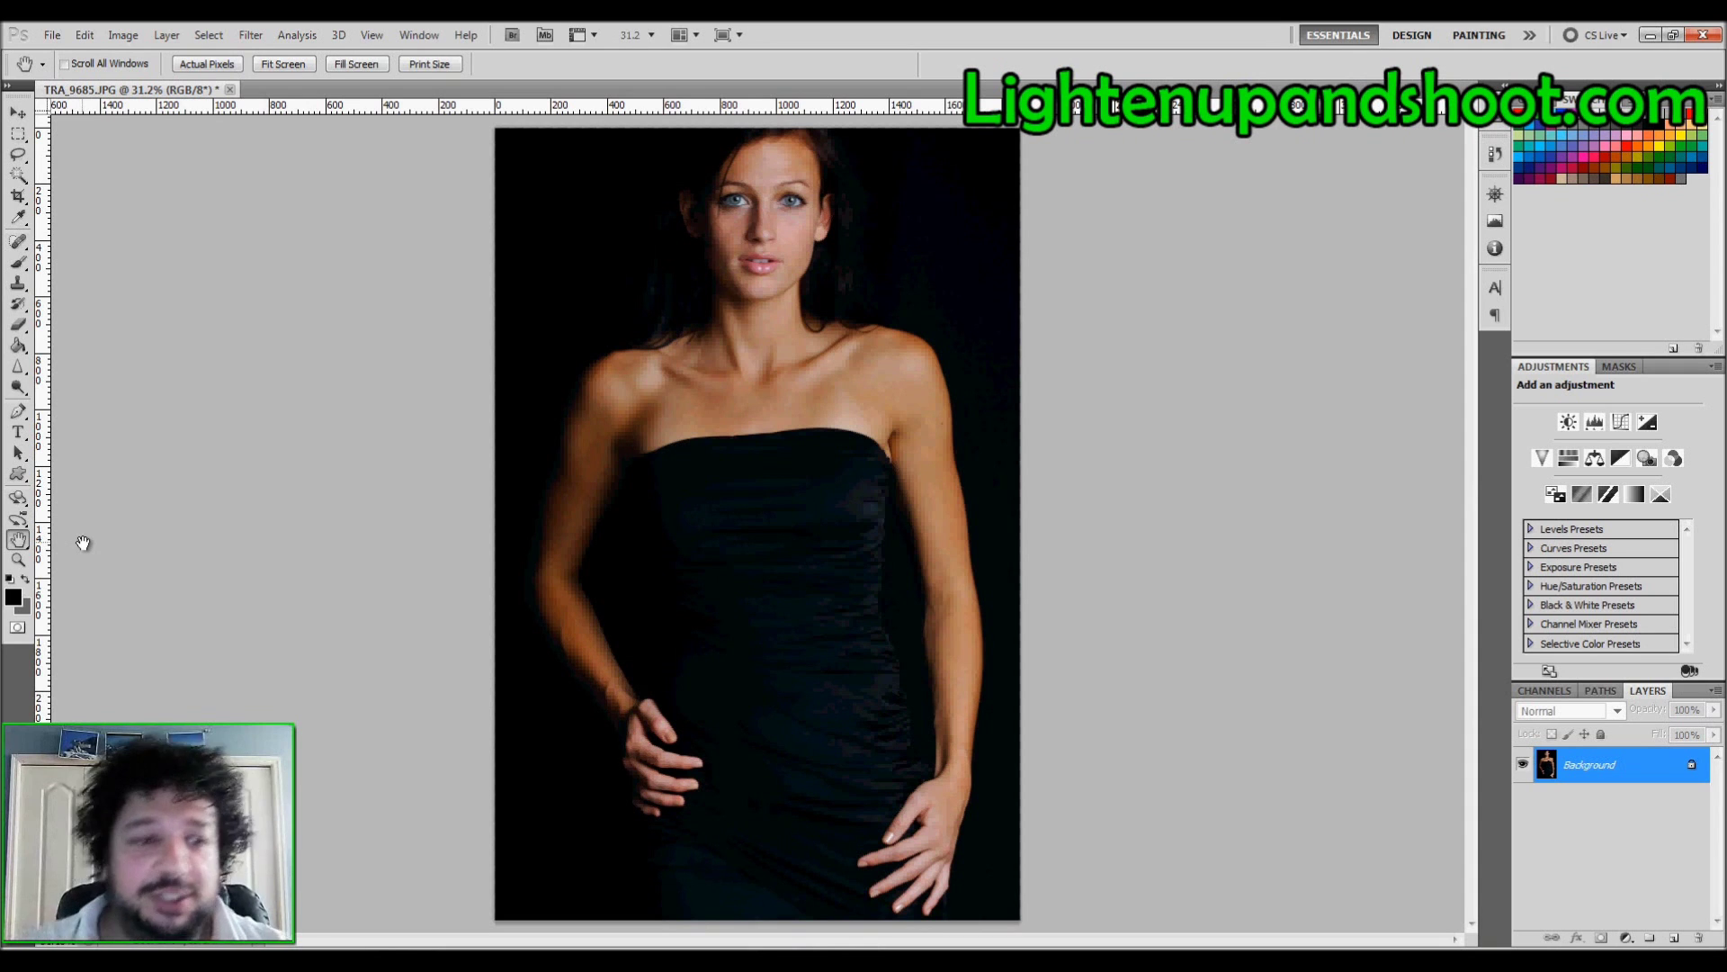
- Duplicate the Background layer of the portrait photo
{"action": "left_click", "coordinate": [18, 560]}
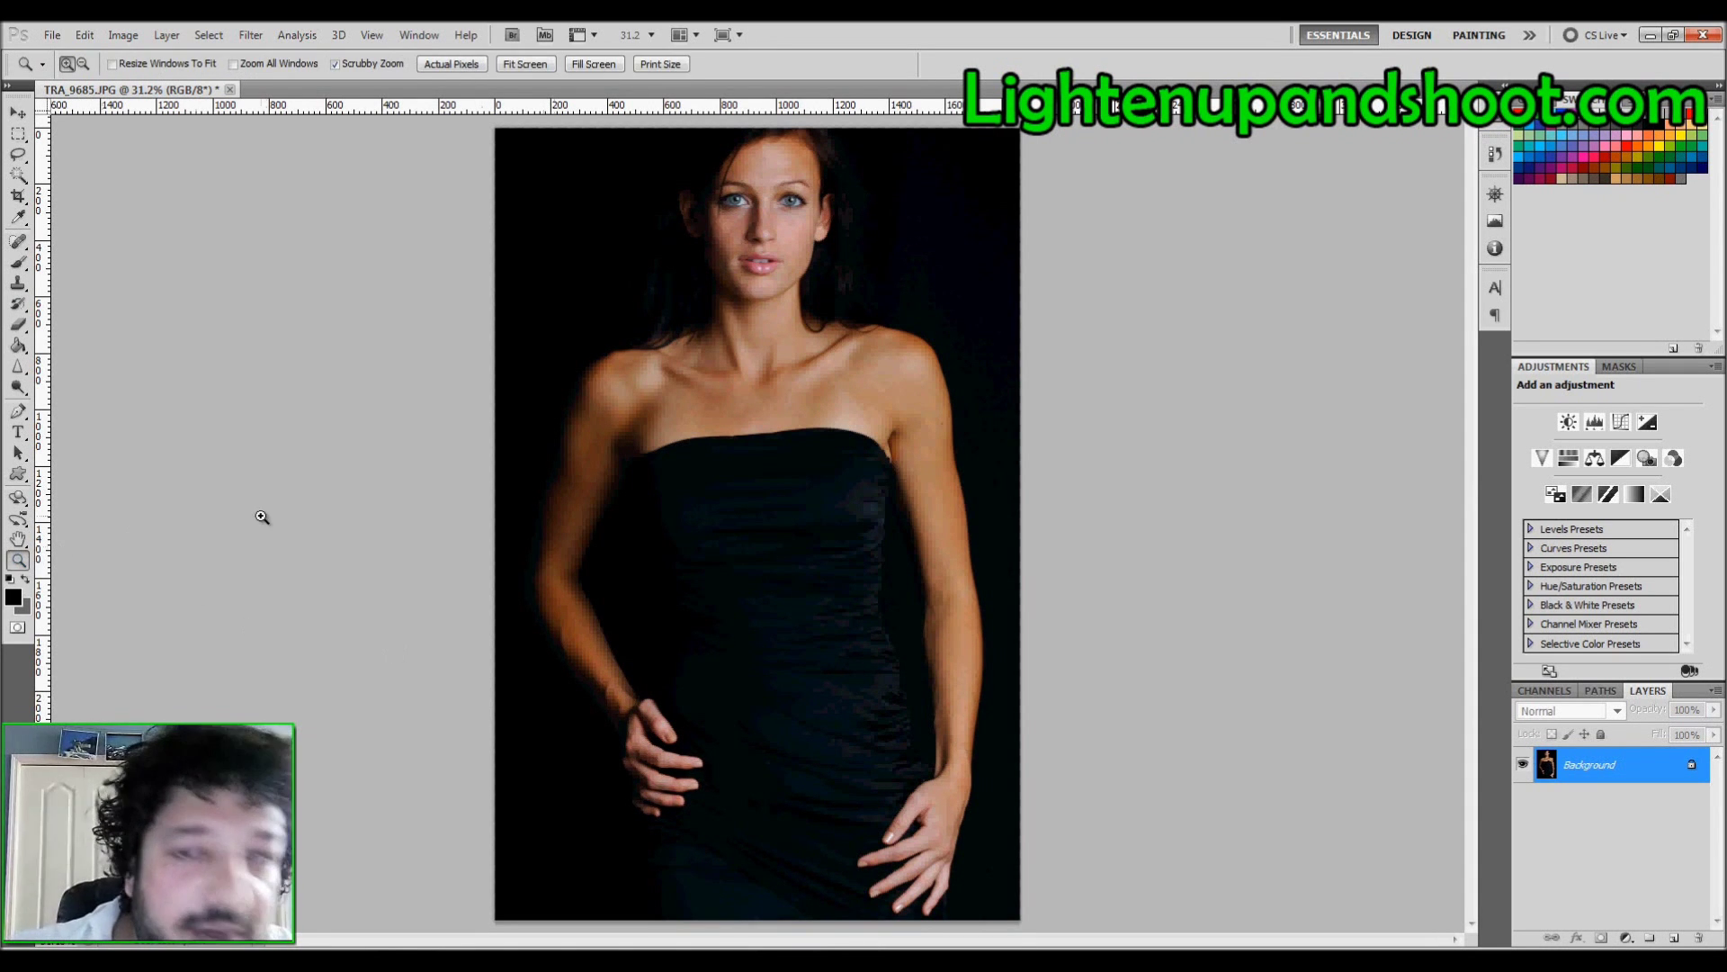
{"action": "left_click_drag", "start_coordinate": [762, 251], "coordinate": [848, 380]}
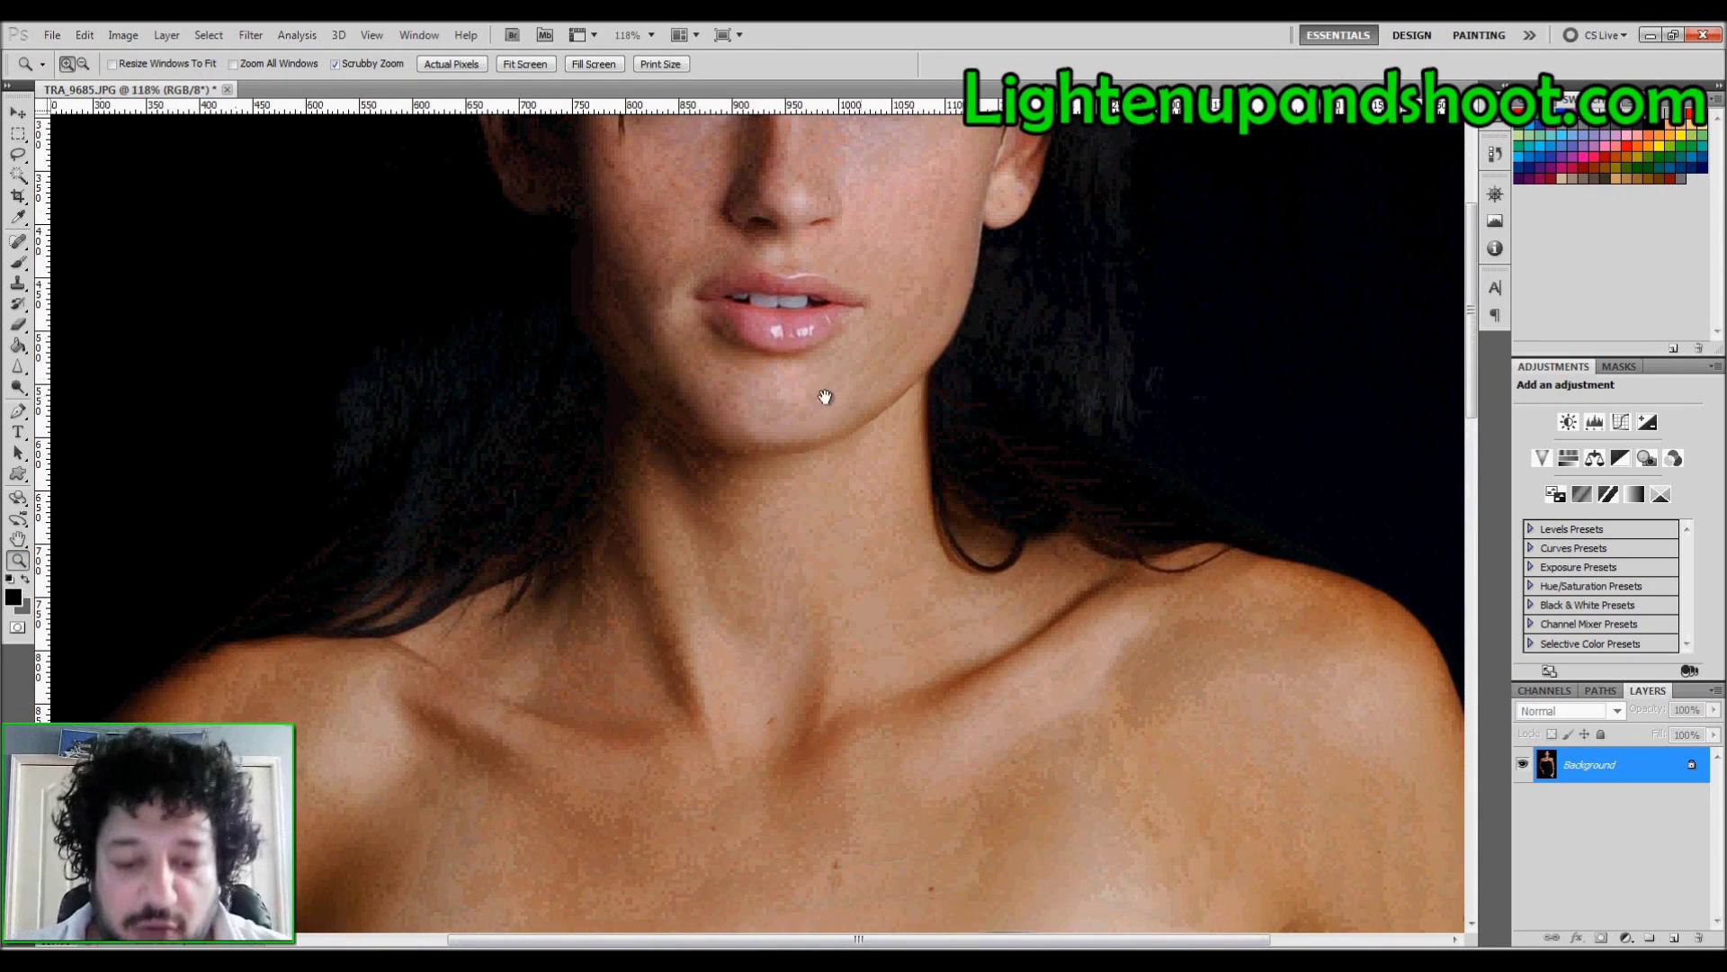
{"action": "scroll", "coordinate": [849, 380], "scroll_direction": "up", "scroll_amount": 5}
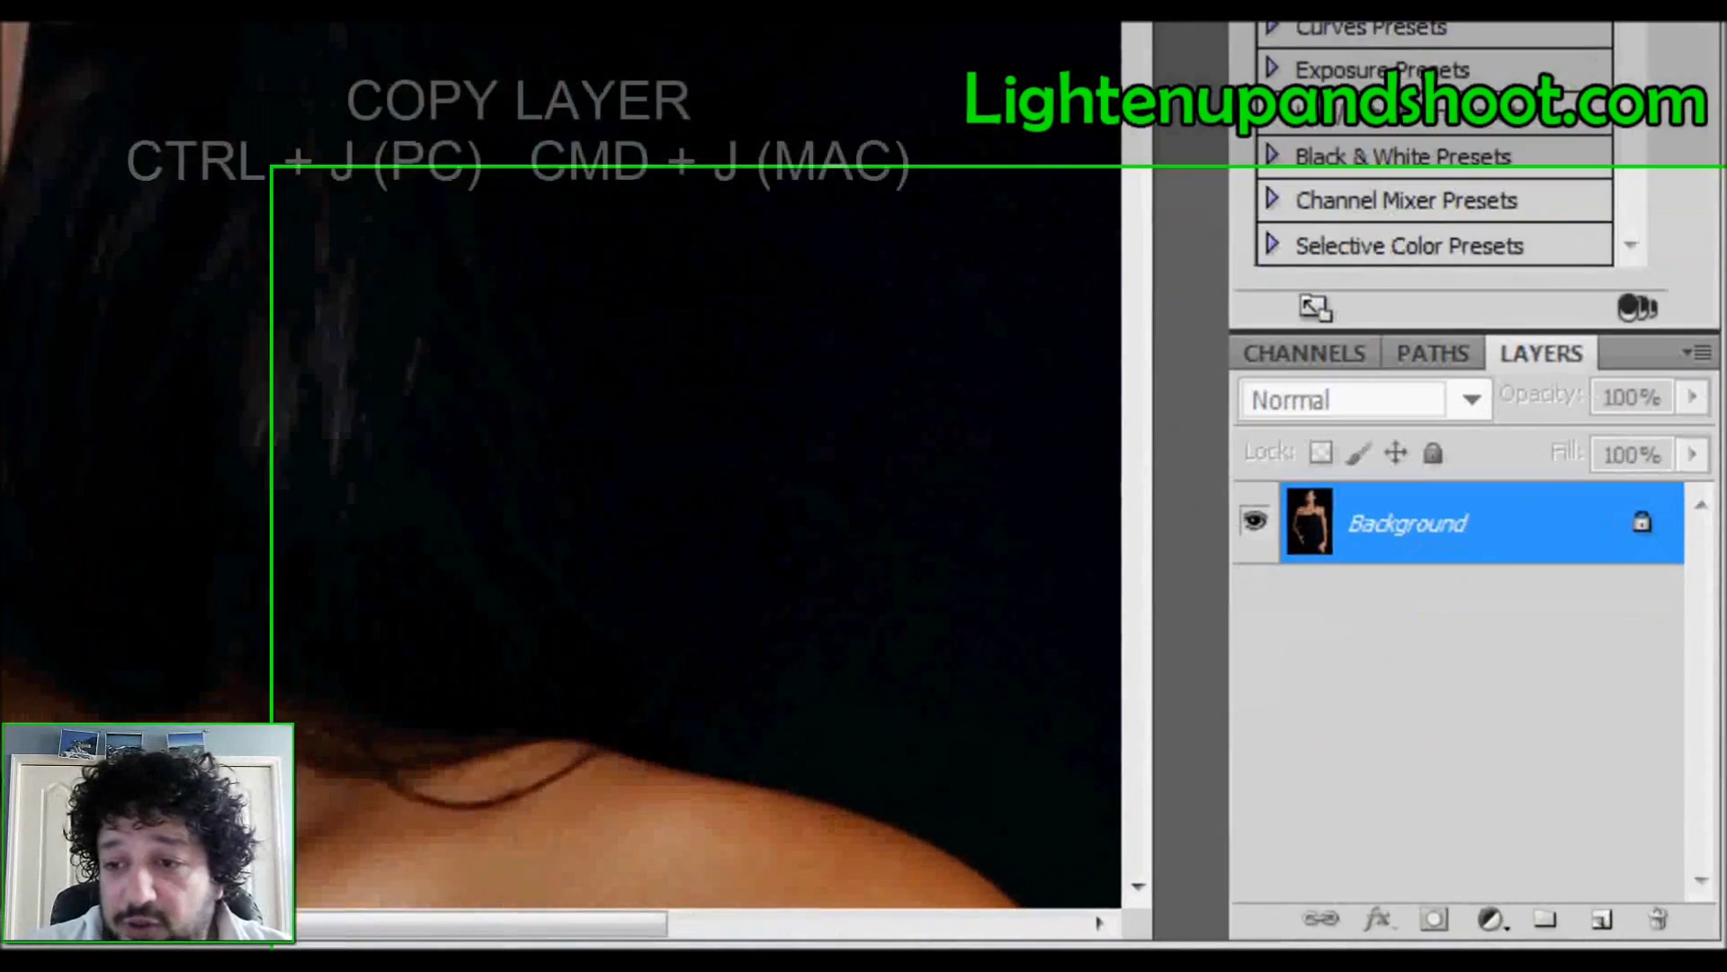
{"action": "key", "text": "ctrl+j"}
{"action": "left_click_drag", "start_coordinate": [1327, 454], "coordinate": [1638, 922]}
{"action": "left_click_drag", "start_coordinate": [1404, 441], "coordinate": [1577, 918]}
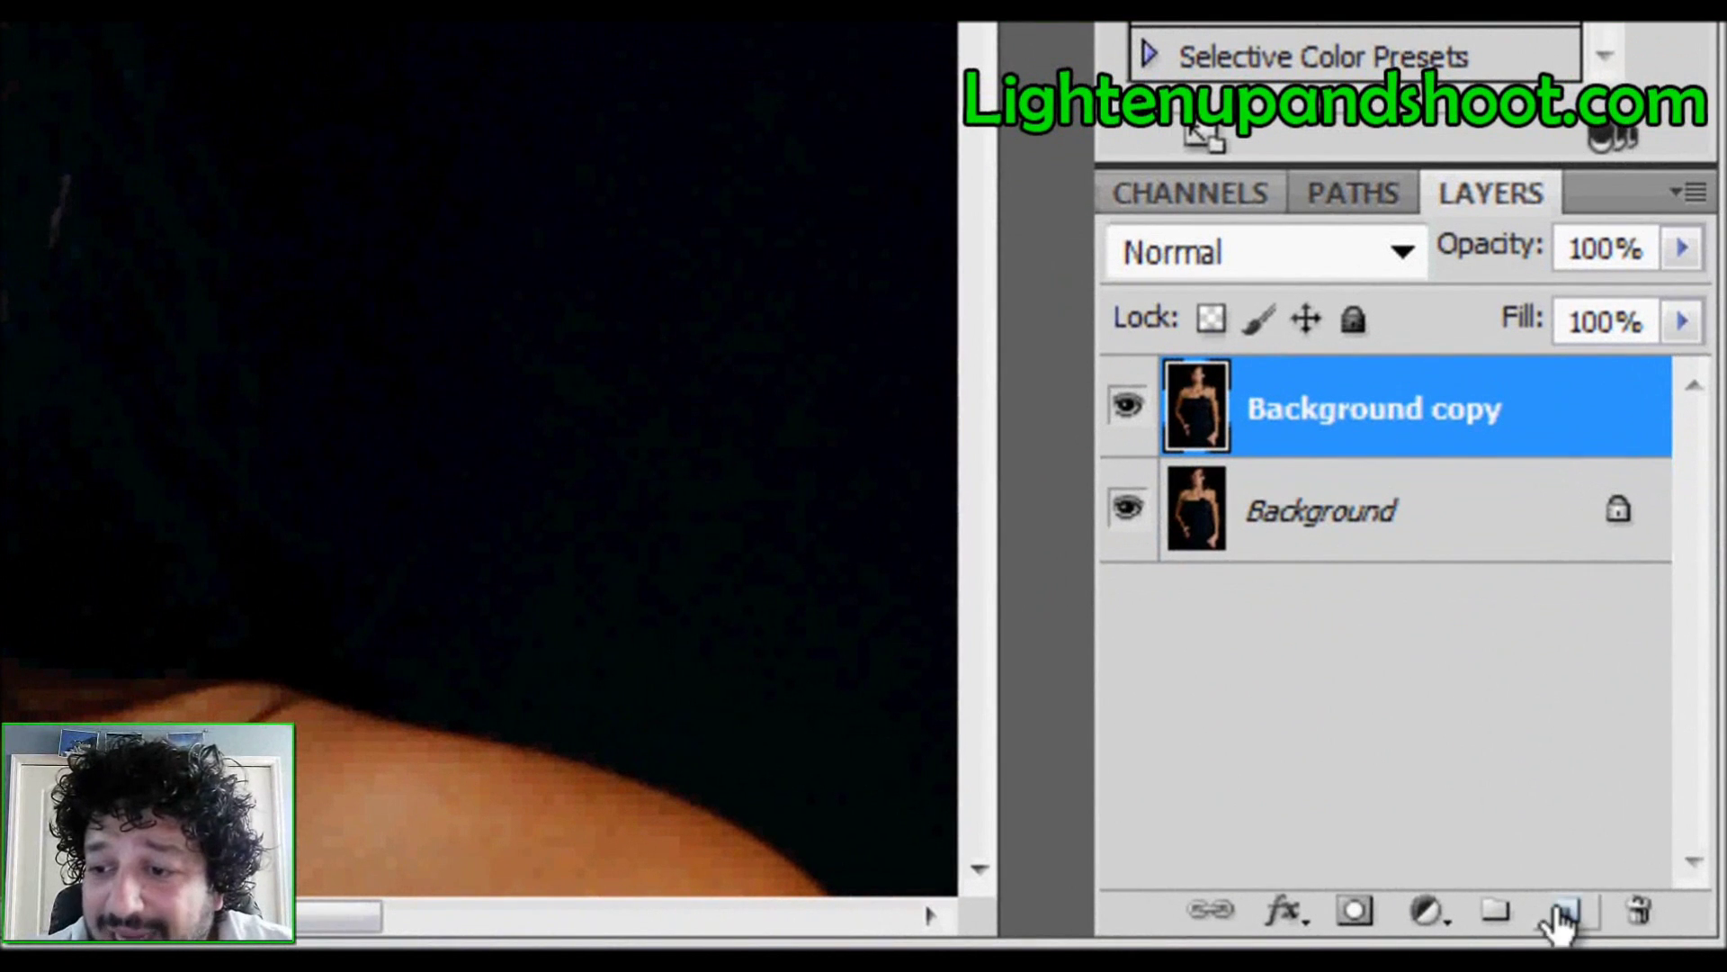
- Add a new empty layer above the background copy and name it Retouching
{"action": "left_click", "coordinate": [1565, 914]}
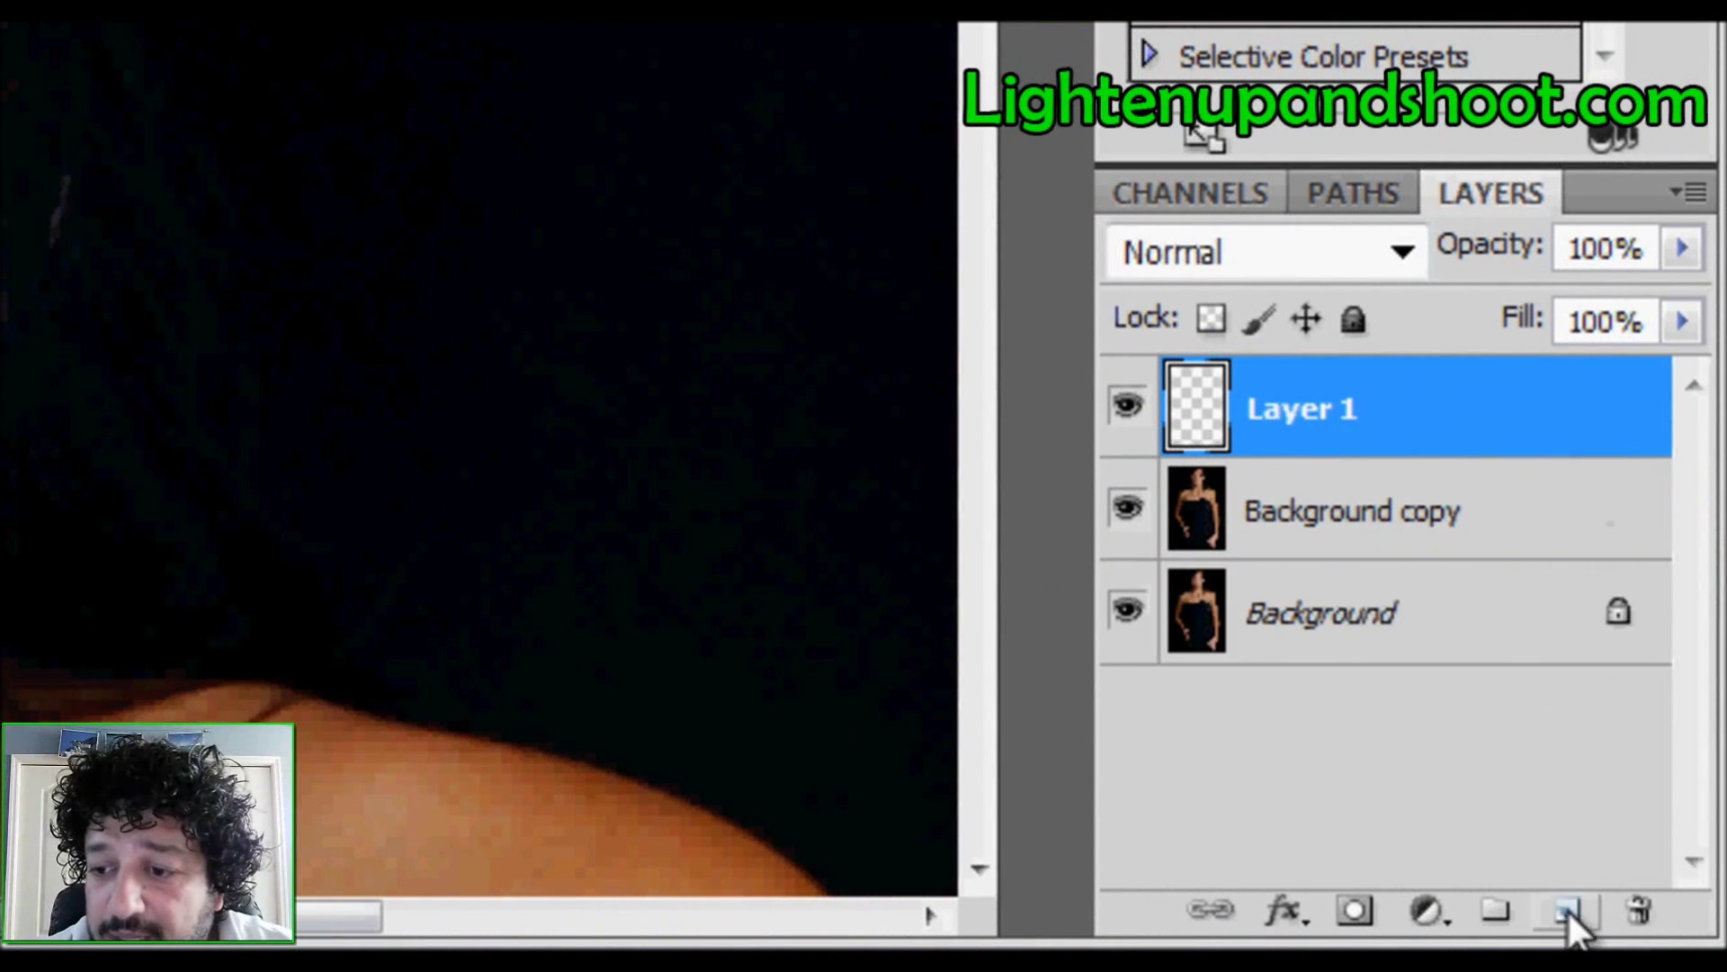
{"action": "double_click", "coordinate": [1330, 414]}
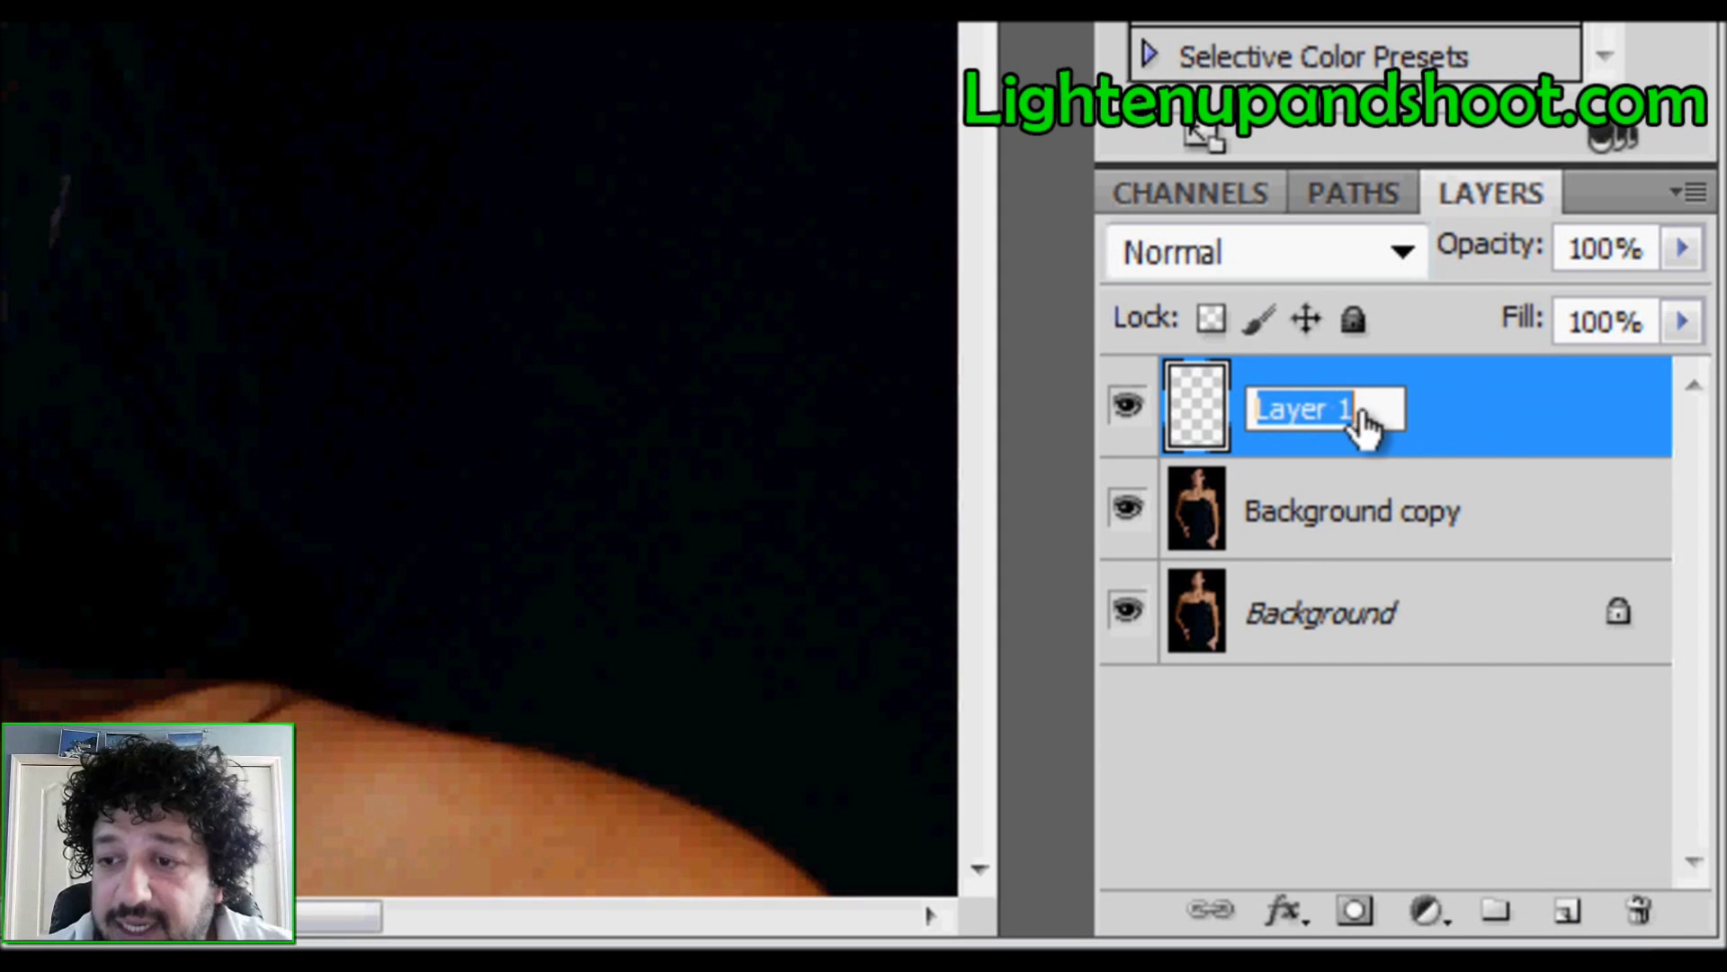
{"action": "type", "text": "Retouching"}
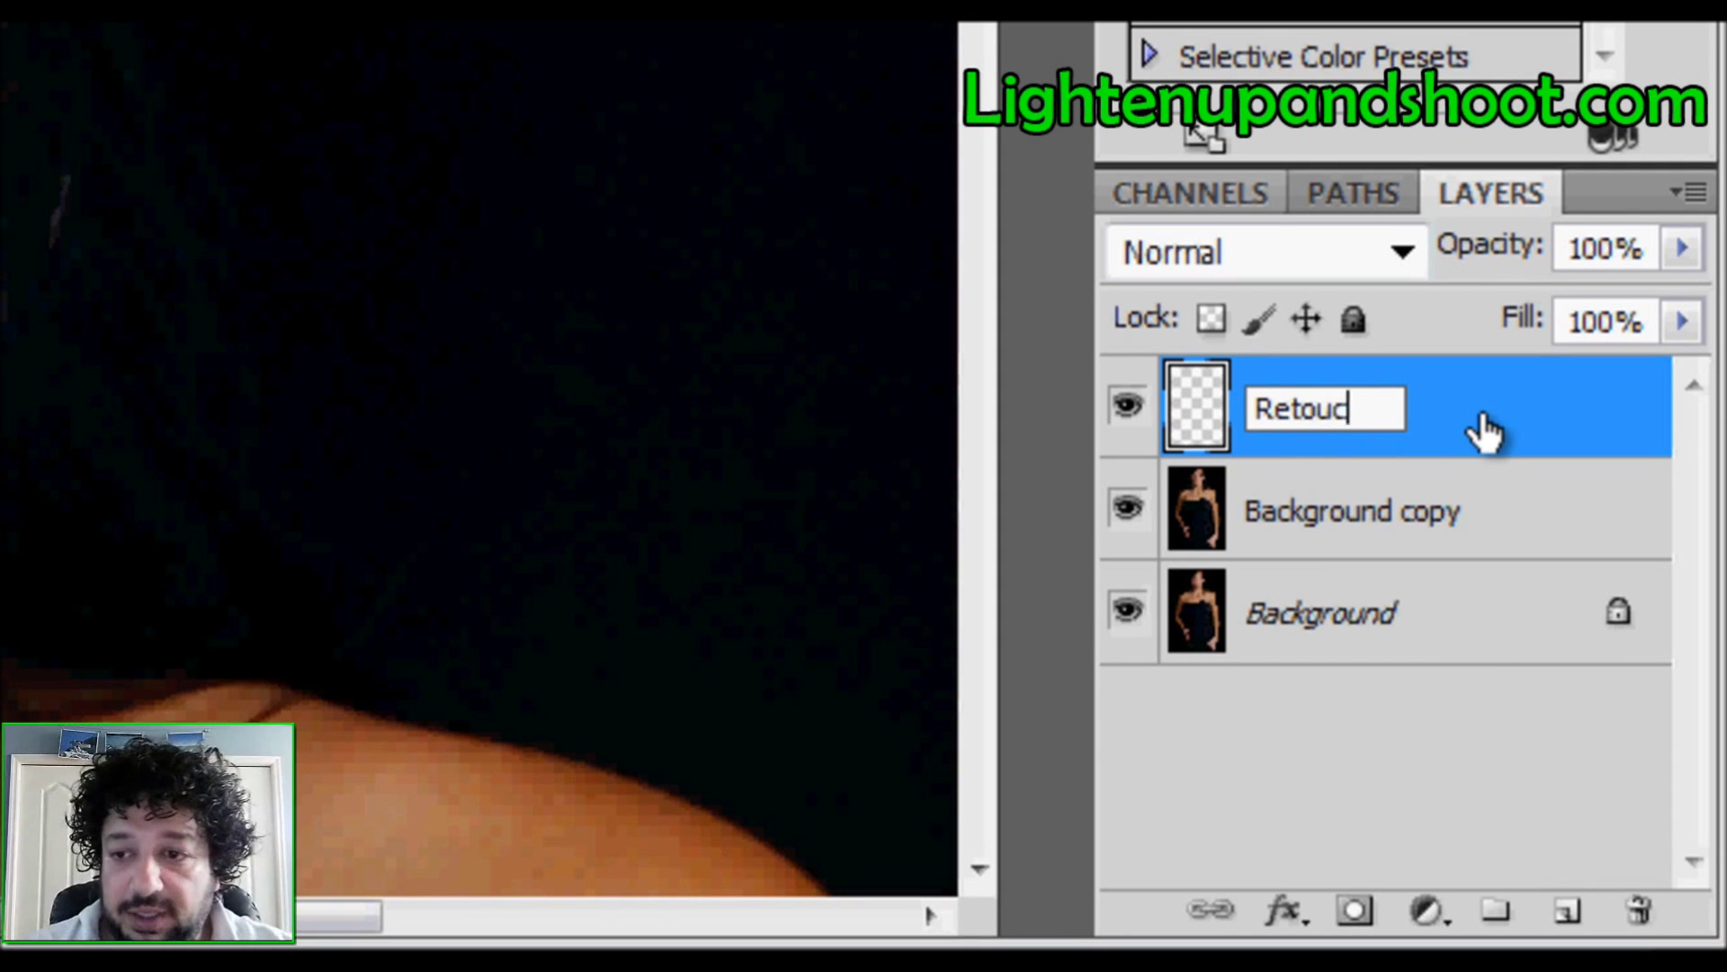
{"action": "key", "text": "Return"}
- Set up the content-aware Spot Healing Brush to sample all layers, and check the Retouching layer with both background layers hidden
{"action": "key", "text": "z"}
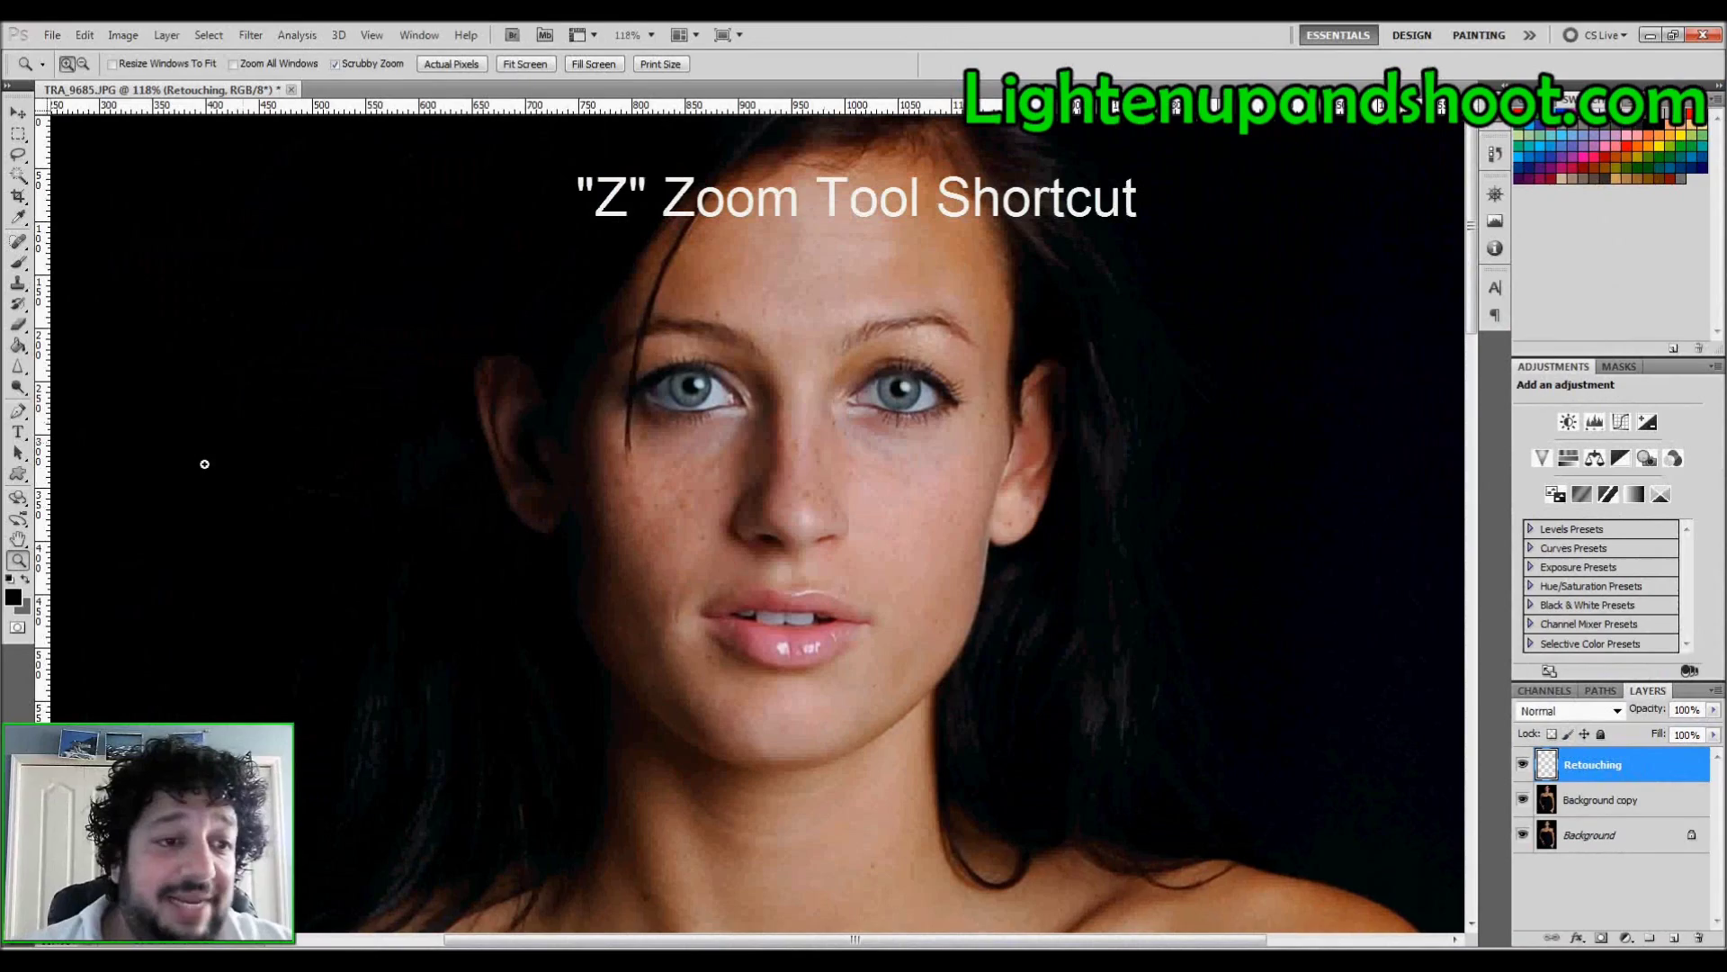
{"action": "left_click_drag", "start_coordinate": [776, 216], "coordinate": [822, 447]}
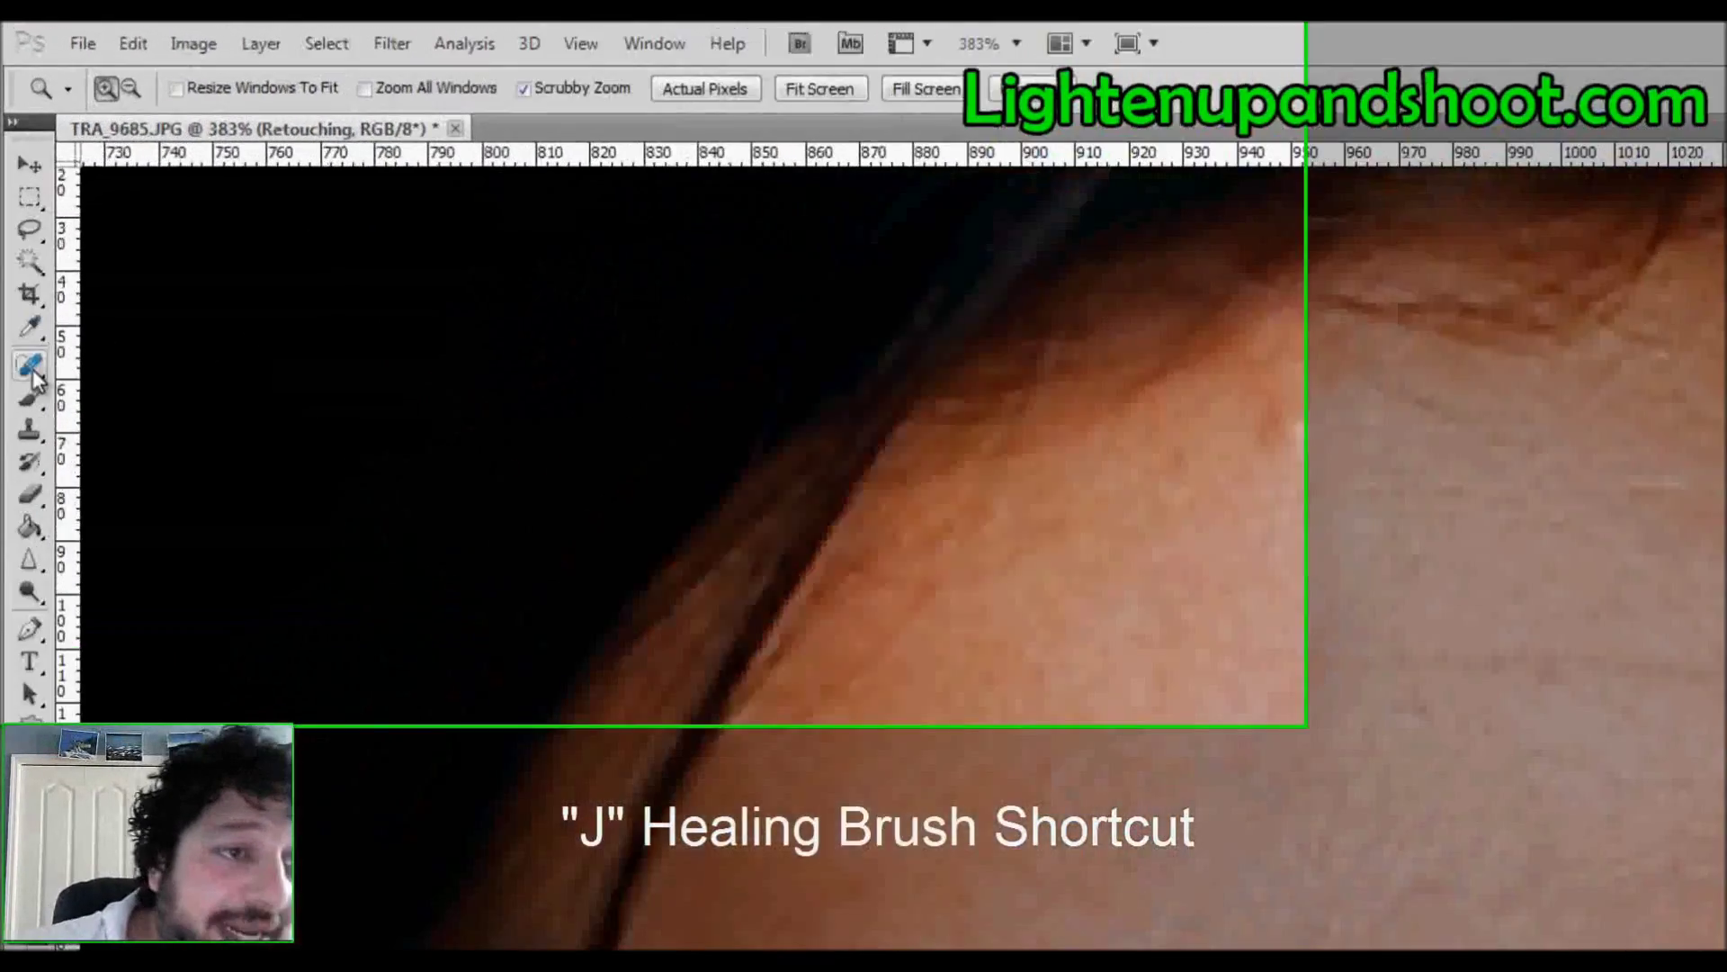
{"action": "key", "text": "j"}
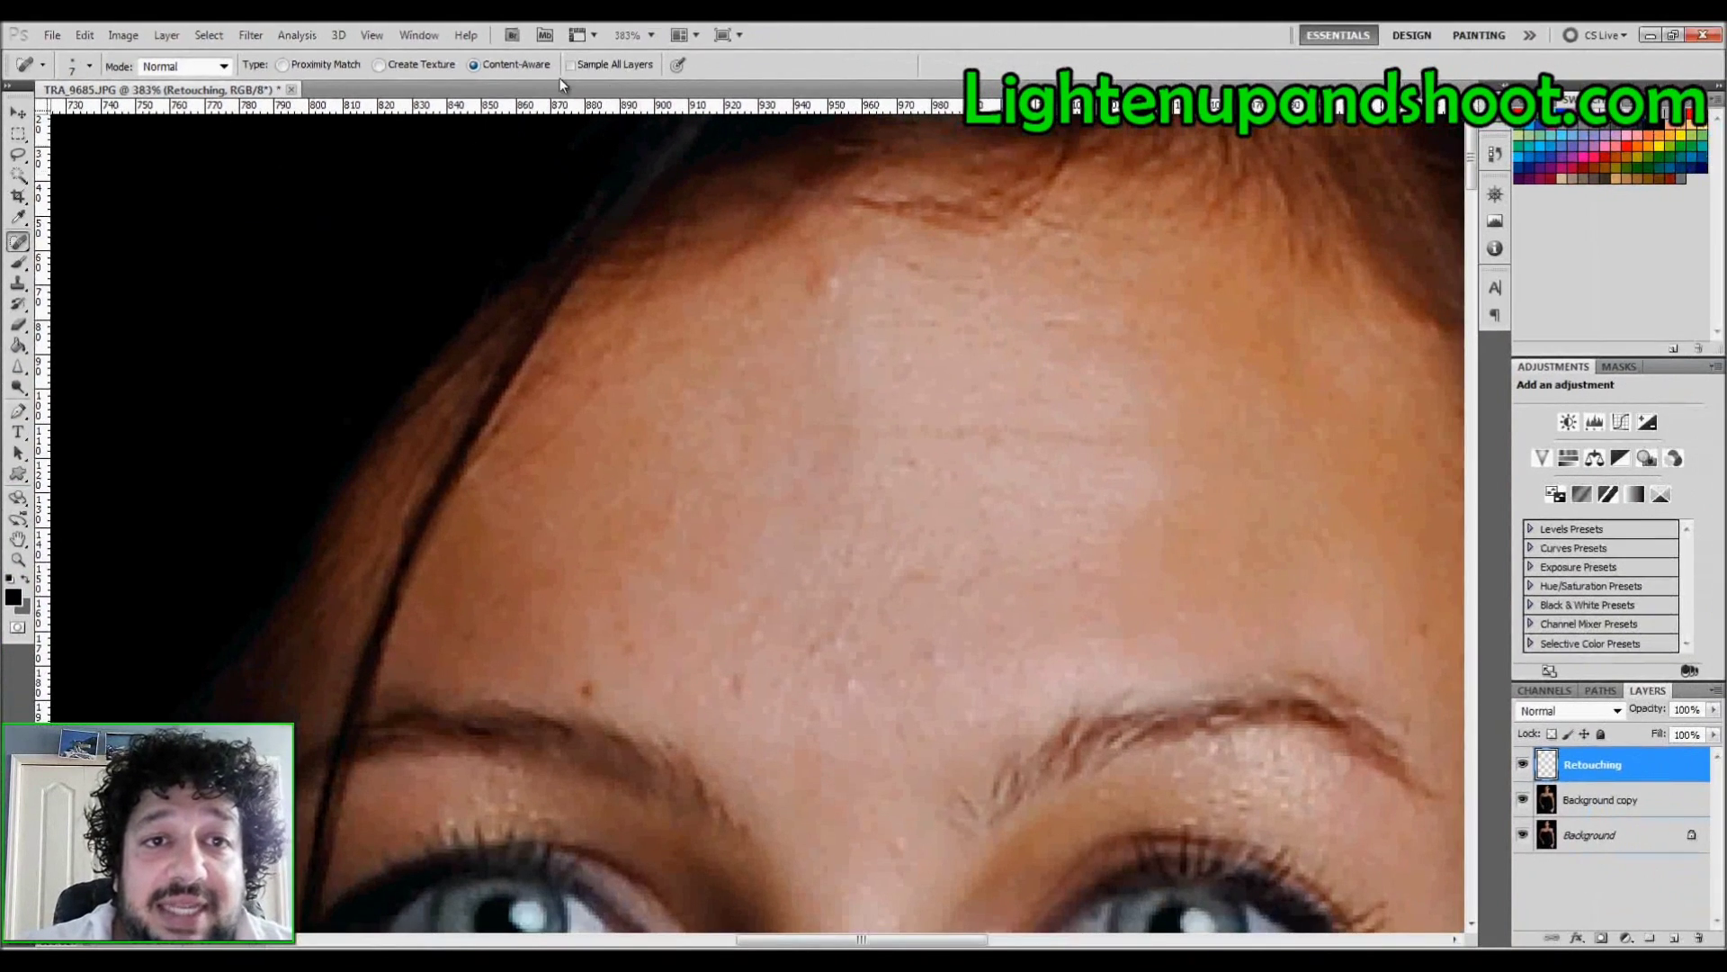
{"action": "mouse_move", "coordinate": [913, 364]}
{"action": "left_mouse_down"}
{"action": "mouse_move", "coordinate": [553, 440]}
{"action": "mouse_move", "coordinate": [775, 688]}
{"action": "left_mouse_up"}
{"action": "left_click", "coordinate": [1523, 798]}
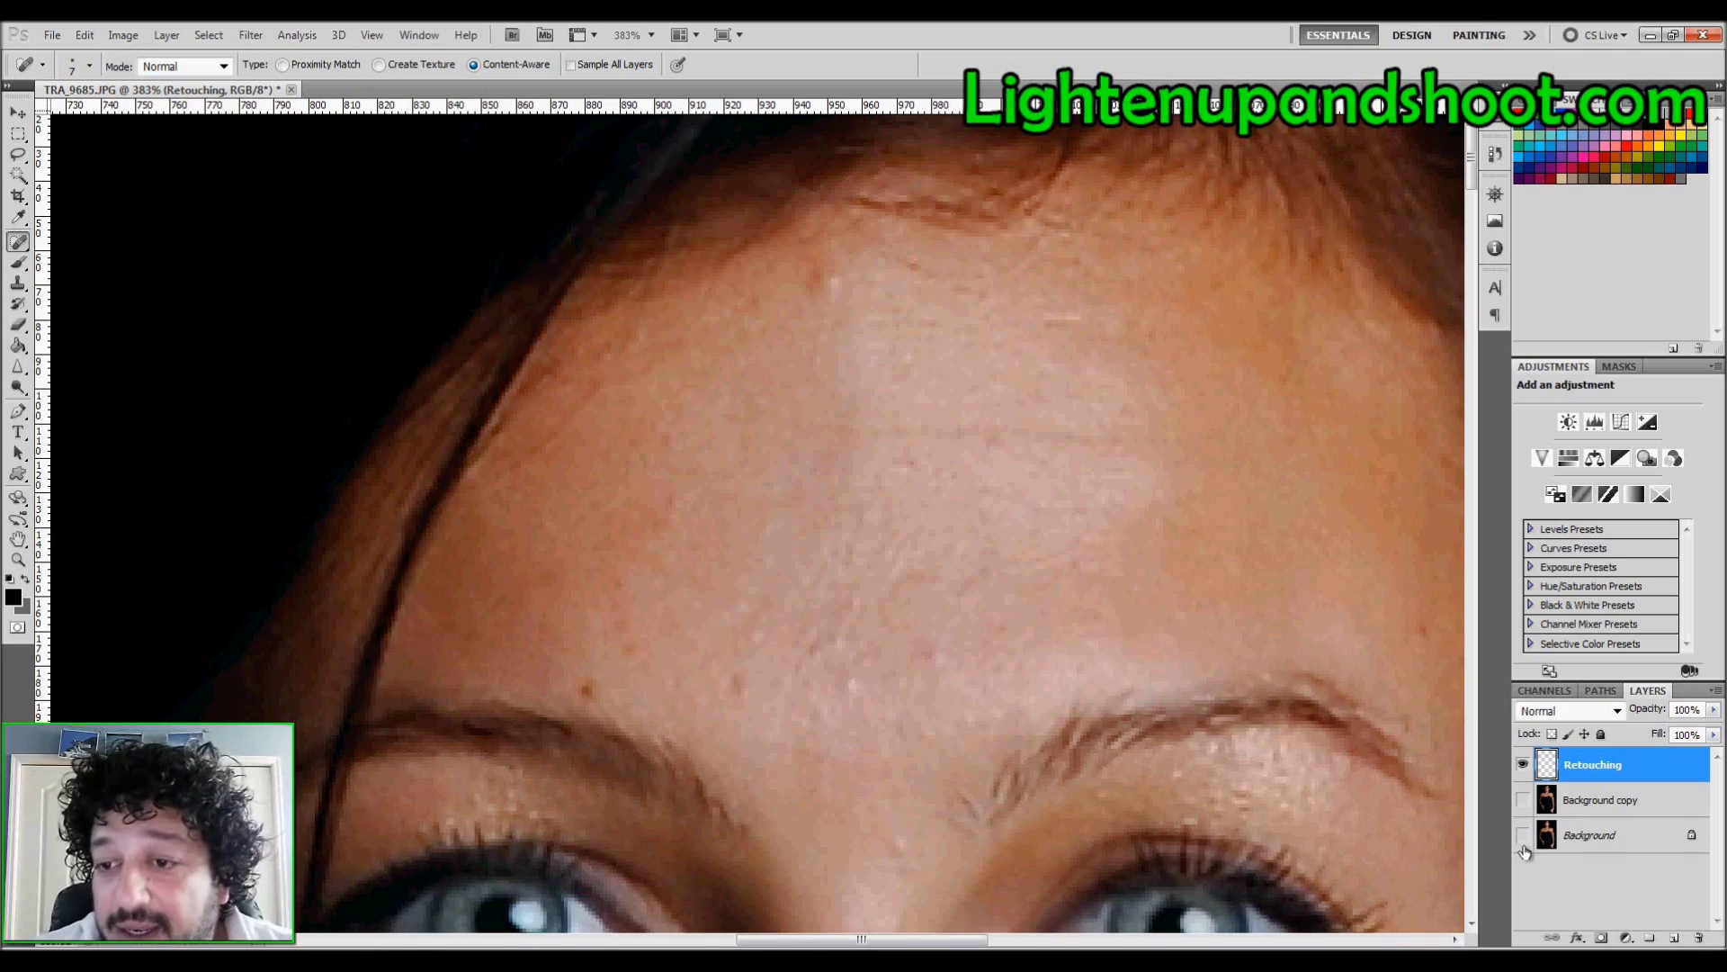
{"action": "left_click", "coordinate": [1523, 835]}
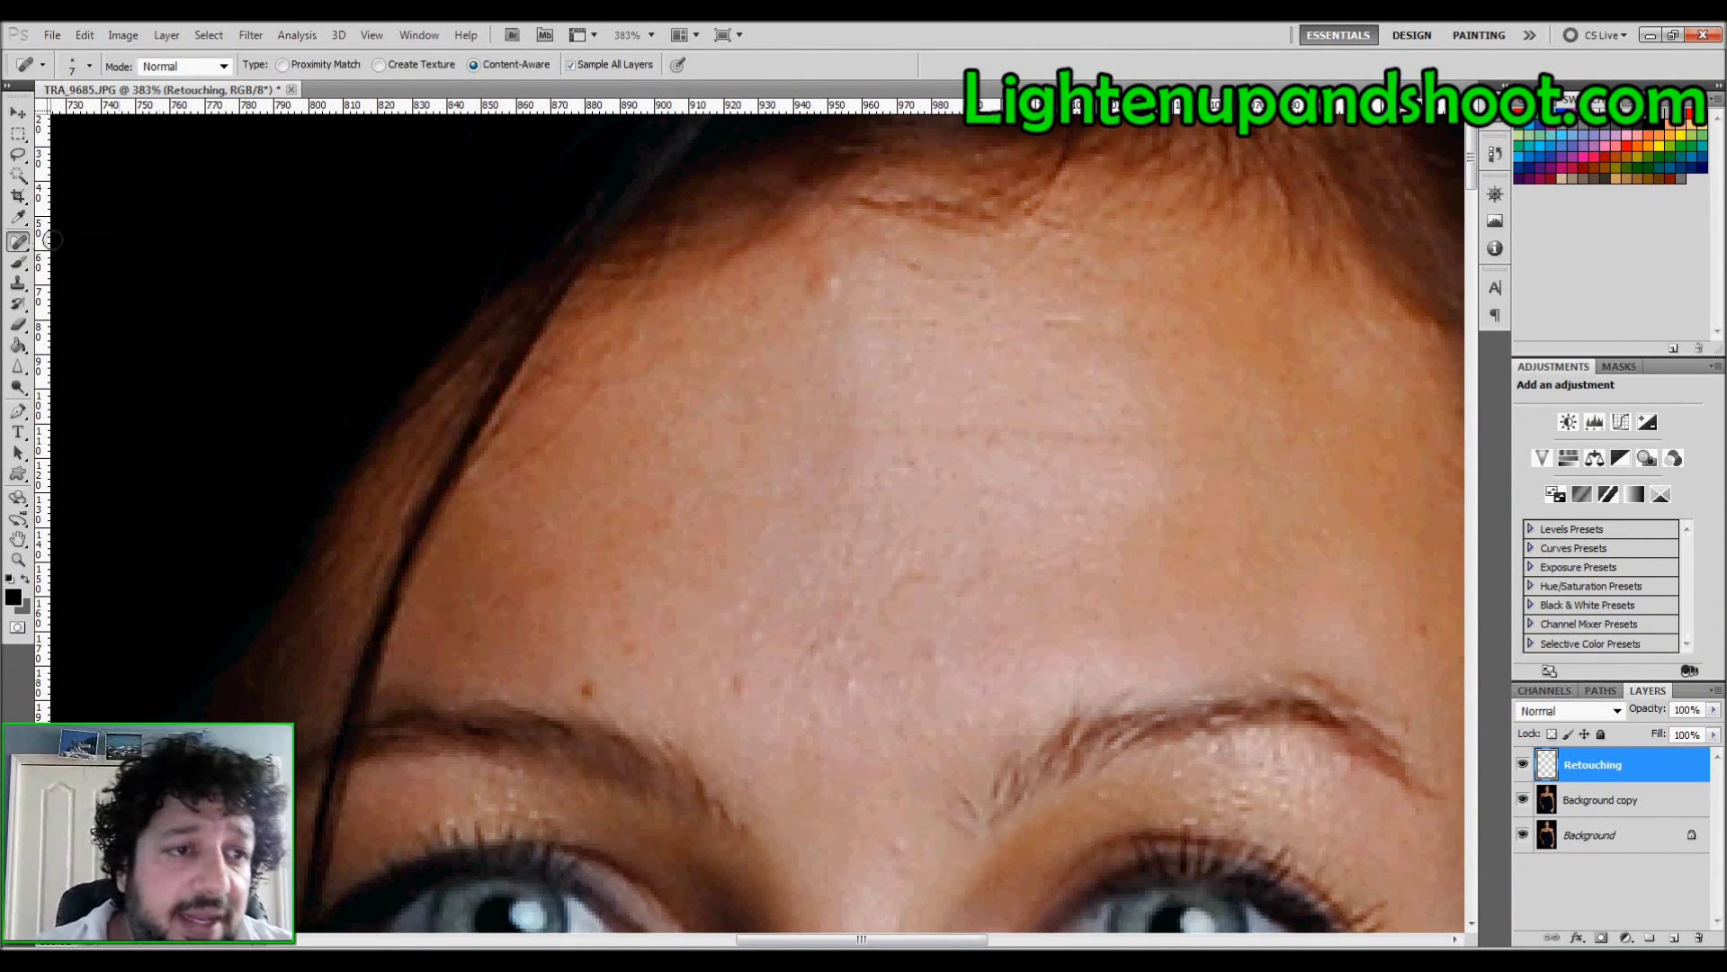
- Heal the blemish on the upper forehead just below the hairline with the Spot Healing Brush
{"action": "left_click", "coordinate": [821, 286]}
{"action": "mouse_move", "coordinate": [821, 281]}
{"action": "left_mouse_down"}
{"action": "mouse_move", "coordinate": [839, 276]}
{"action": "mouse_move", "coordinate": [807, 286]}
{"action": "mouse_move", "coordinate": [822, 258]}
{"action": "left_mouse_up"}
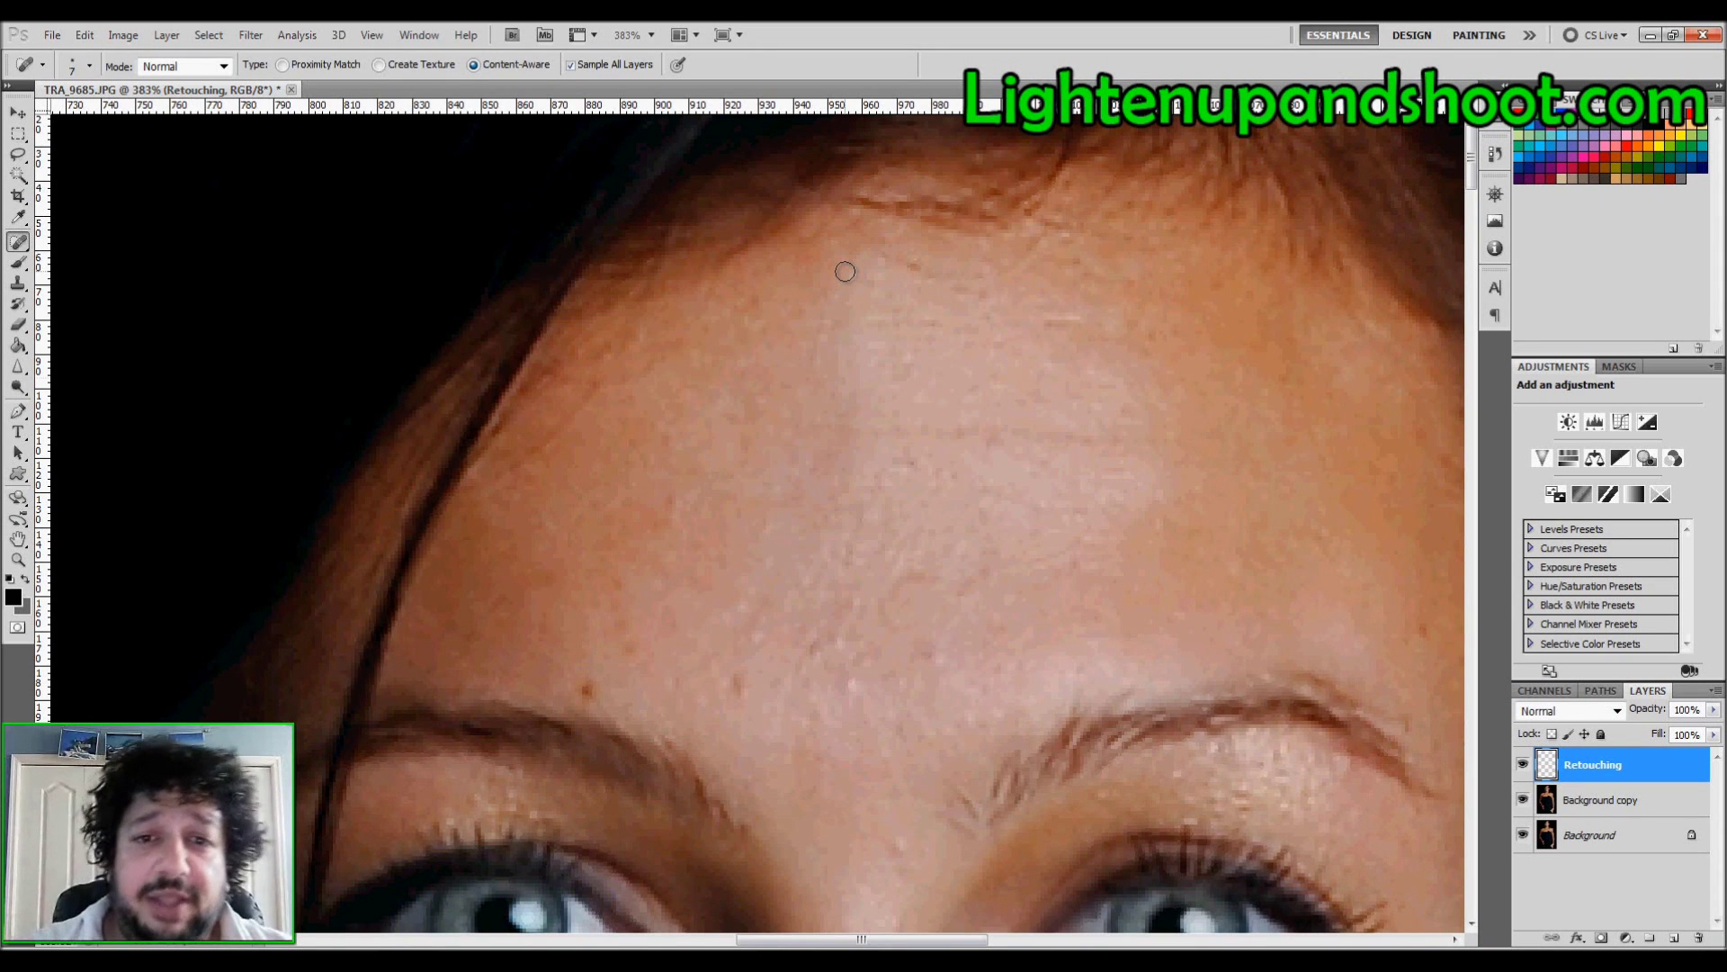
{"action": "left_click_drag", "start_coordinate": [819, 277], "coordinate": [824, 286]}
- Heal the small spots on the central forehead above the eyebrows and on the bridge of the nose
{"action": "key", "text": "space"}
{"action": "left_click_drag", "start_coordinate": [788, 466], "coordinate": [671, 359]}
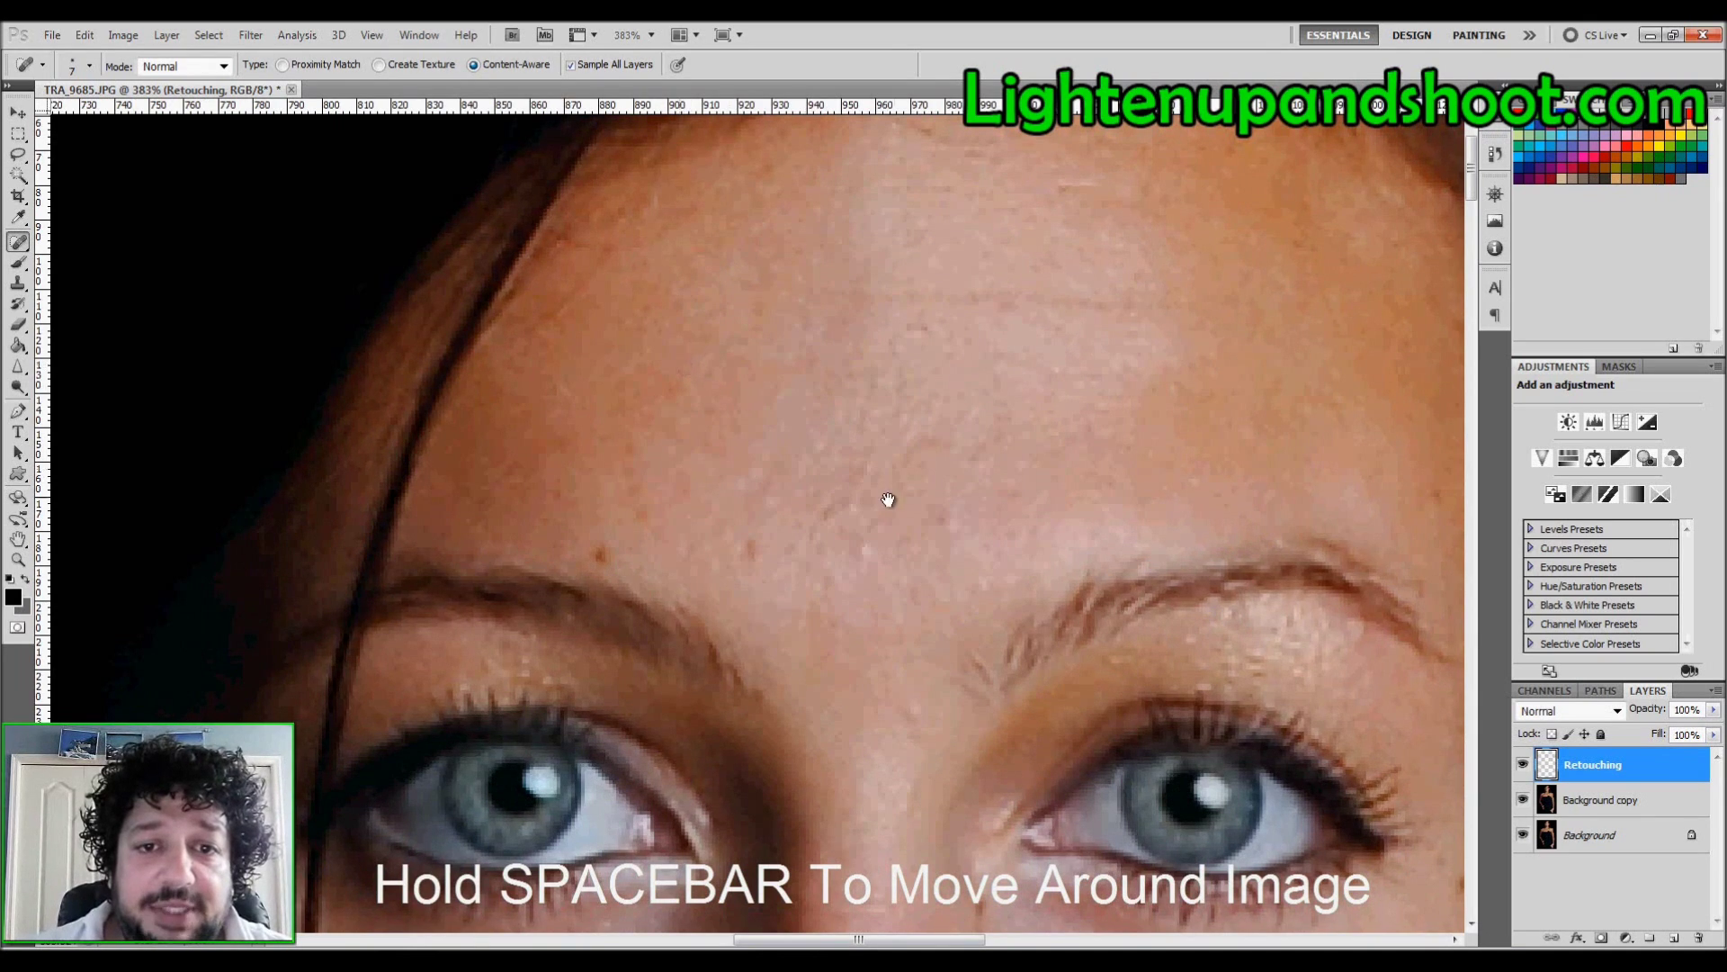
{"action": "left_click_drag", "start_coordinate": [888, 499], "coordinate": [840, 270]}
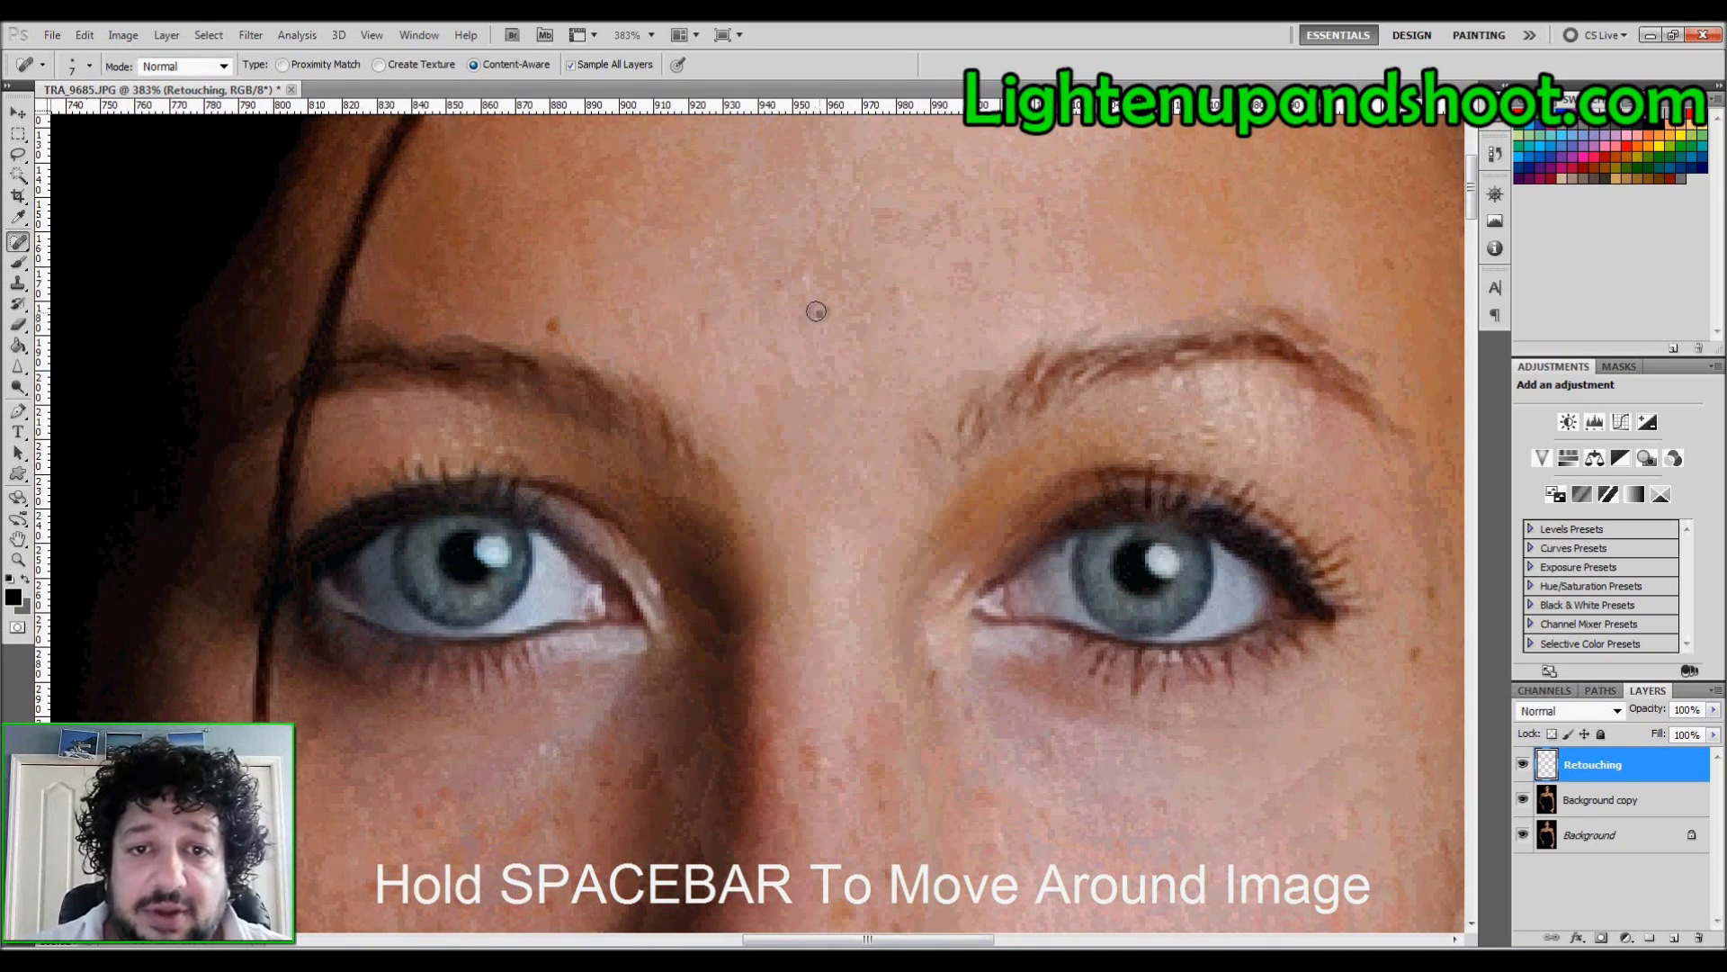
{"action": "left_click_drag", "start_coordinate": [809, 317], "coordinate": [803, 278]}
{"action": "left_click", "coordinate": [806, 275]}
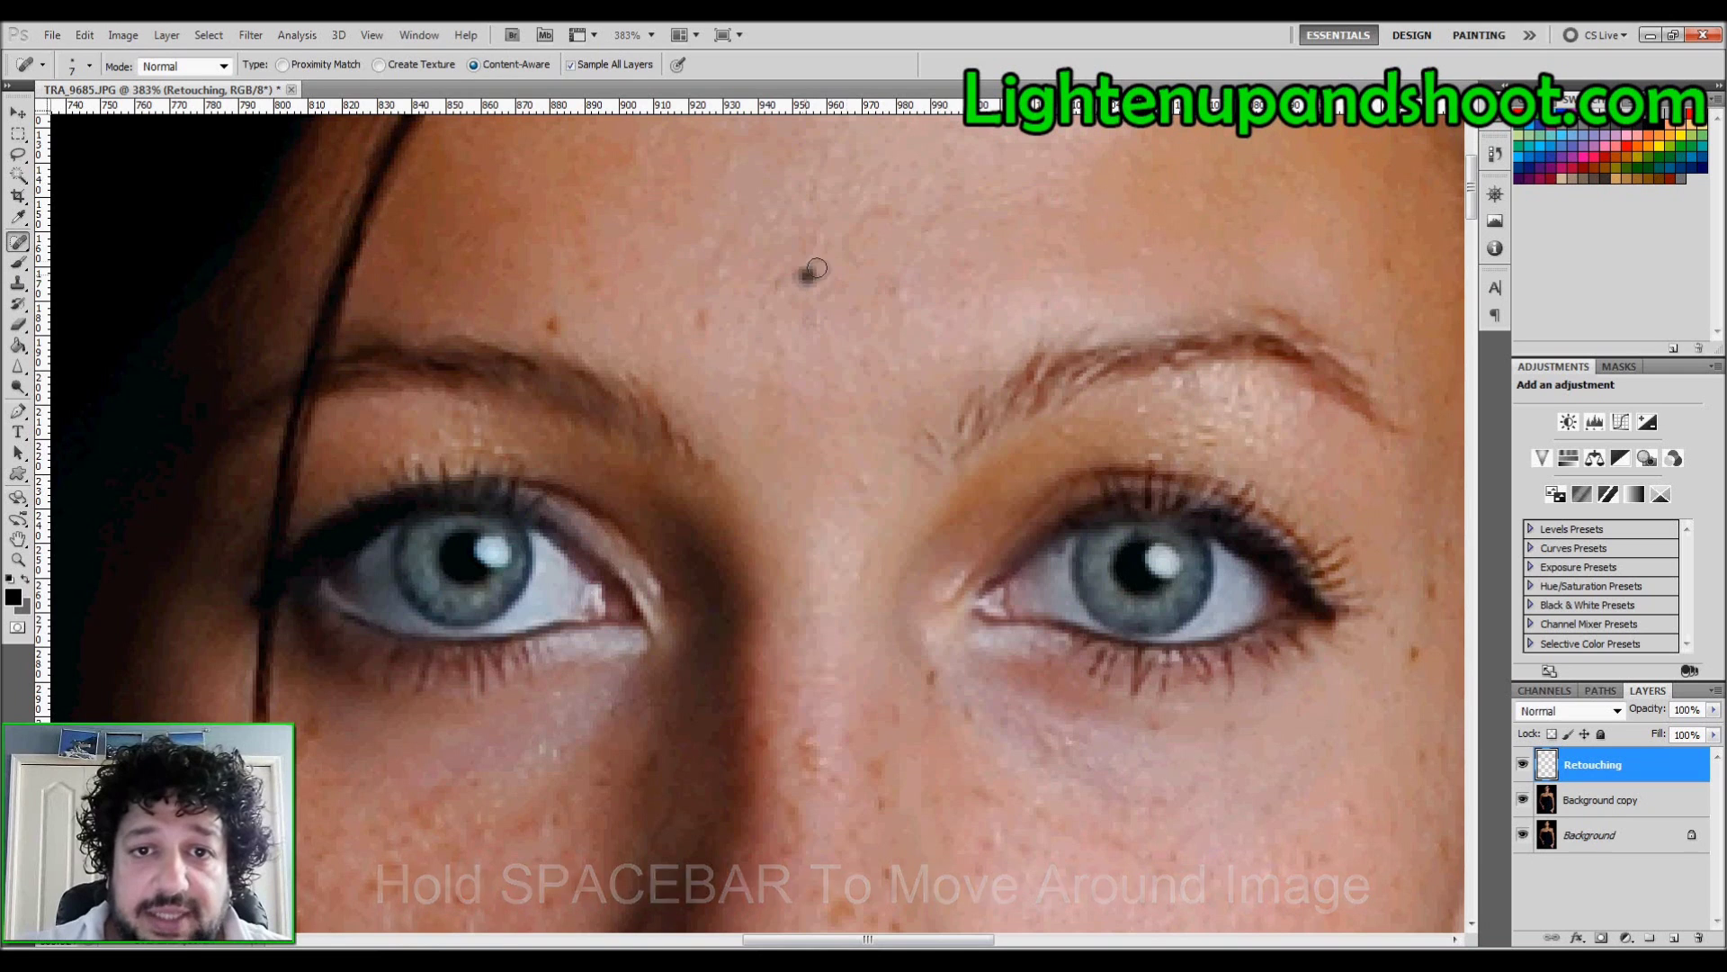
{"action": "left_click", "coordinate": [865, 486]}
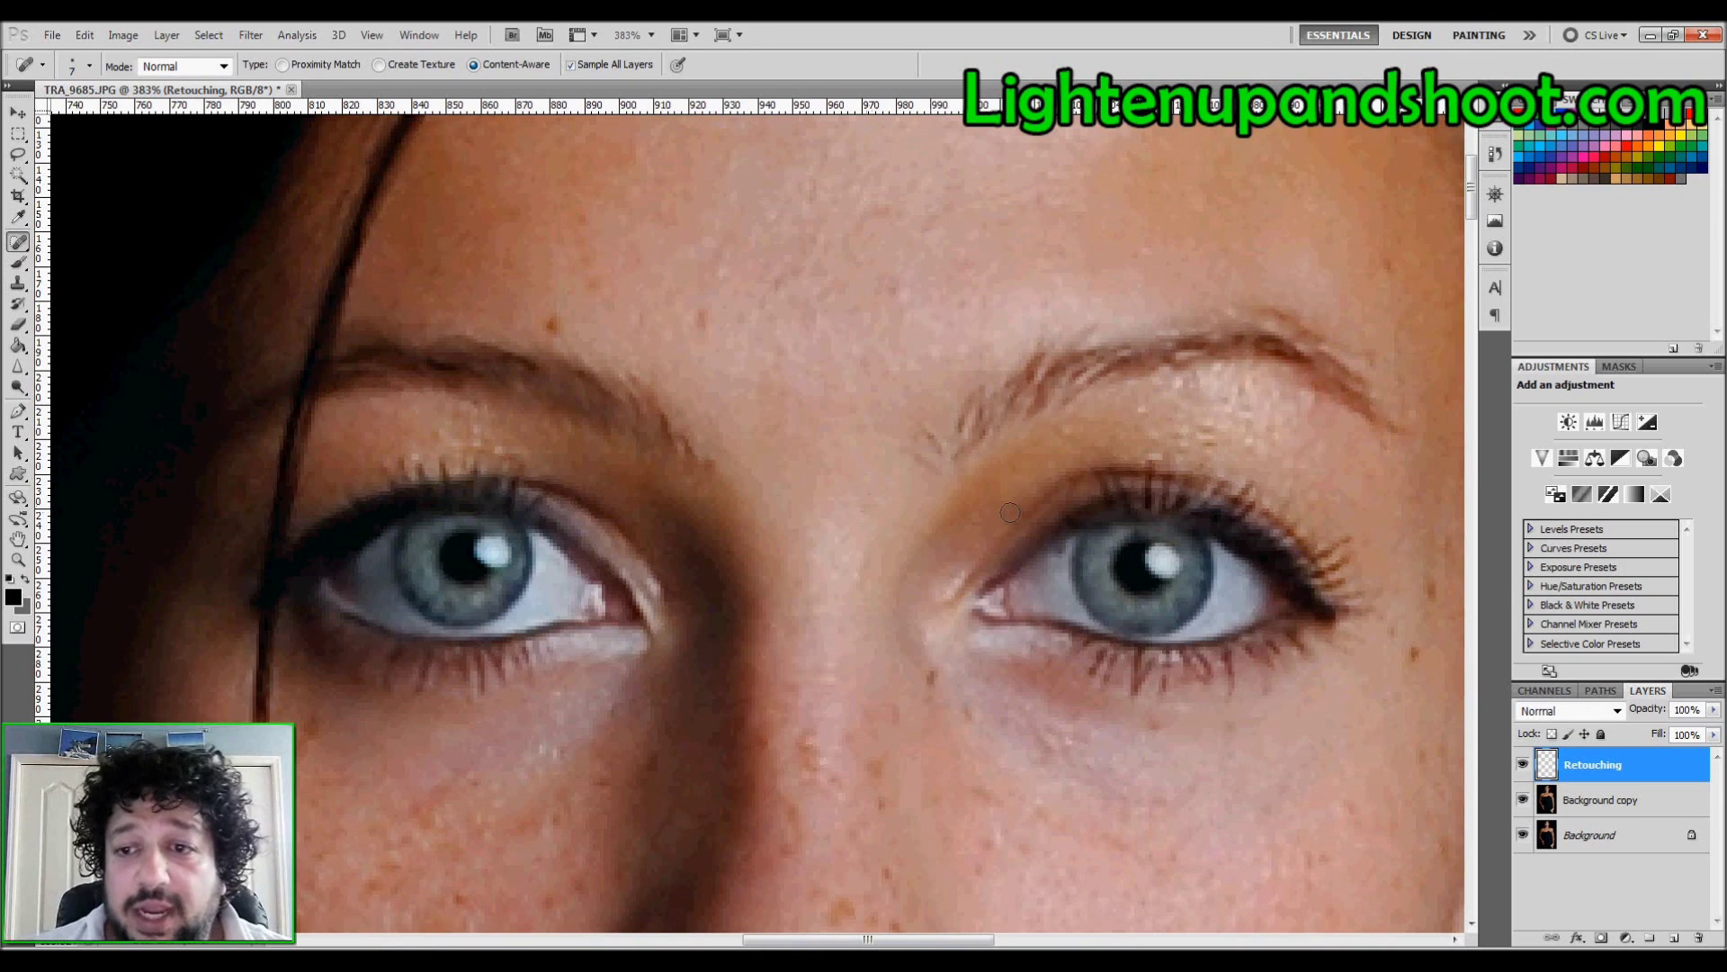
- Paint a healing stroke across the pupil and iris of the eye nearest the loose hair strand
{"action": "mouse_move", "coordinate": [460, 542]}
{"action": "left_mouse_down"}
{"action": "mouse_move", "coordinate": [418, 585]}
{"action": "mouse_move", "coordinate": [495, 630]}
{"action": "left_mouse_up"}
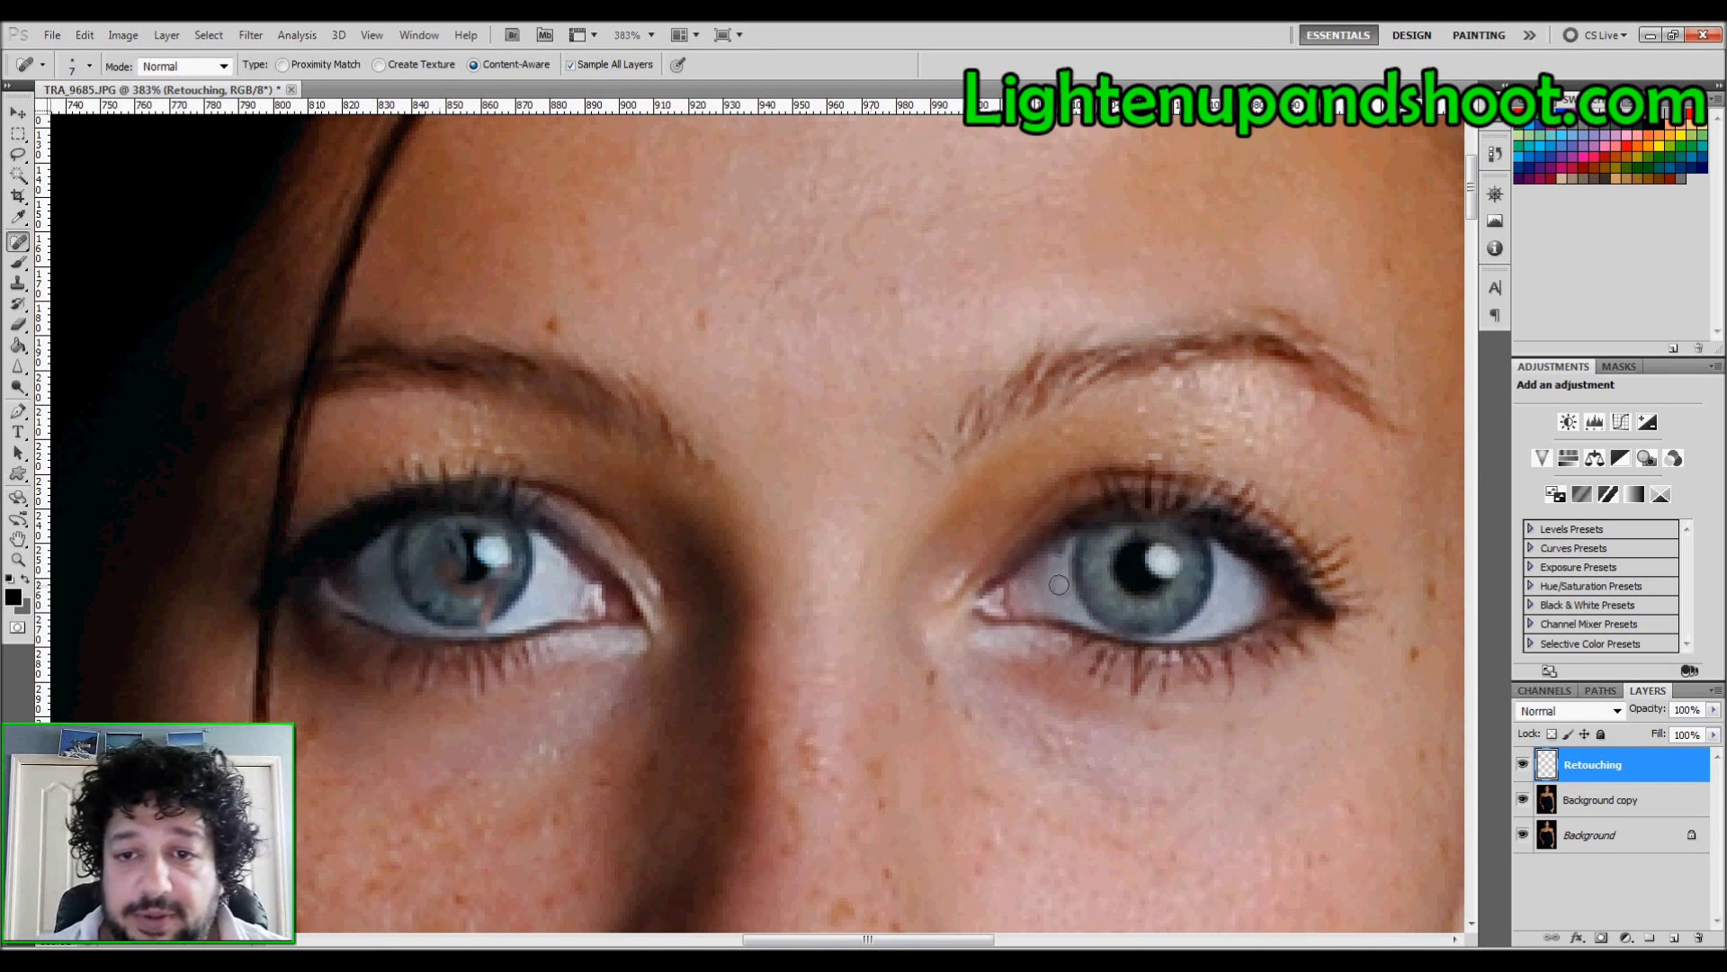
- Heal the spots on the shaded cheek beside the corner of the mouth
{"action": "left_click_drag", "start_coordinate": [813, 642], "coordinate": [754, 285]}
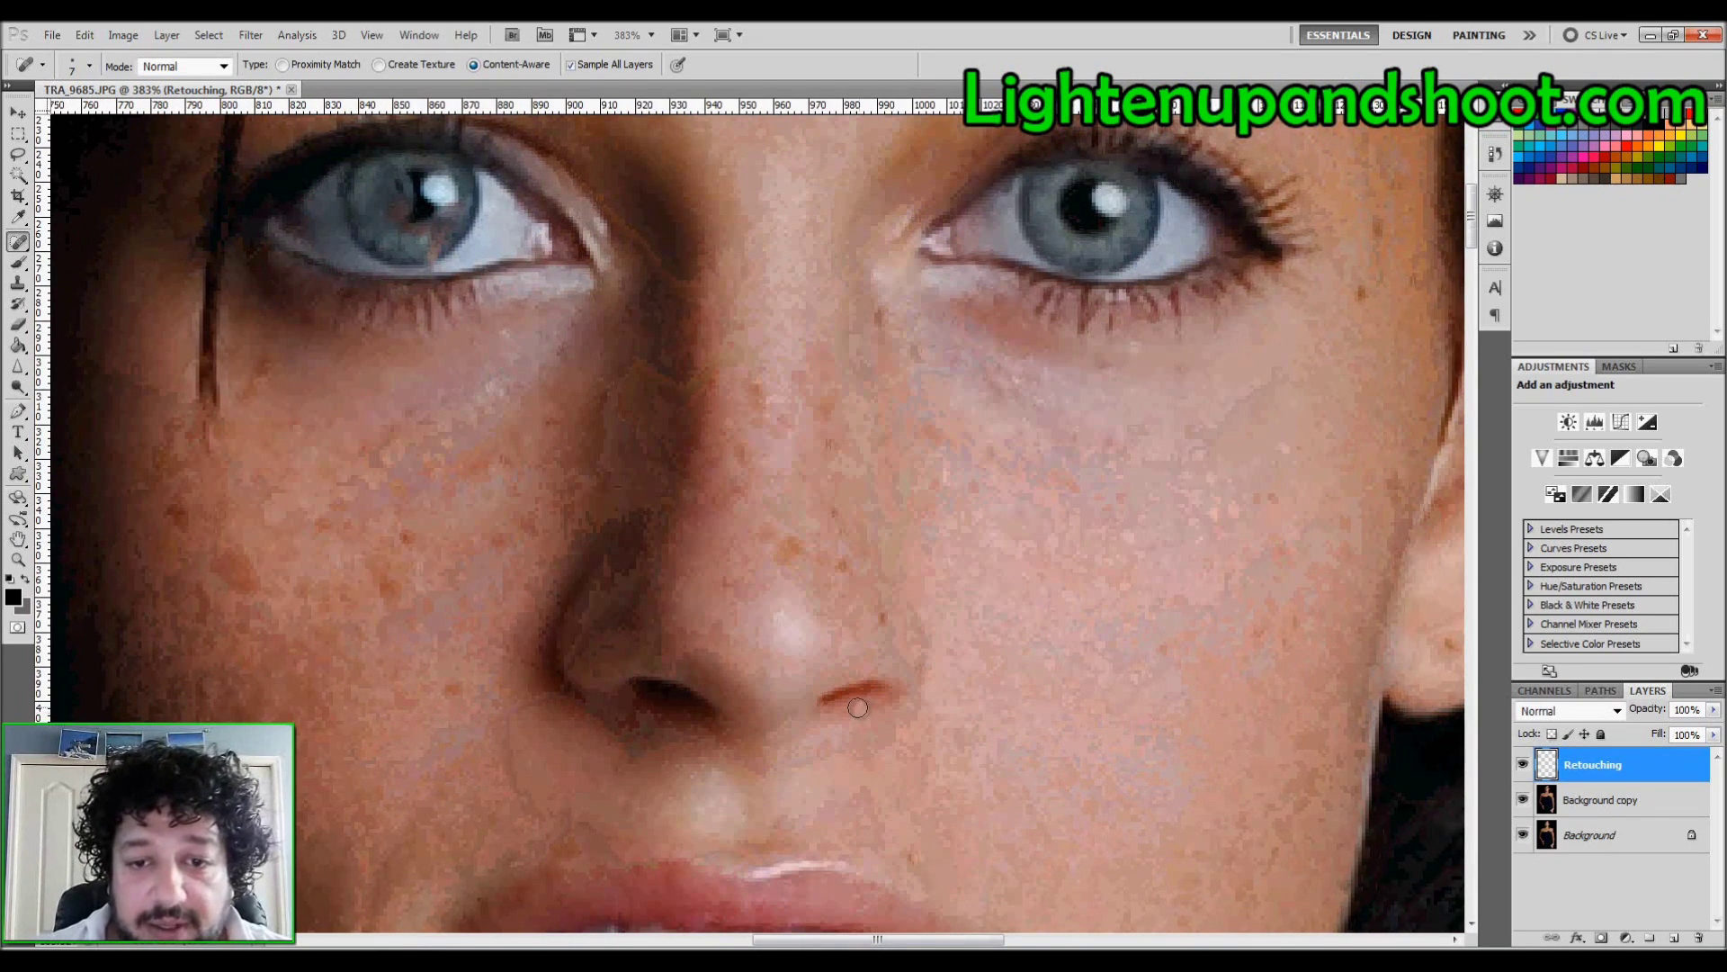
{"action": "left_click_drag", "start_coordinate": [948, 640], "coordinate": [957, 455]}
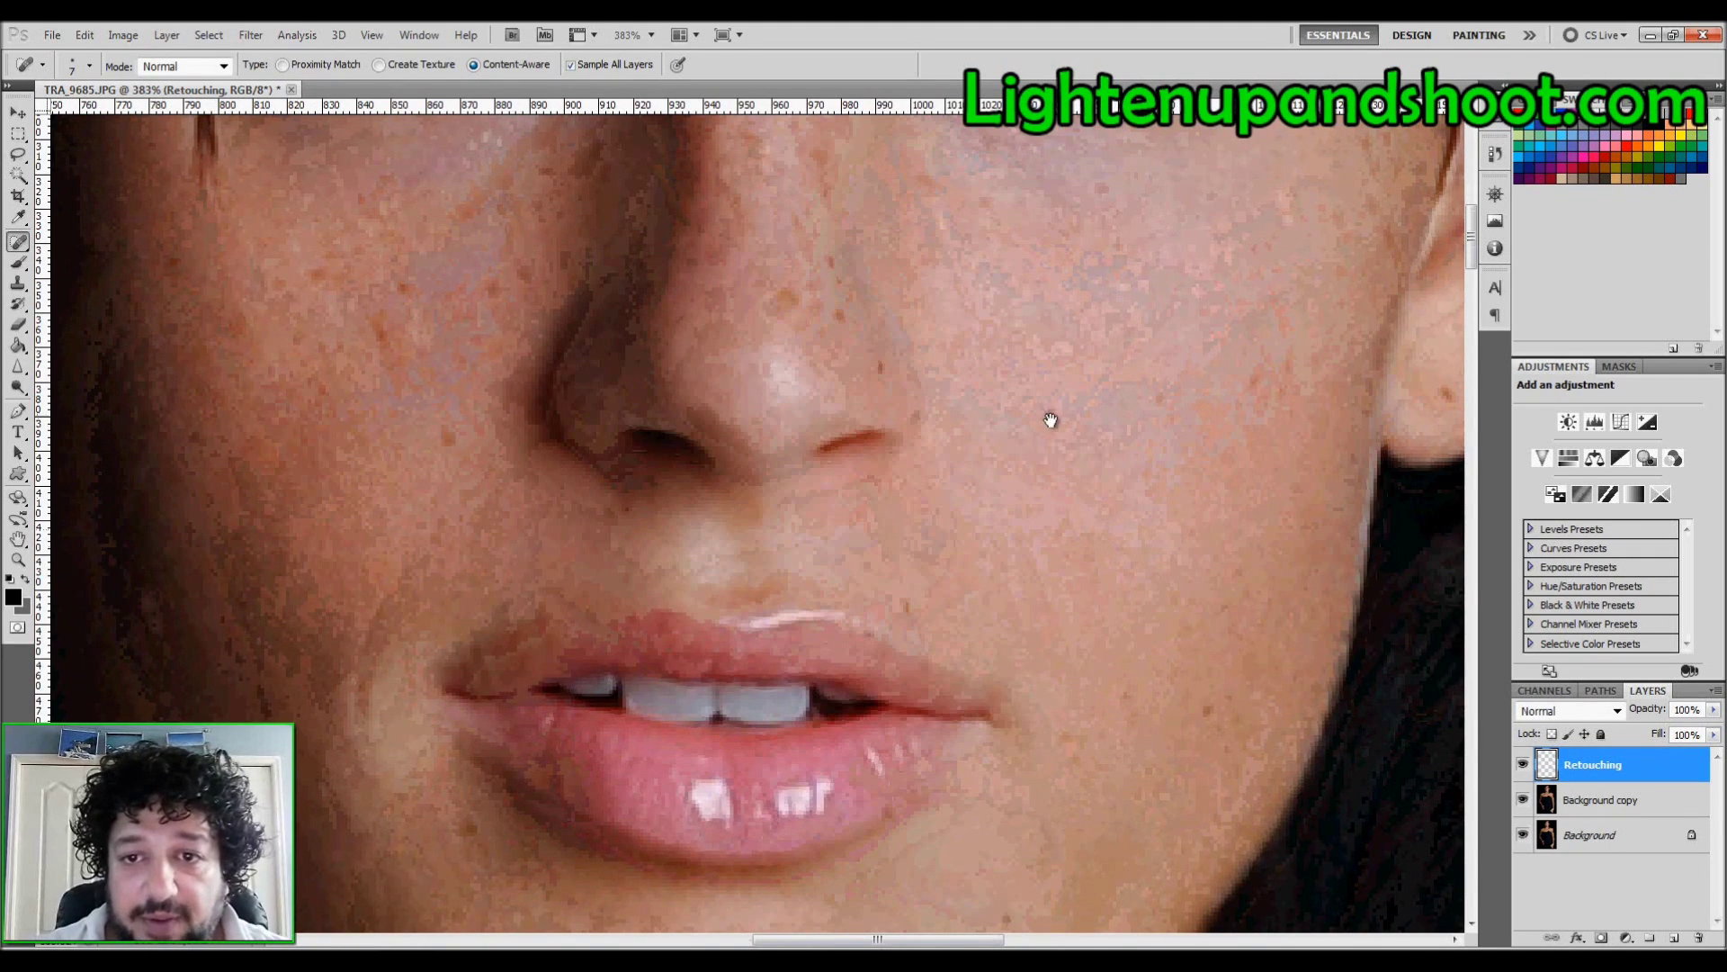
{"action": "left_click_drag", "start_coordinate": [566, 493], "coordinate": [882, 305]}
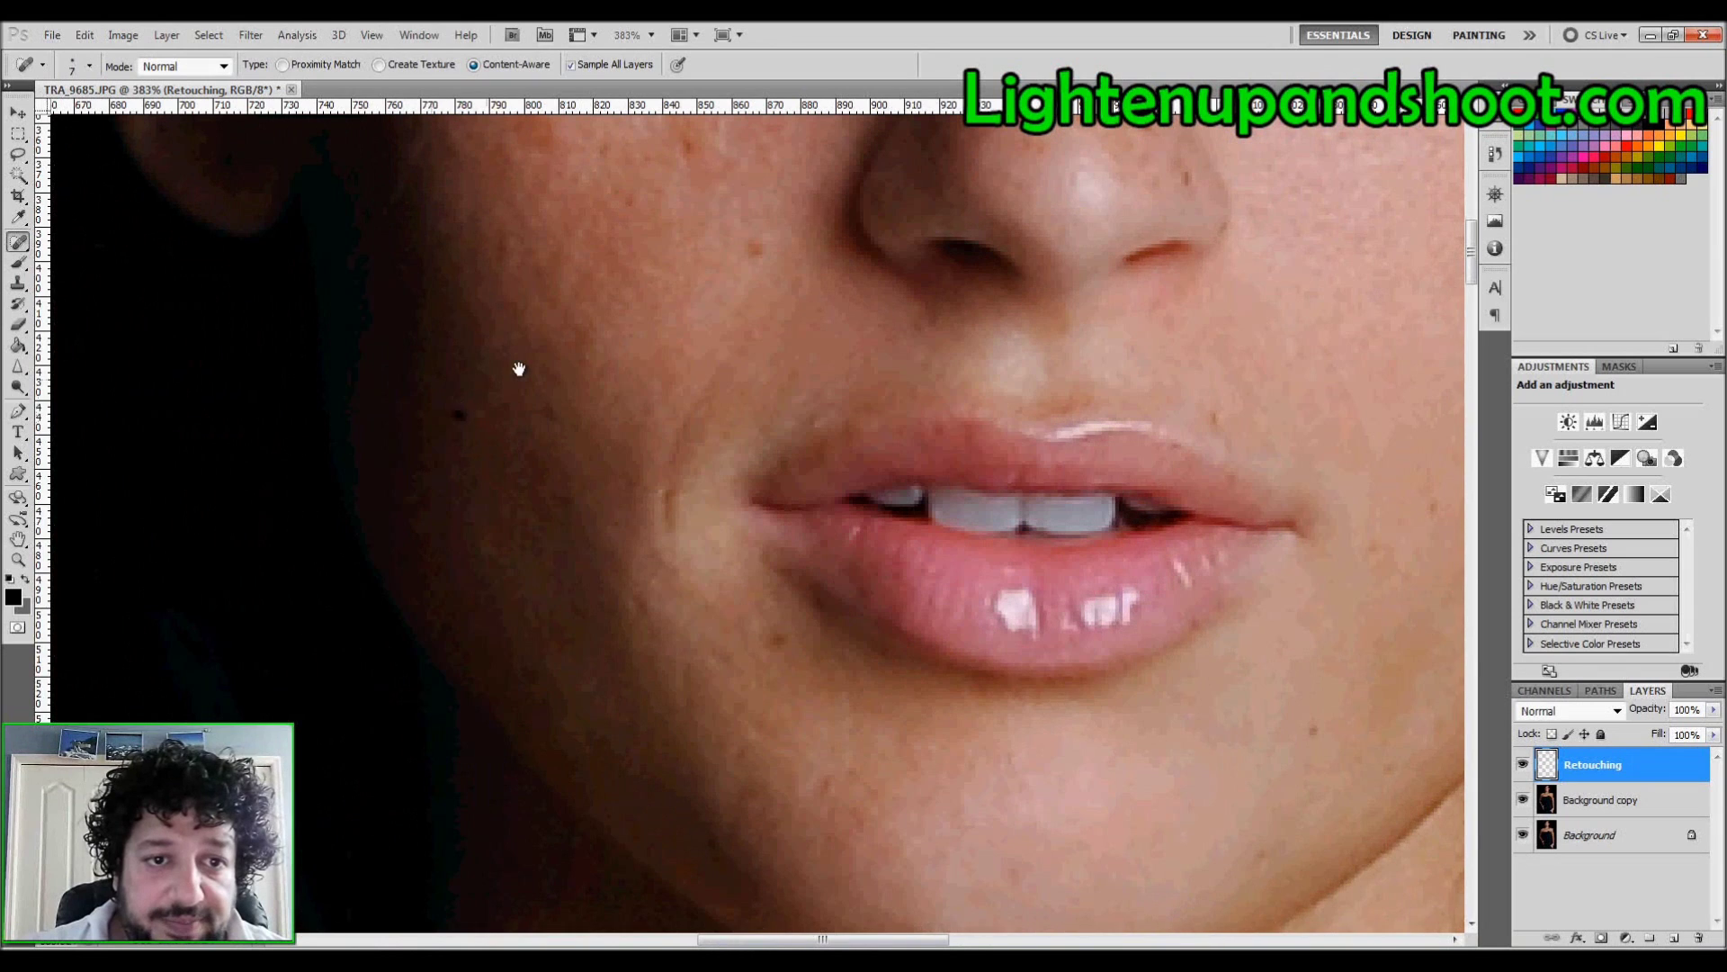
{"action": "left_click_drag", "start_coordinate": [519, 369], "coordinate": [416, 157]}
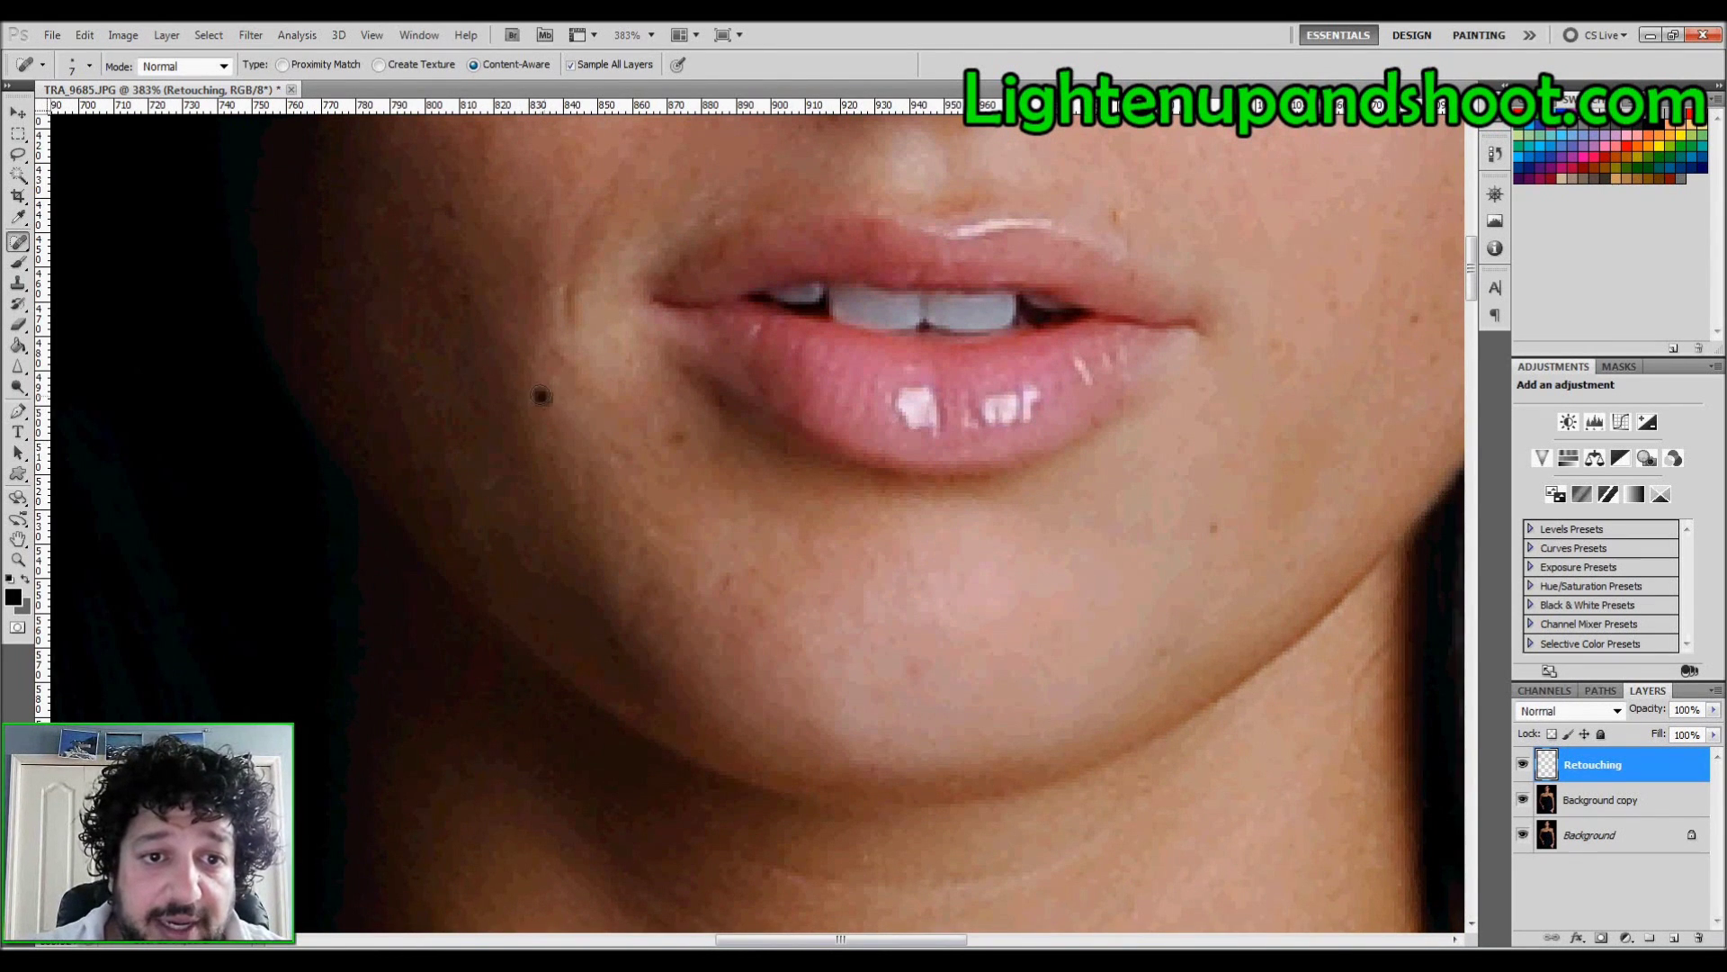
{"action": "left_click", "coordinate": [545, 394]}
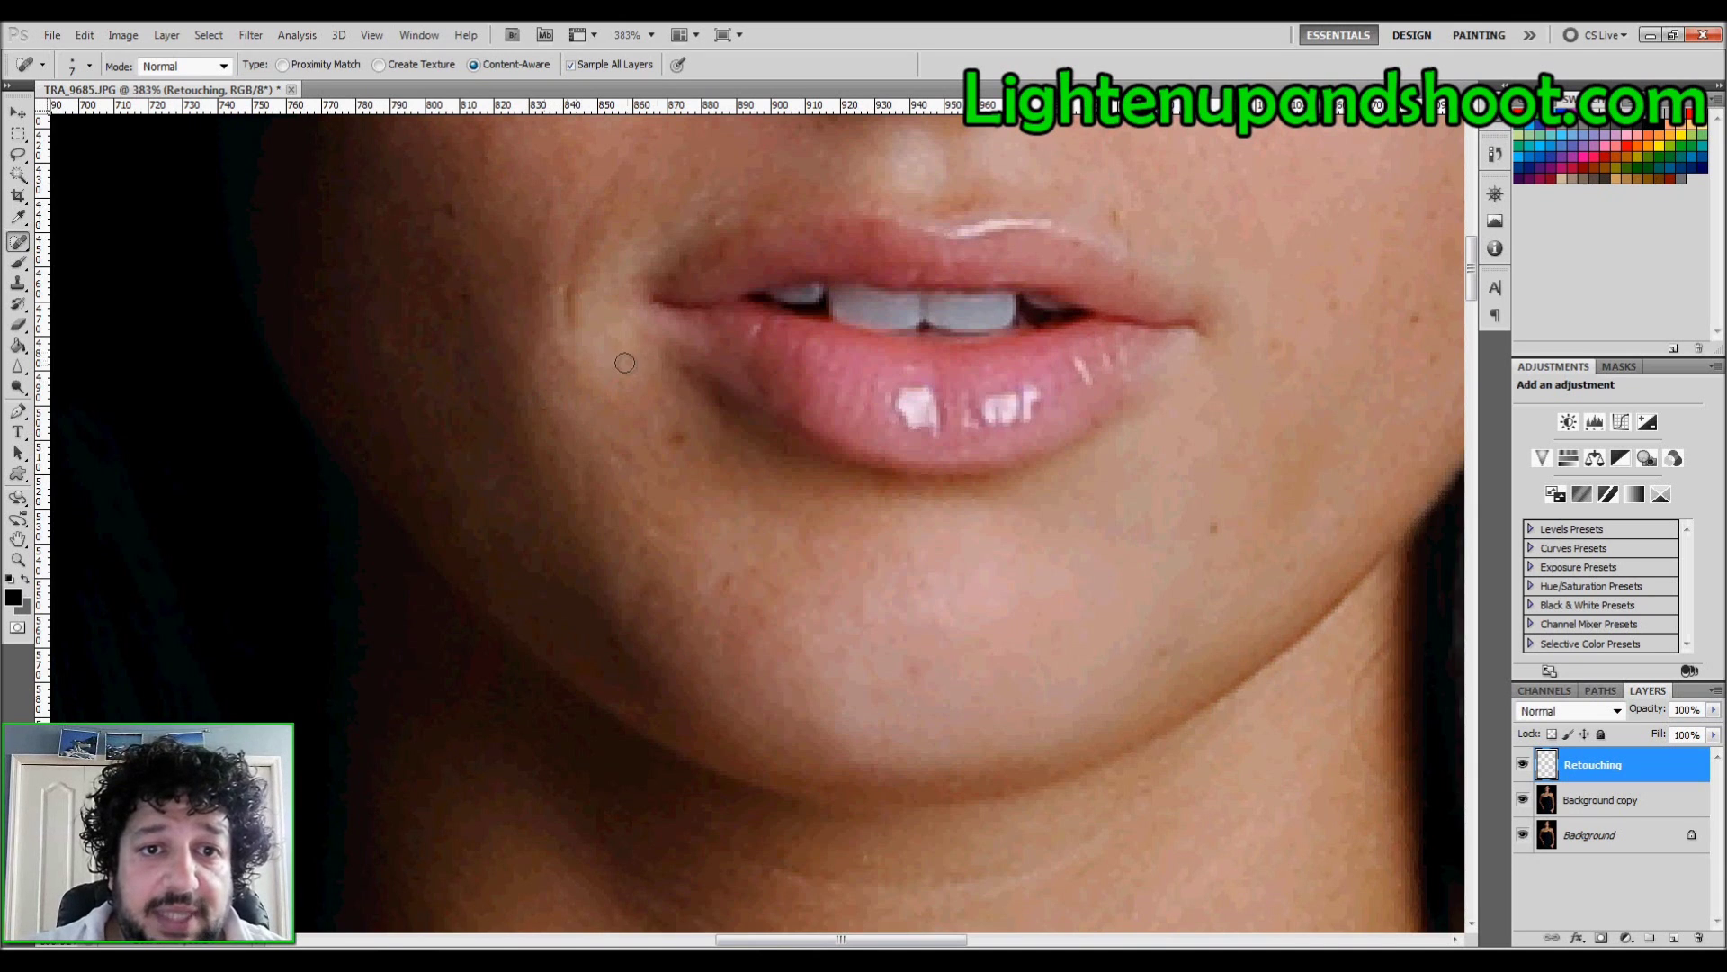
{"action": "scroll", "coordinate": [621, 414], "scroll_direction": "up", "scroll_amount": 3}
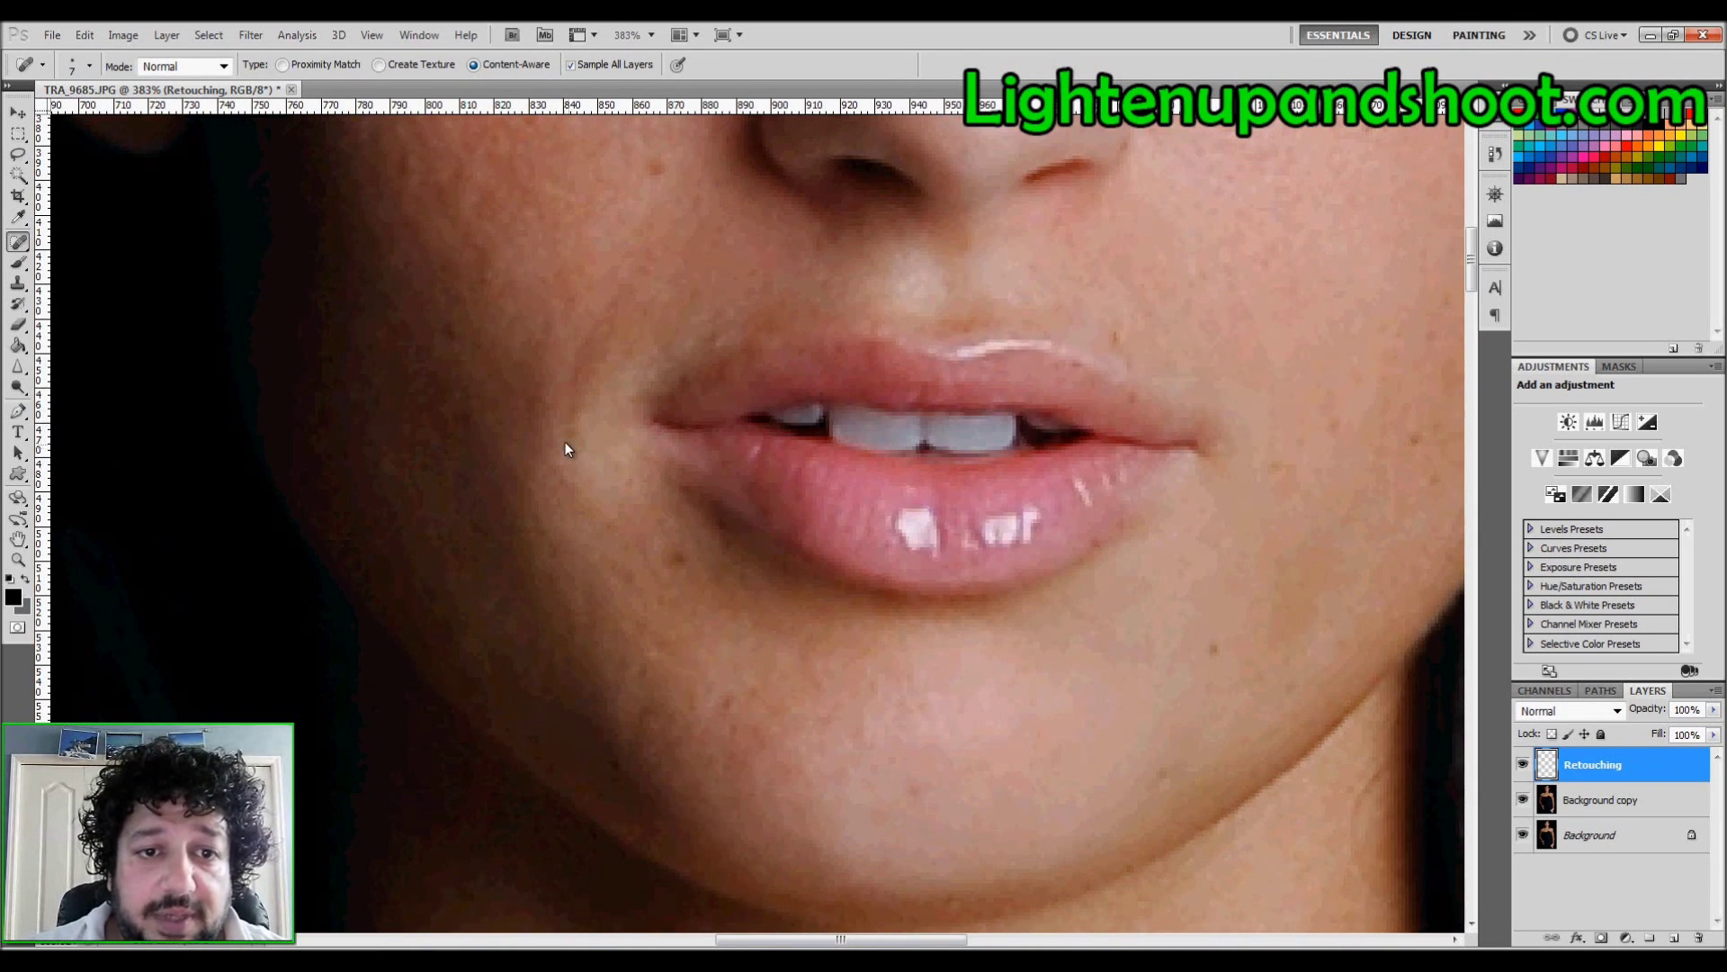
{"action": "left_click", "coordinate": [566, 414]}
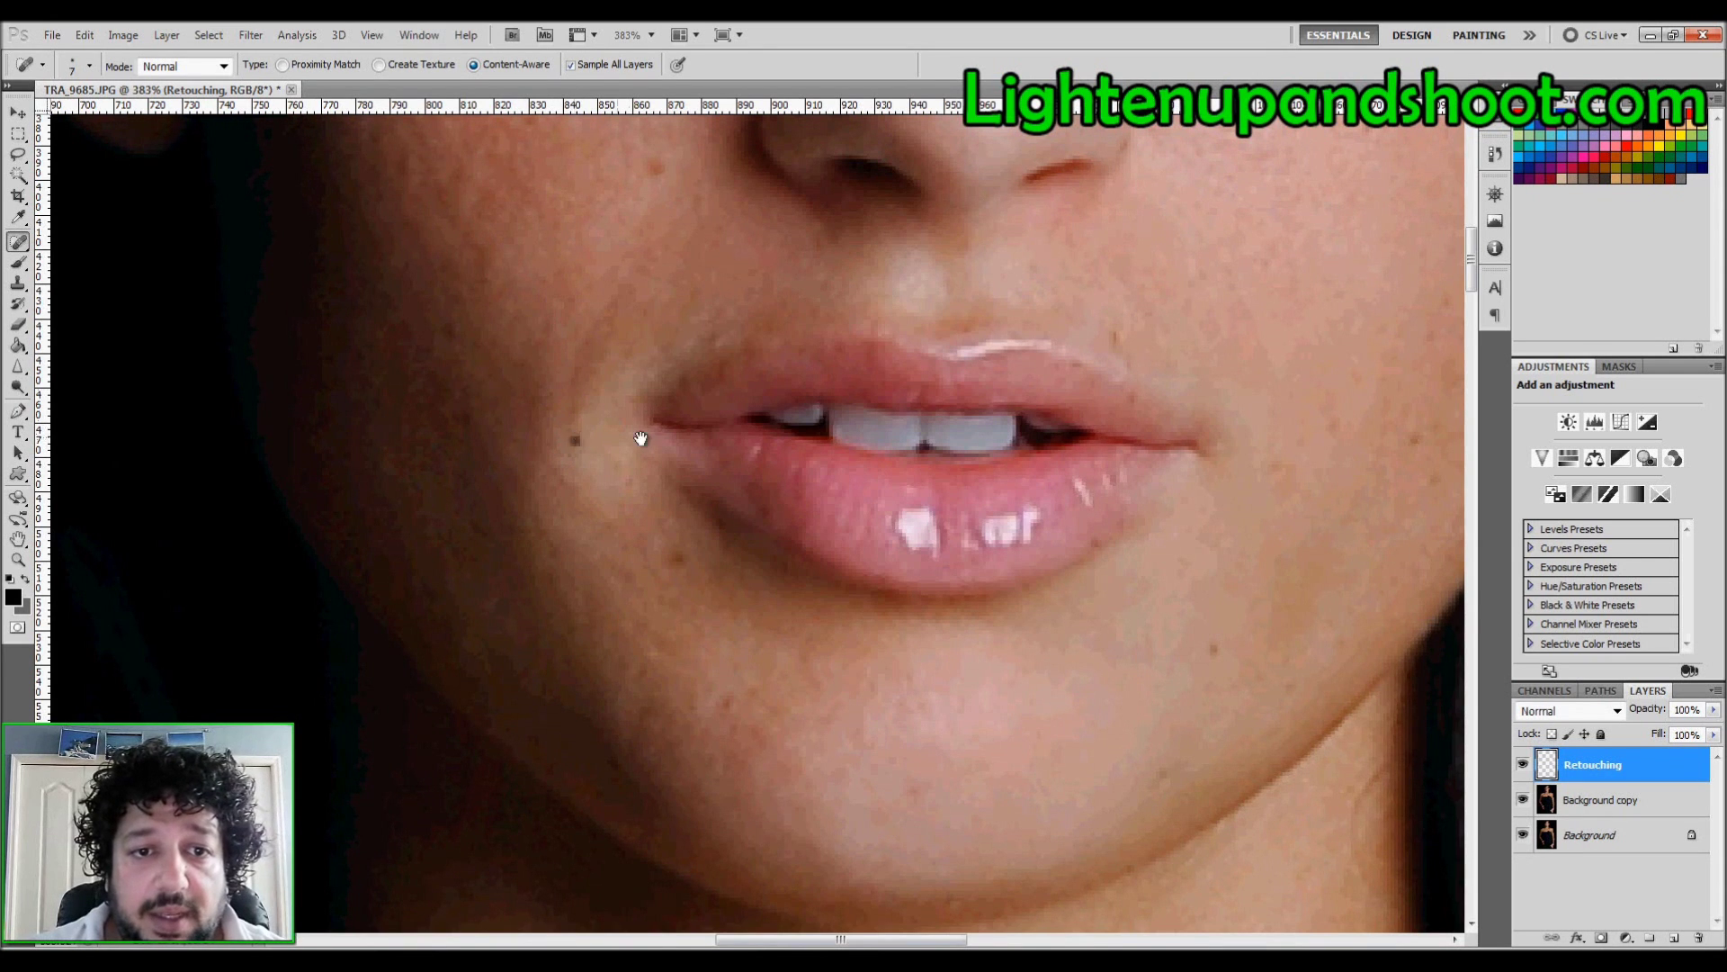
- Heal the small blemishes below the mouth corner and across the chin
{"action": "scroll", "coordinate": [617, 416], "scroll_direction": "down", "scroll_amount": 5}
{"action": "scroll", "coordinate": [617, 416], "scroll_direction": "right", "scroll_amount": 3}
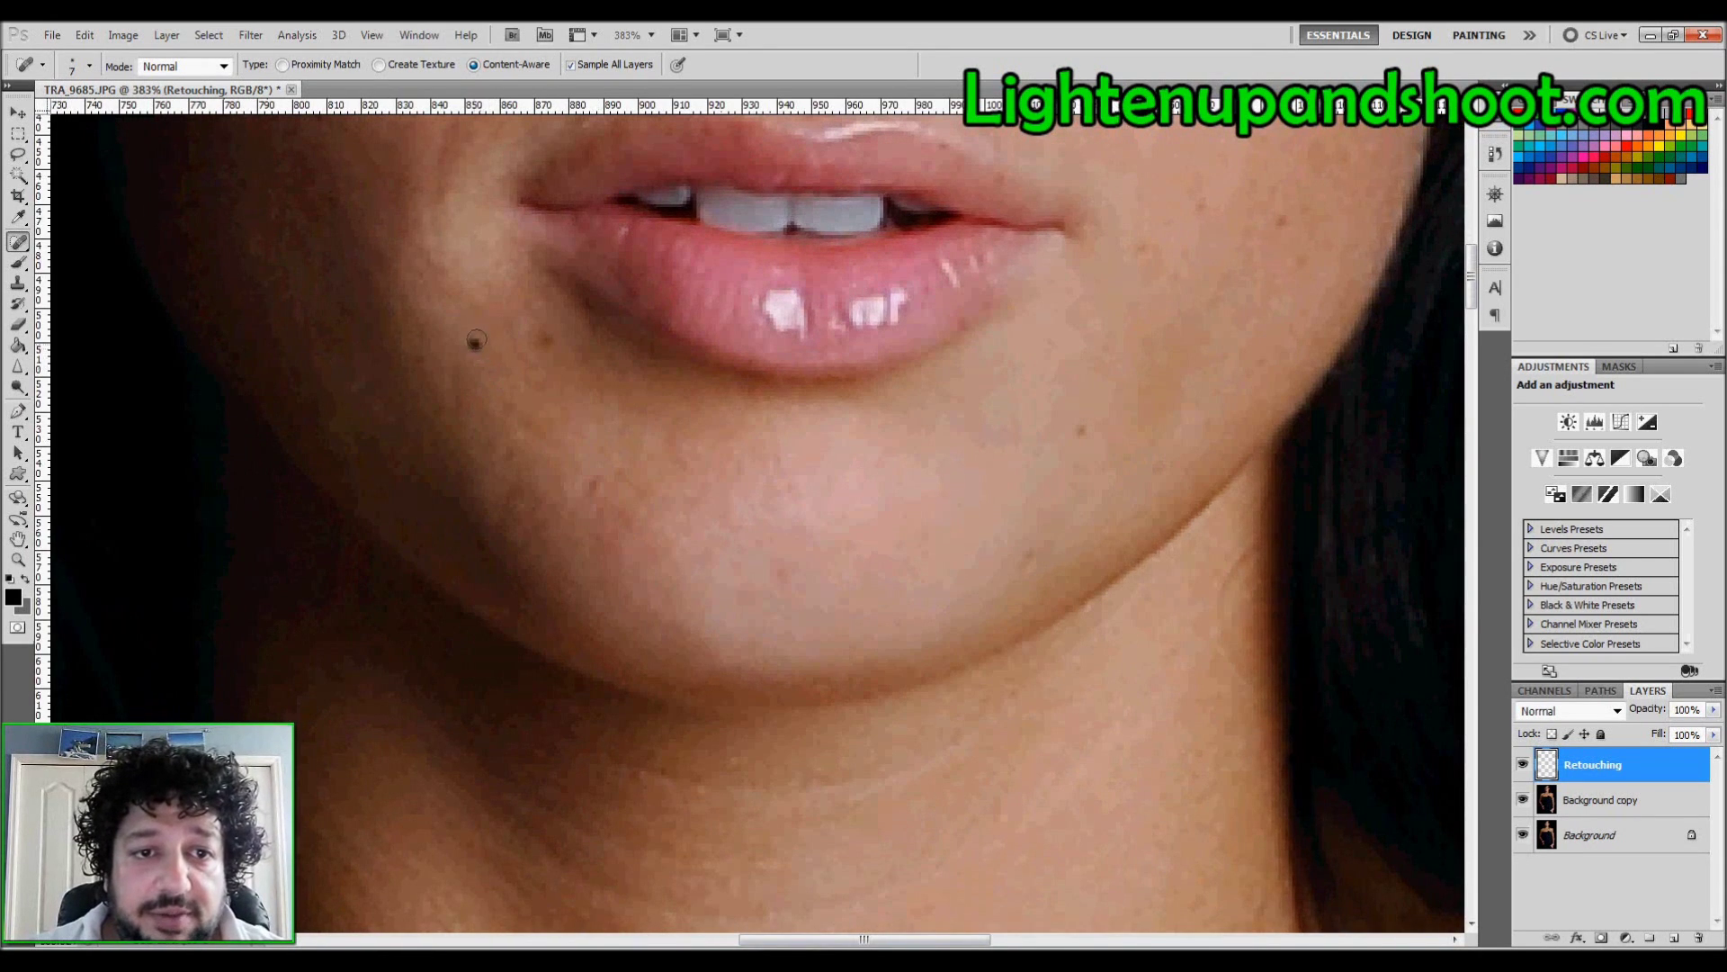
{"action": "left_click", "coordinate": [491, 365]}
{"action": "scroll", "coordinate": [697, 455], "scroll_direction": "down", "scroll_amount": 2}
{"action": "scroll", "coordinate": [697, 455], "scroll_direction": "right", "scroll_amount": 2}
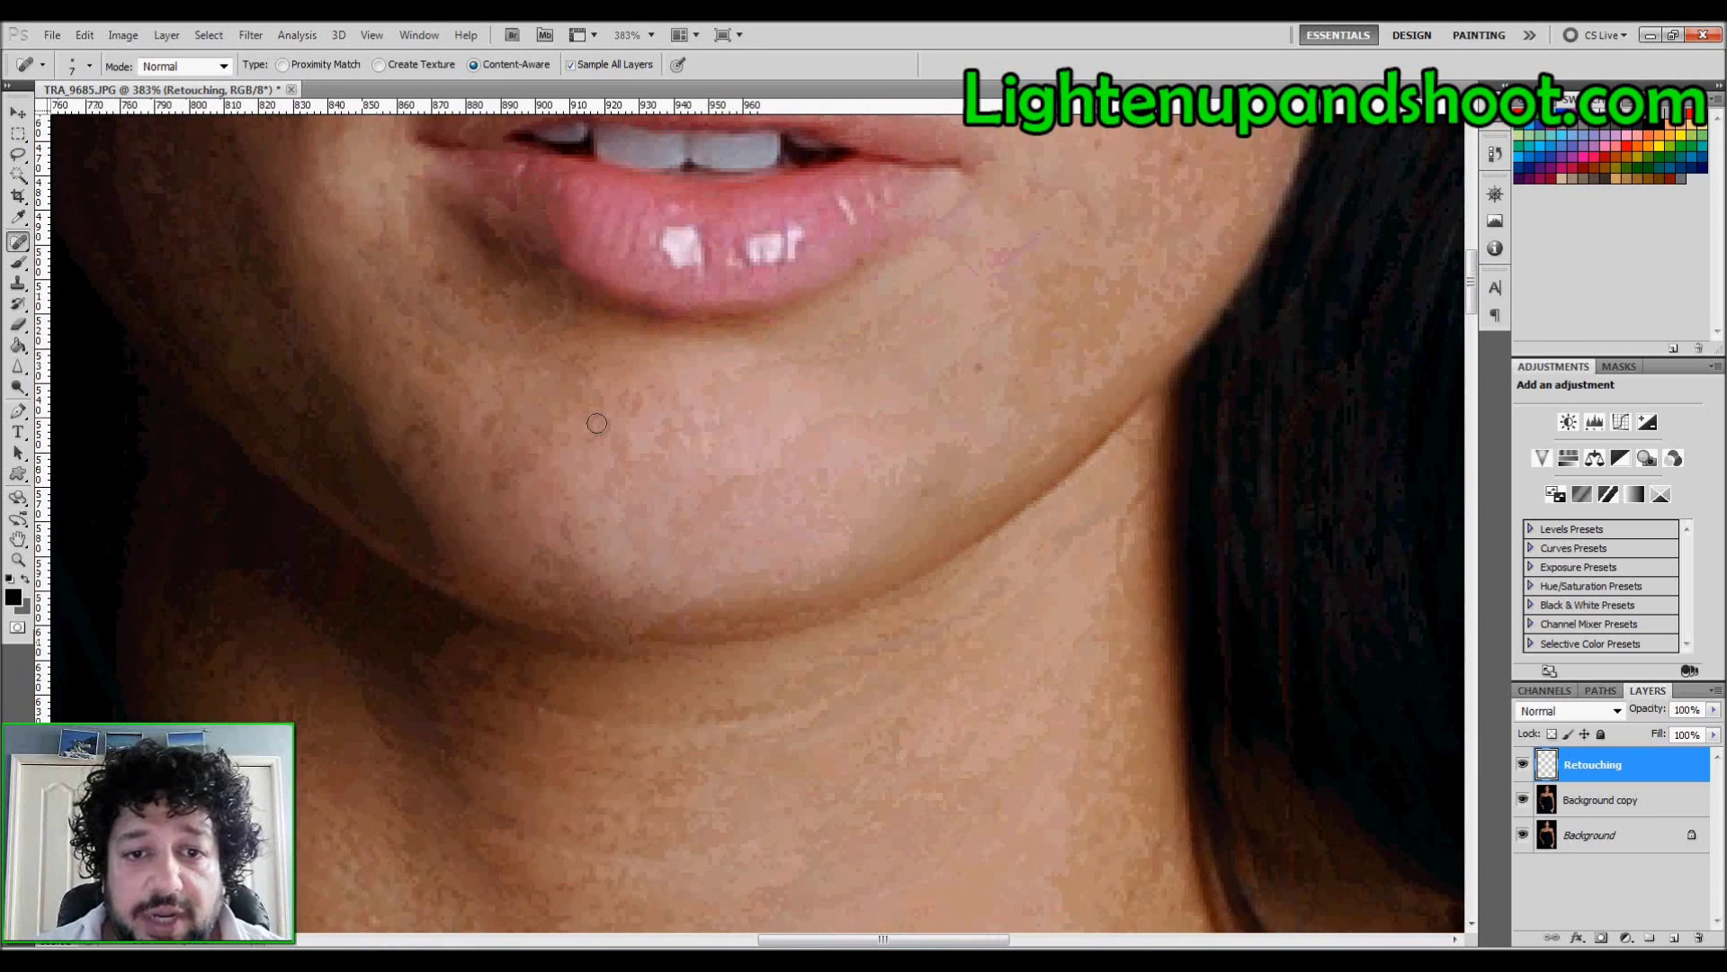
{"action": "left_click", "coordinate": [718, 627]}
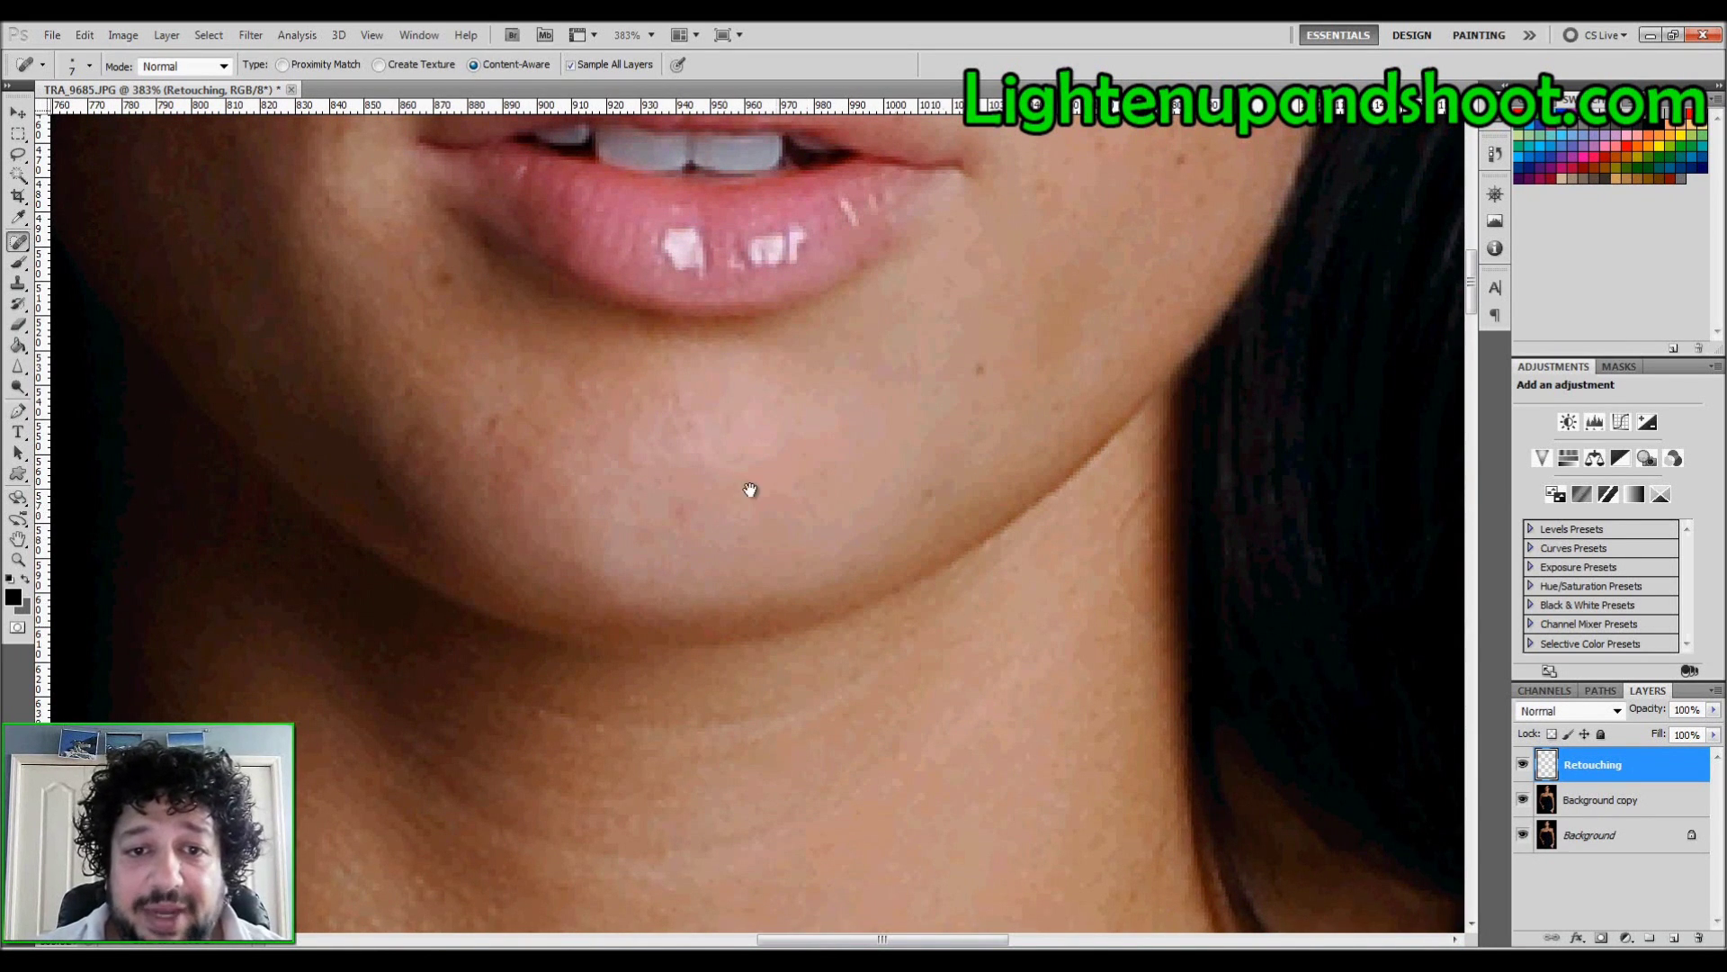
{"action": "scroll", "coordinate": [757, 527], "scroll_direction": "up", "scroll_amount": 1}
{"action": "scroll", "coordinate": [758, 526], "scroll_direction": "left", "scroll_amount": 2}
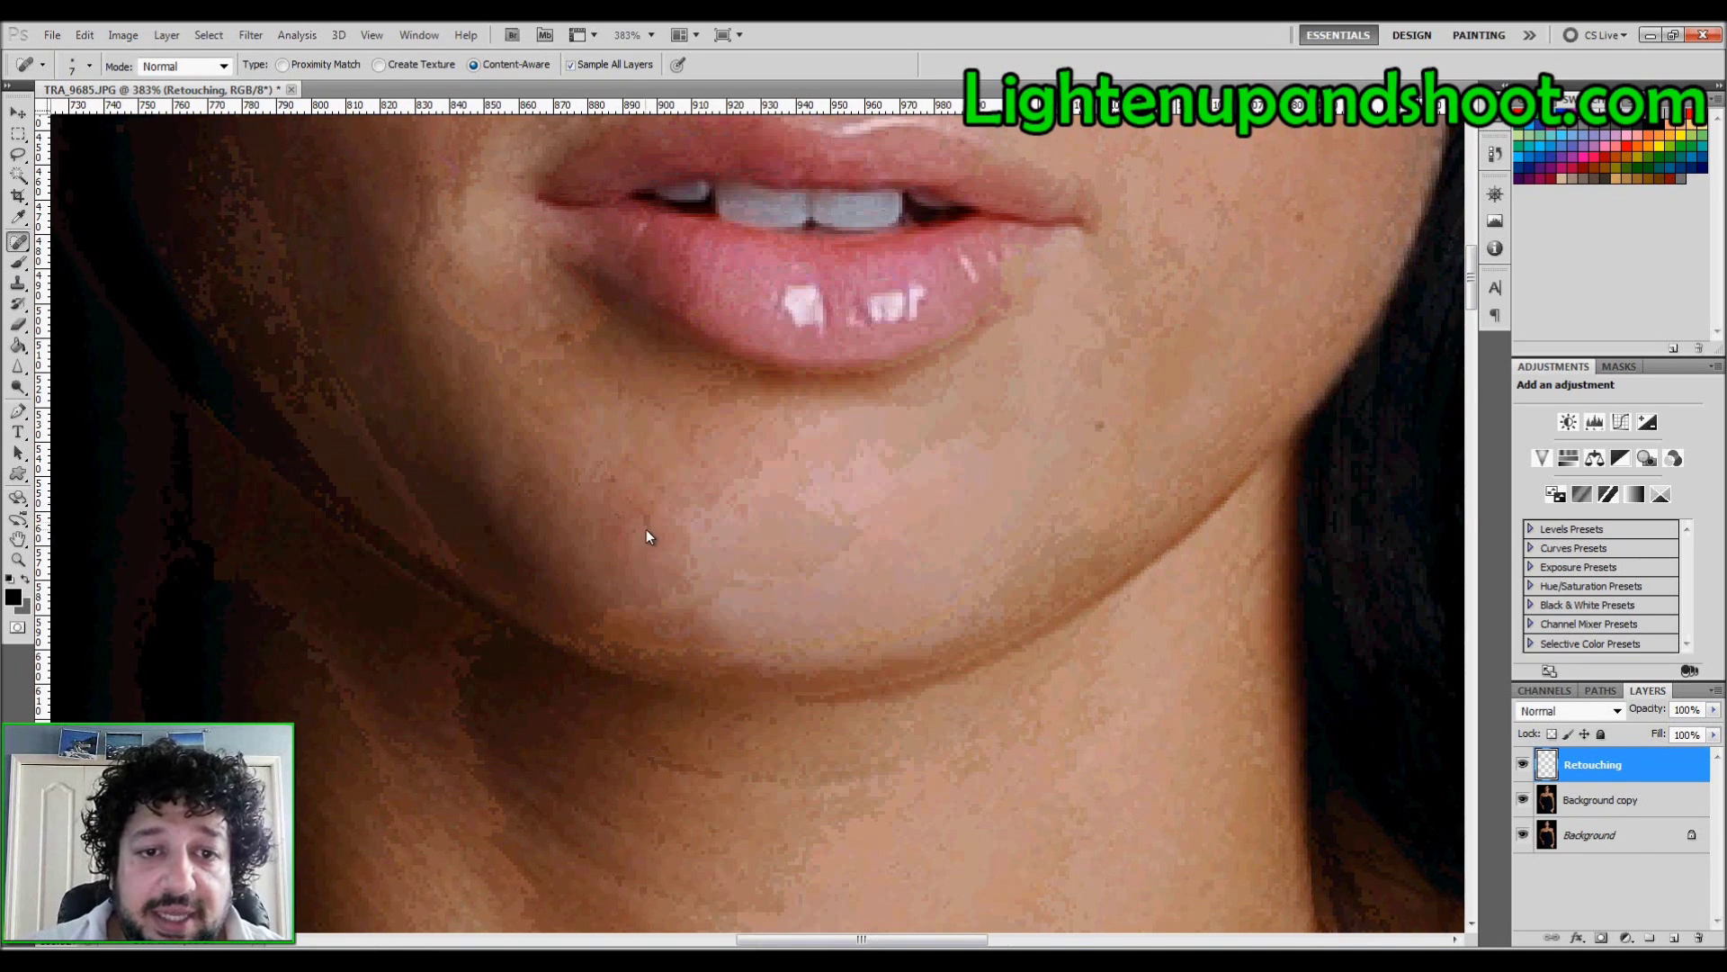
{"action": "left_click", "coordinate": [638, 514]}
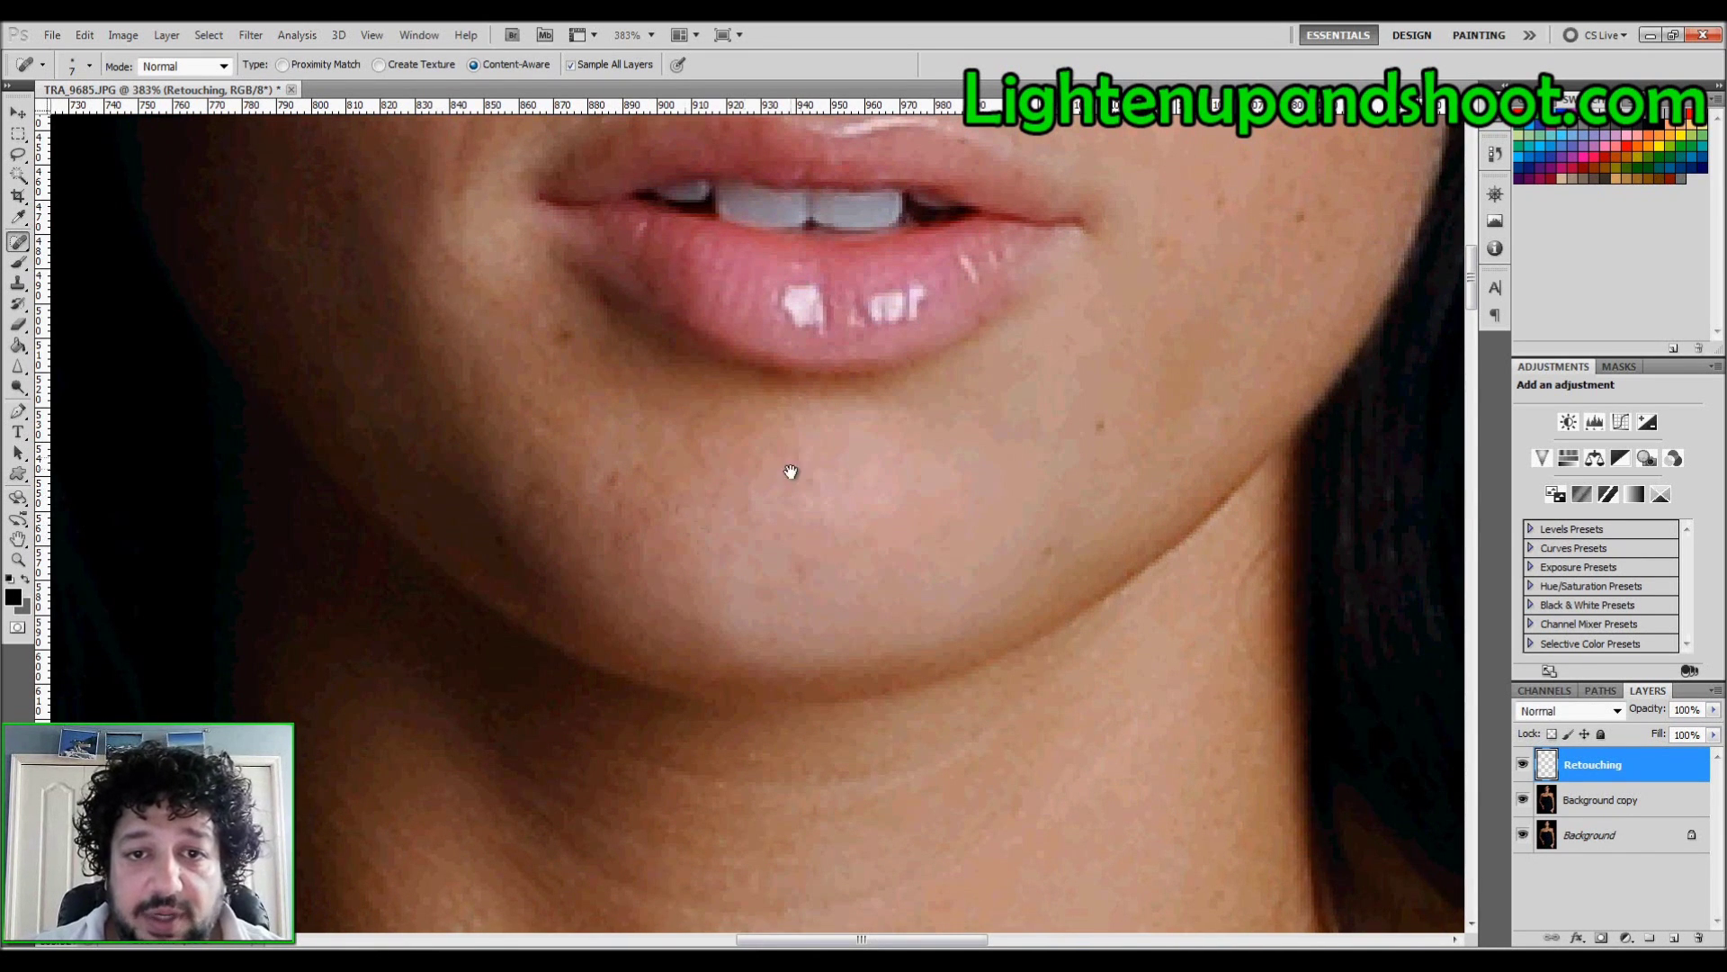
- Heal the two spots on the brighter cheek beside the nose, below the eye
{"action": "scroll", "coordinate": [791, 470], "scroll_direction": "up", "scroll_amount": 6}
{"action": "scroll", "coordinate": [790, 471], "scroll_direction": "right", "scroll_amount": 3}
{"action": "scroll", "coordinate": [747, 486], "scroll_direction": "up", "scroll_amount": 6}
{"action": "scroll", "coordinate": [747, 486], "scroll_direction": "right", "scroll_amount": 2}
{"action": "left_click", "coordinate": [738, 401]}
{"action": "left_click", "coordinate": [732, 387]}
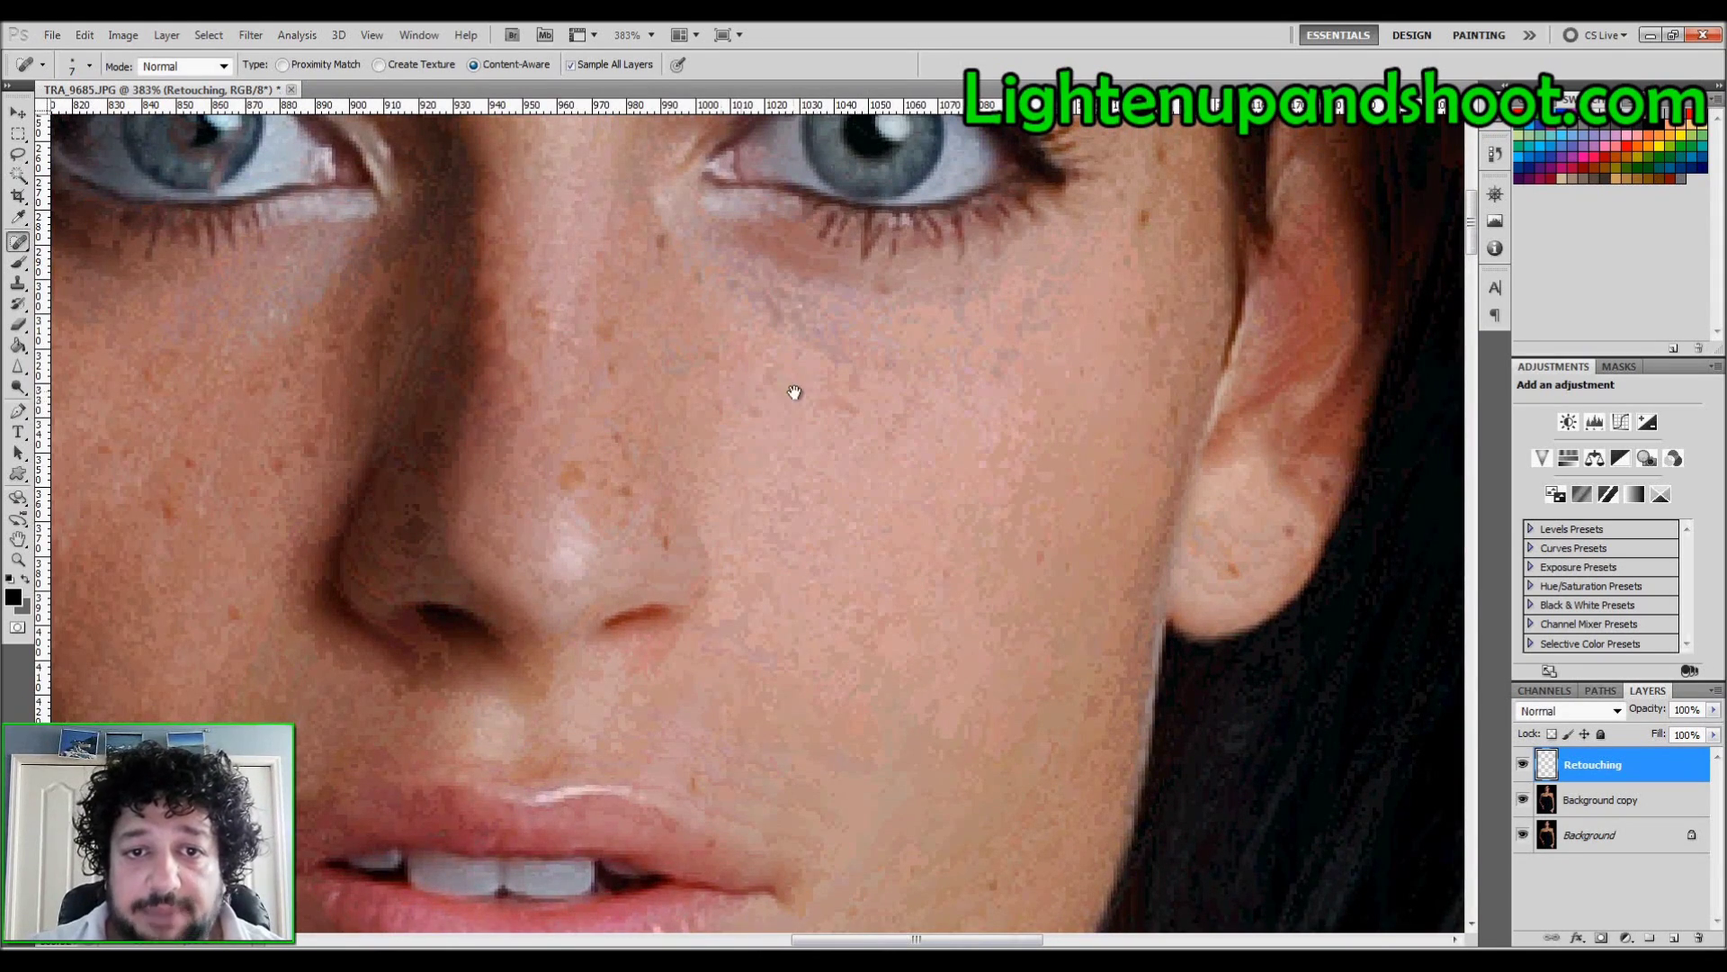
- Examine the healing strokes on the Retouching layer alone by hiding both background layers, and show those layers again
{"action": "scroll", "coordinate": [687, 432], "scroll_direction": "up", "scroll_amount": 4}
{"action": "scroll", "coordinate": [686, 432], "scroll_direction": "left", "scroll_amount": 5}
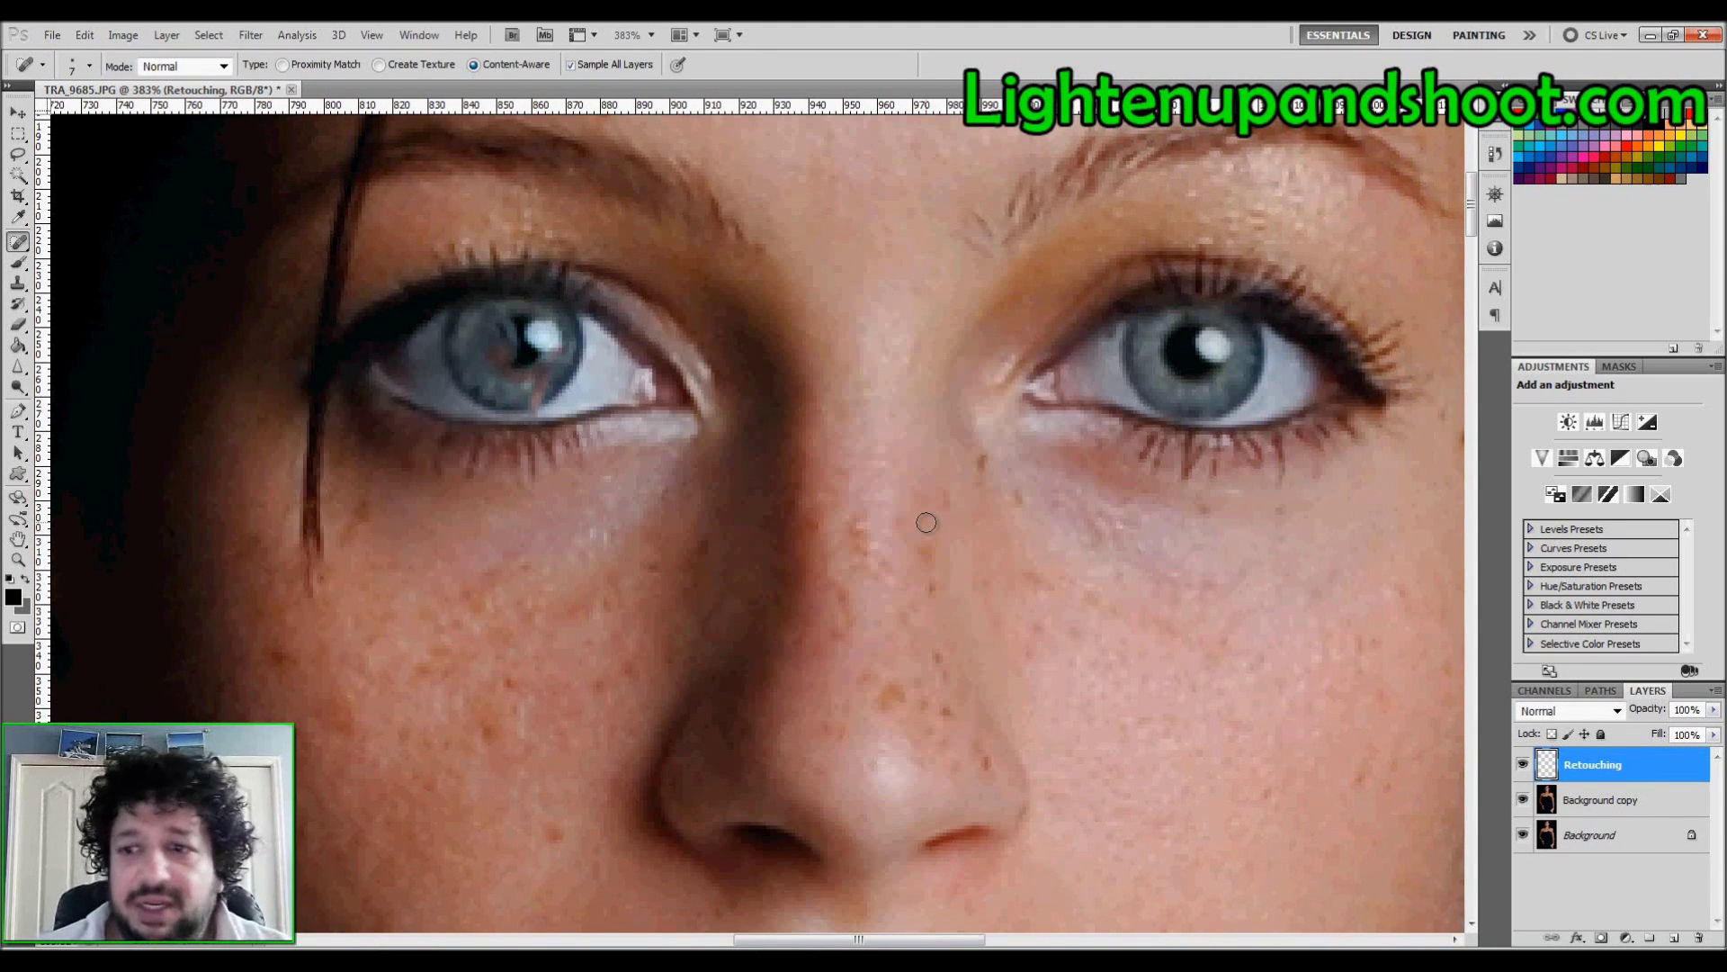
{"action": "left_click", "coordinate": [1522, 798]}
{"action": "left_click", "coordinate": [1523, 834]}
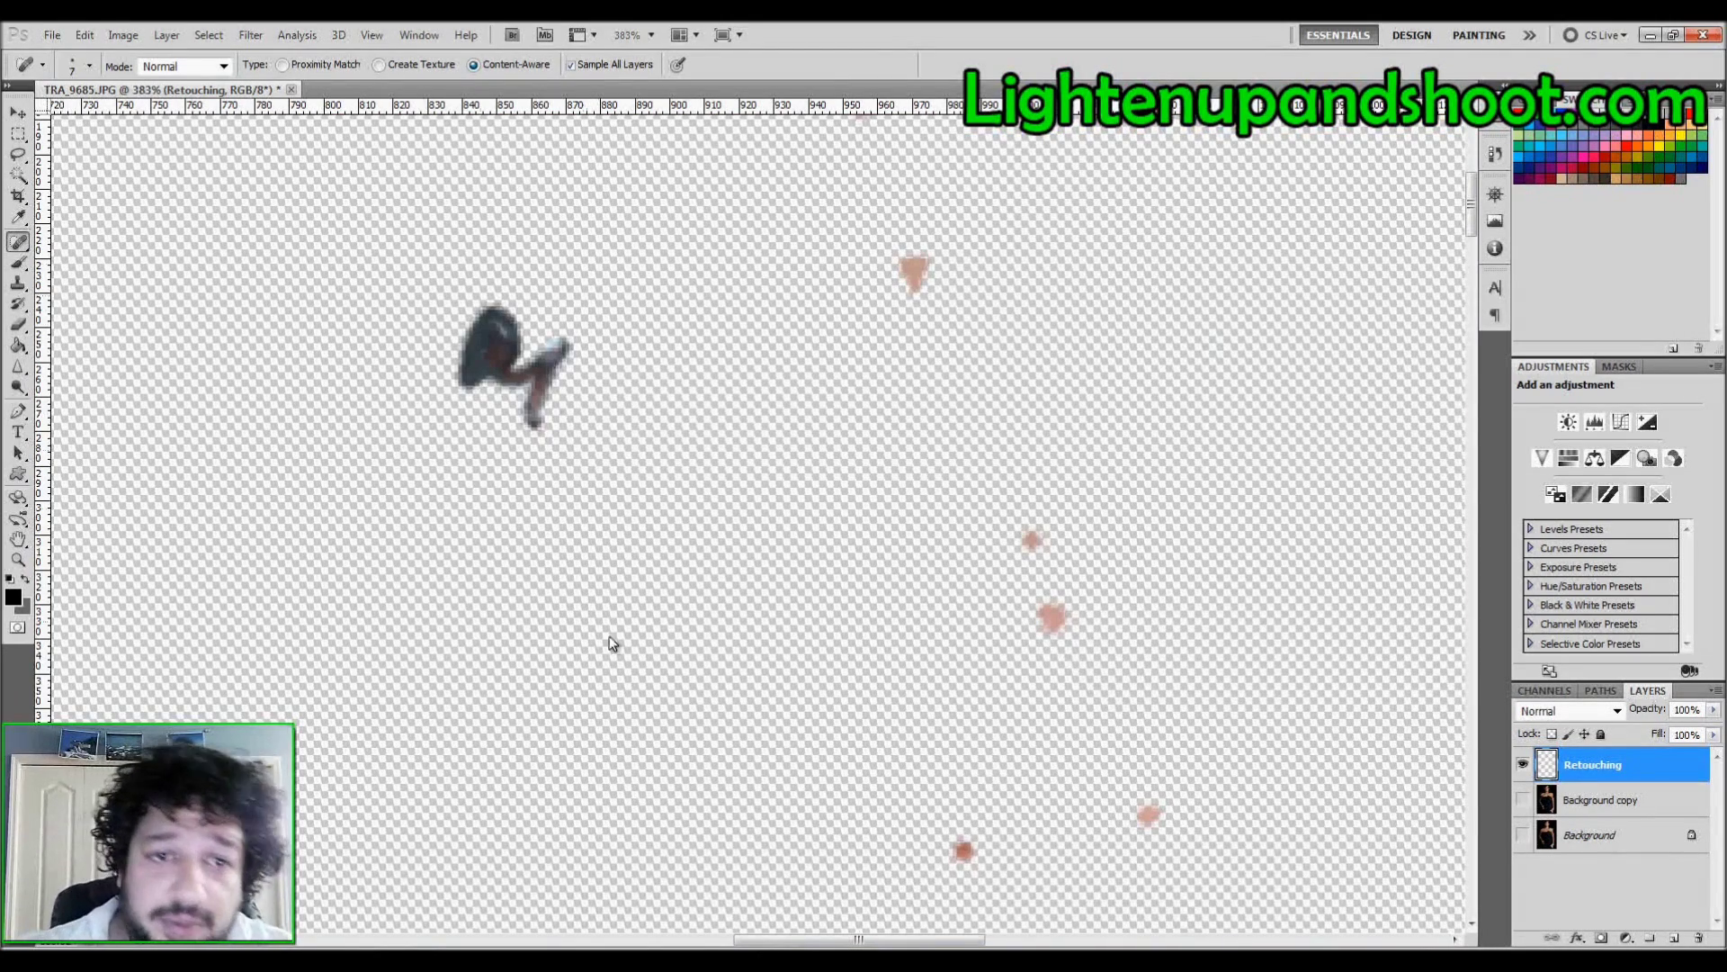
{"action": "left_click", "coordinate": [1522, 799]}
{"action": "left_click", "coordinate": [1522, 834]}
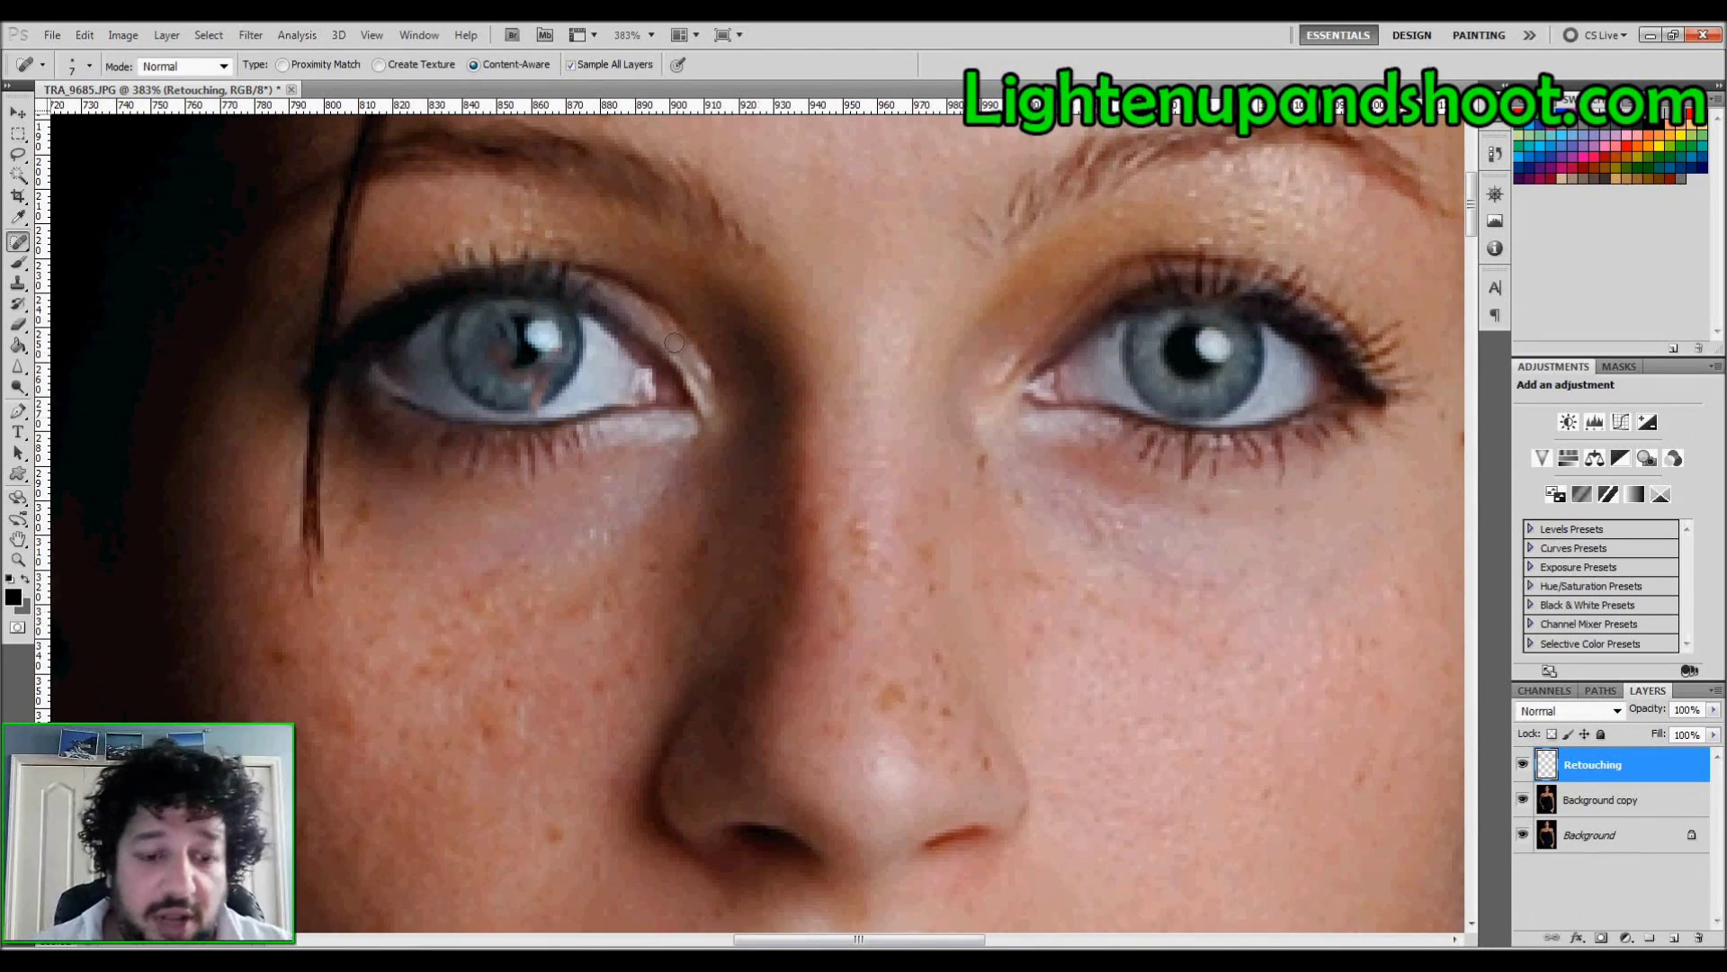
- Erase the stray healing stroke across the iris and white of the shaded eye, and return to the Spot Healing Brush
{"action": "key", "text": "e"}
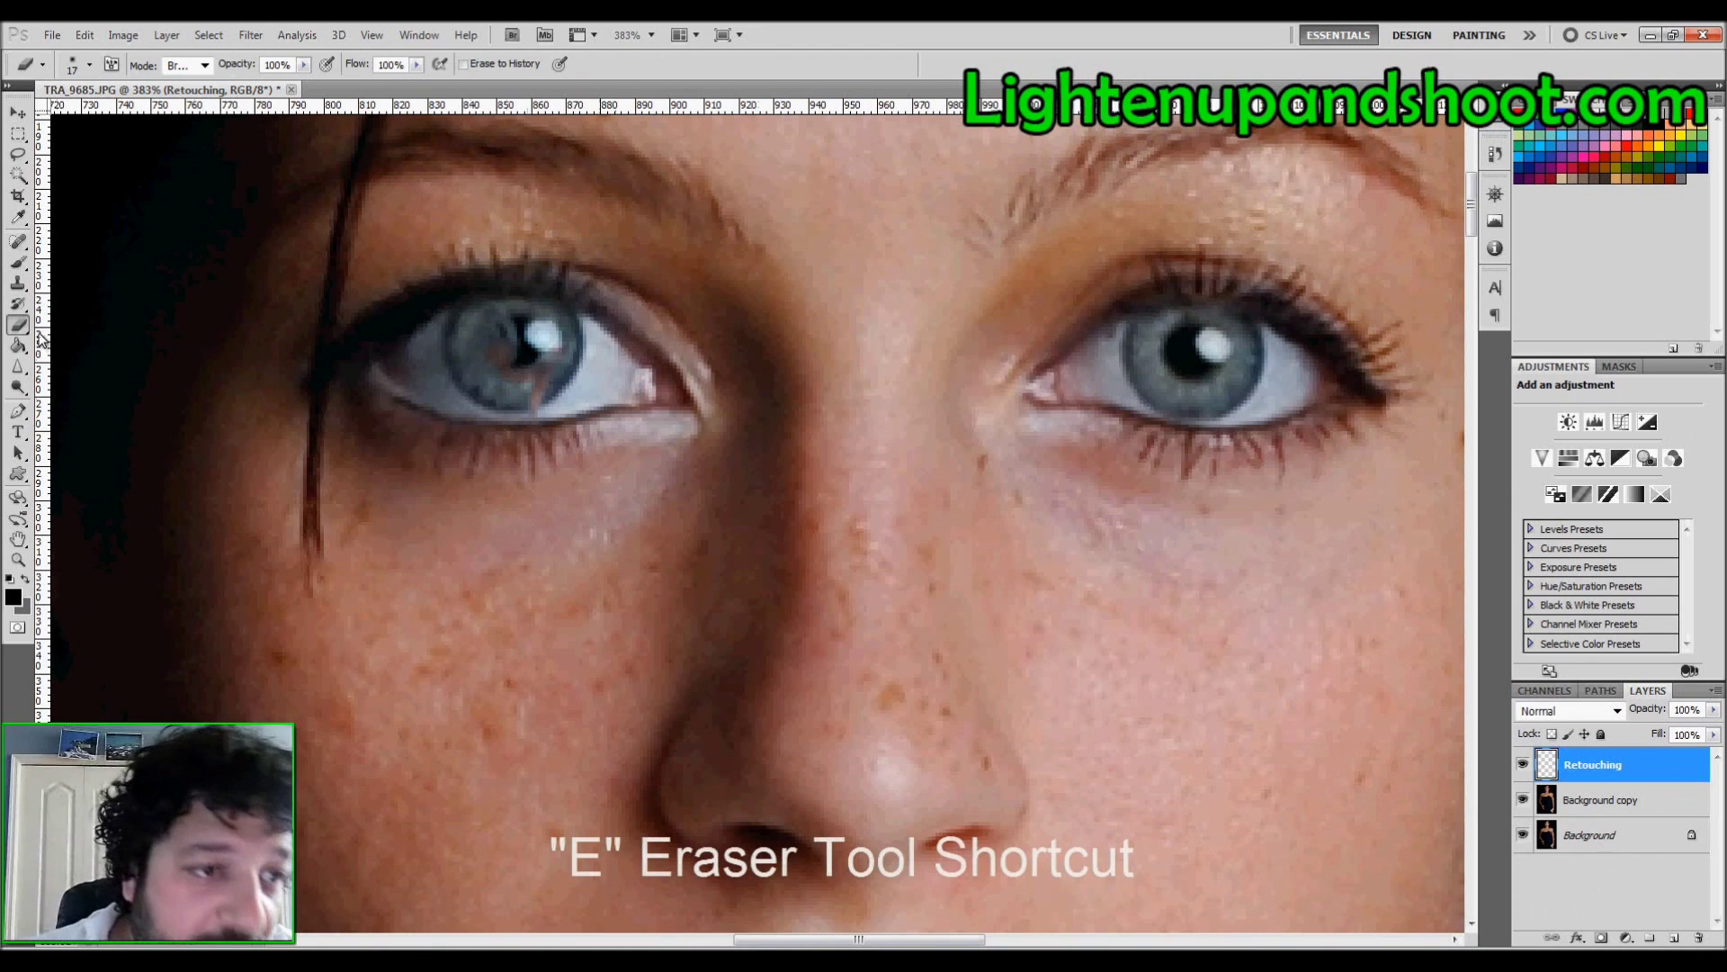
{"action": "mouse_move", "coordinate": [509, 346]}
{"action": "left_mouse_down"}
{"action": "mouse_move", "coordinate": [560, 331]}
{"action": "mouse_move", "coordinate": [545, 406]}
{"action": "left_mouse_up"}
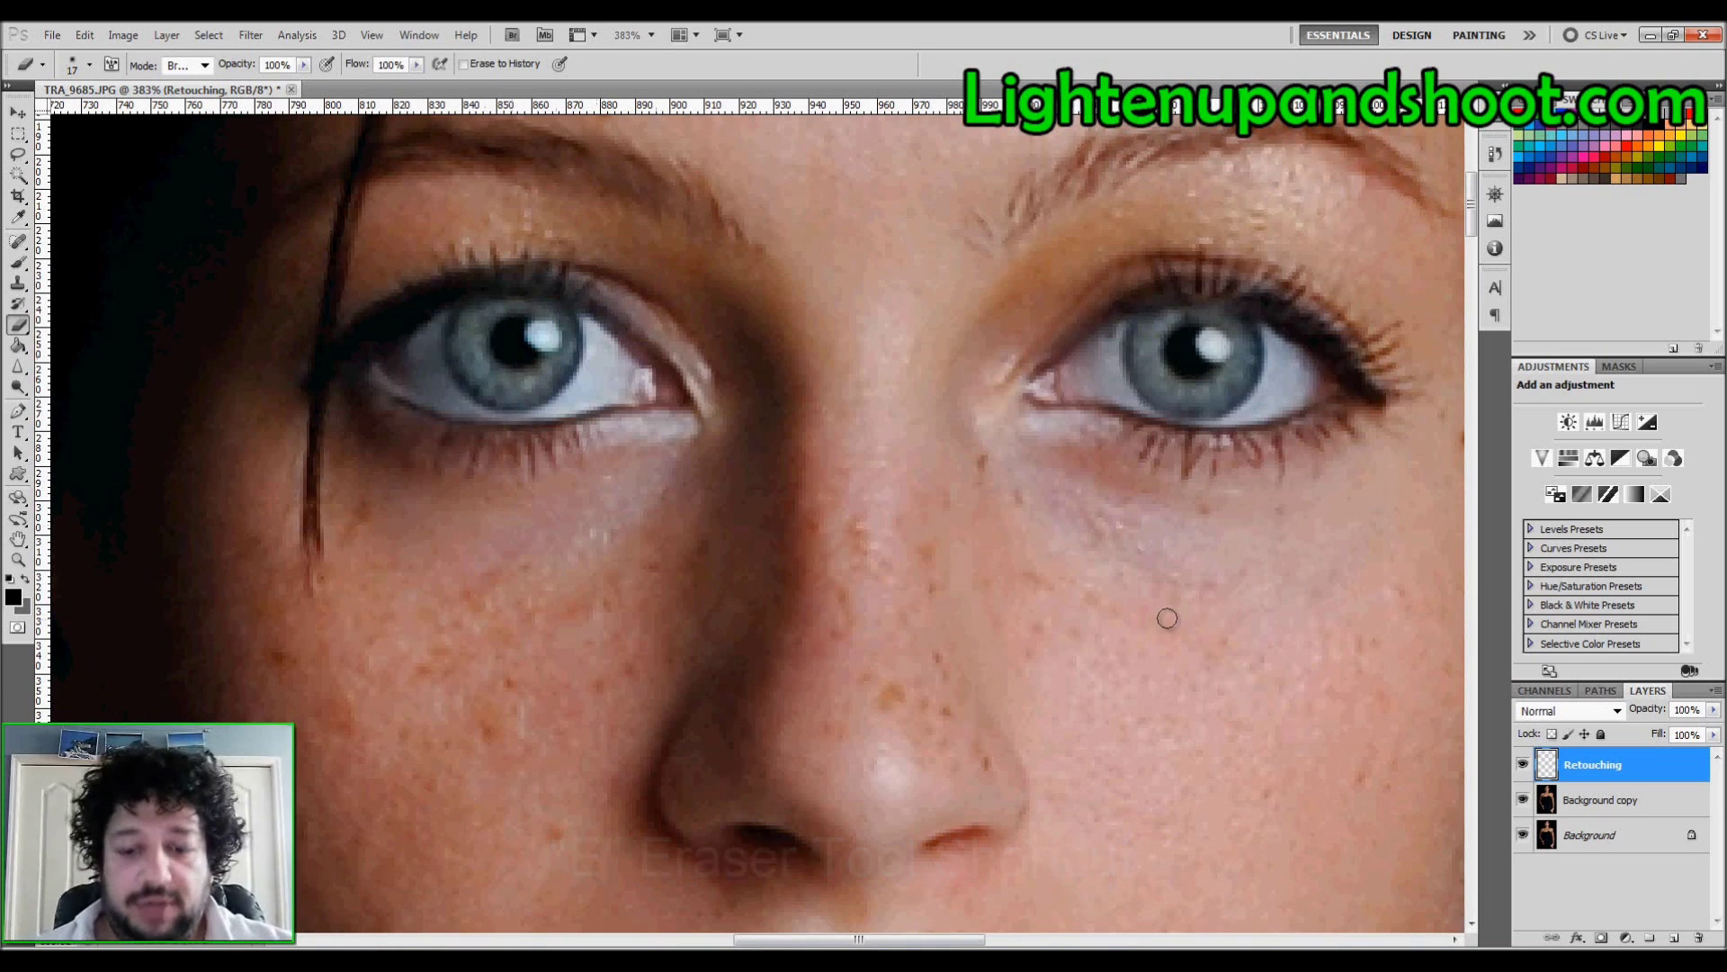
{"action": "key", "text": "j"}
- Merge the Retouching layer with the Background copy layer, keeping the original Background separate
{"action": "left_click_drag", "start_coordinate": [987, 634], "coordinate": [996, 579]}
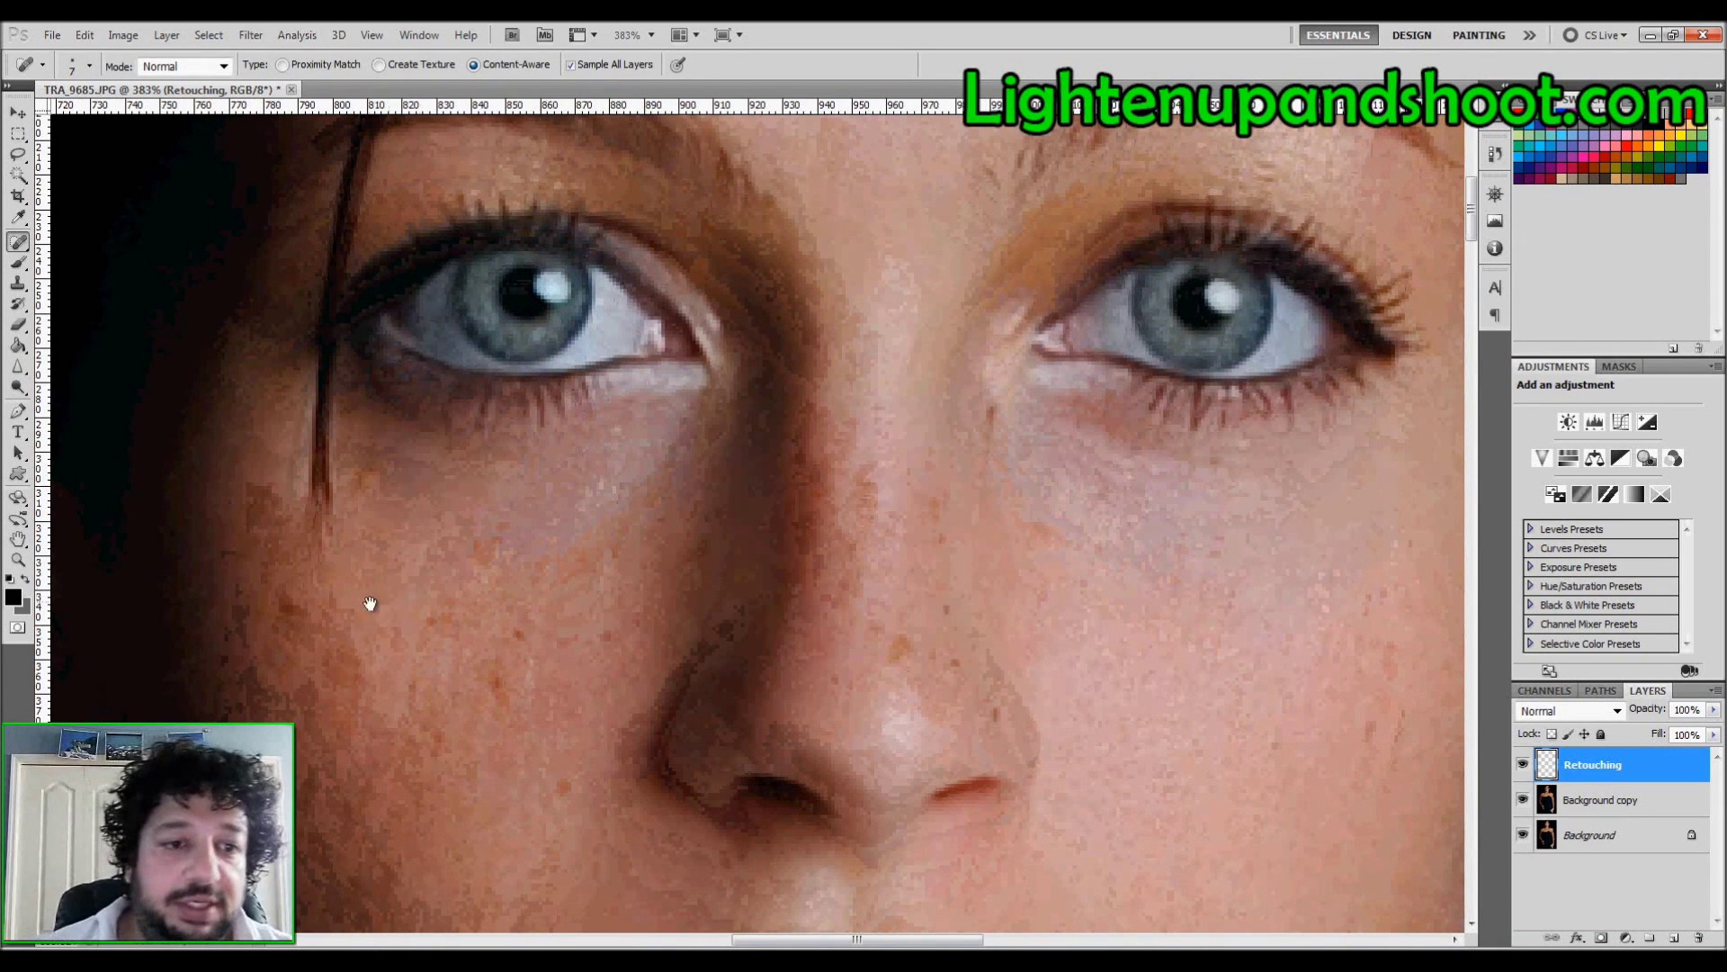
{"action": "left_click_drag", "start_coordinate": [617, 644], "coordinate": [612, 461]}
{"action": "double_click", "coordinate": [17, 539]}
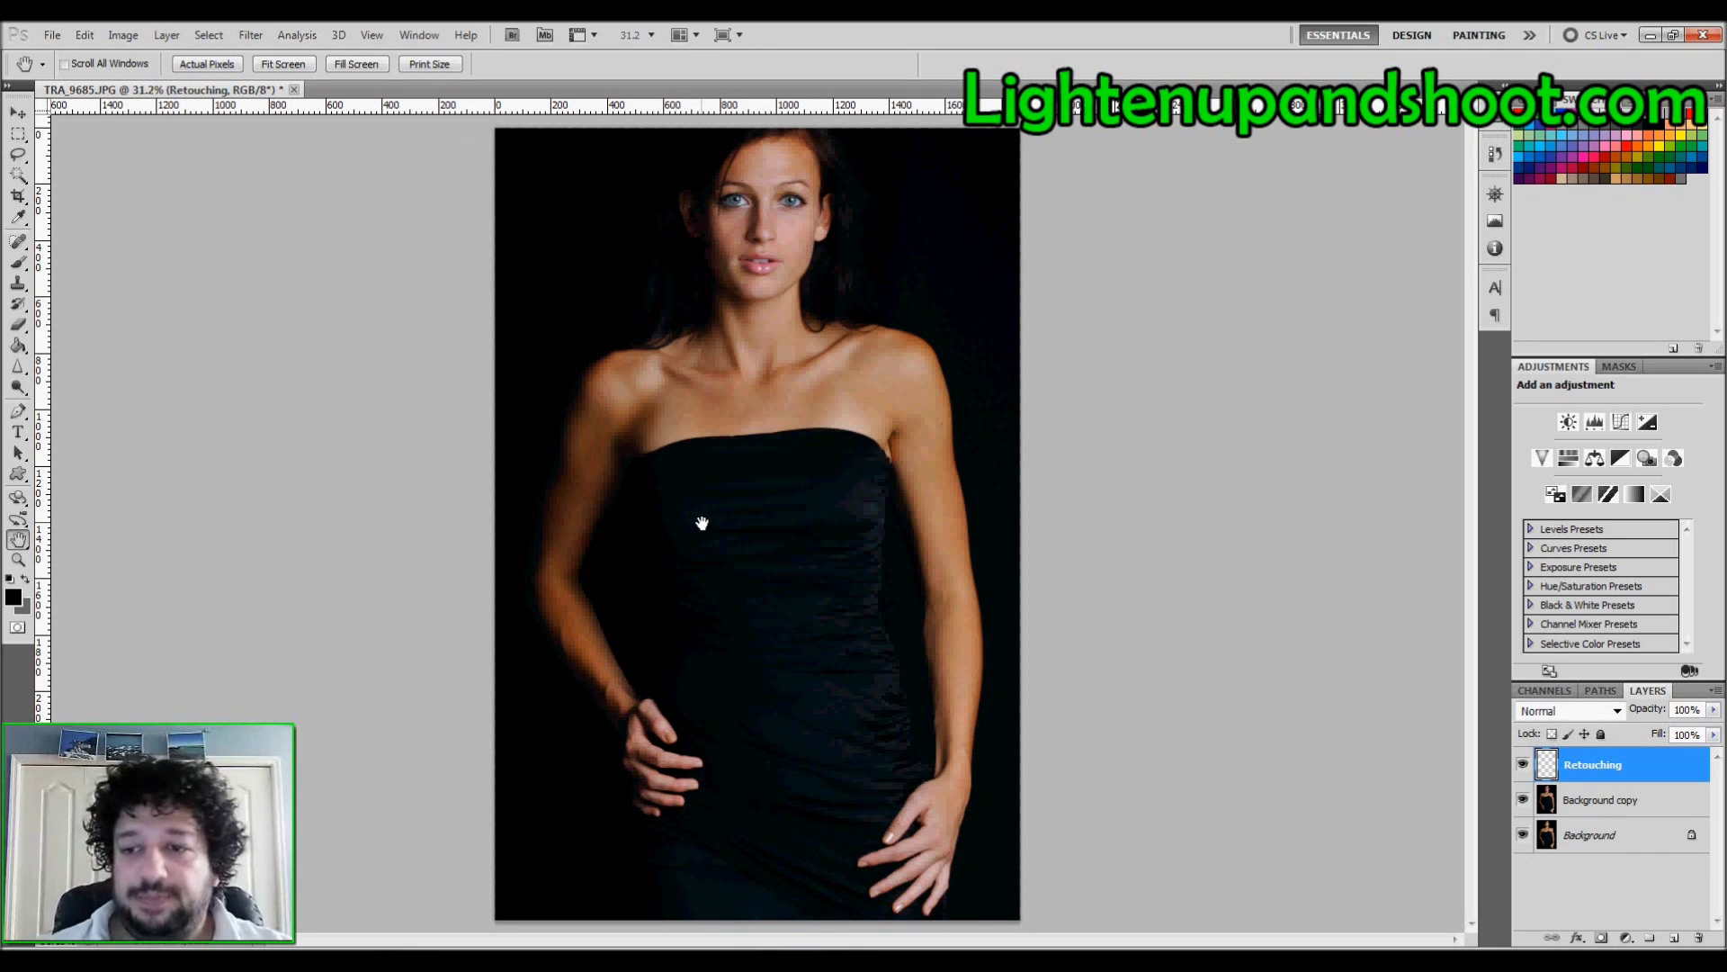
{"action": "left_click", "coordinate": [1615, 804], "text": "shift"}
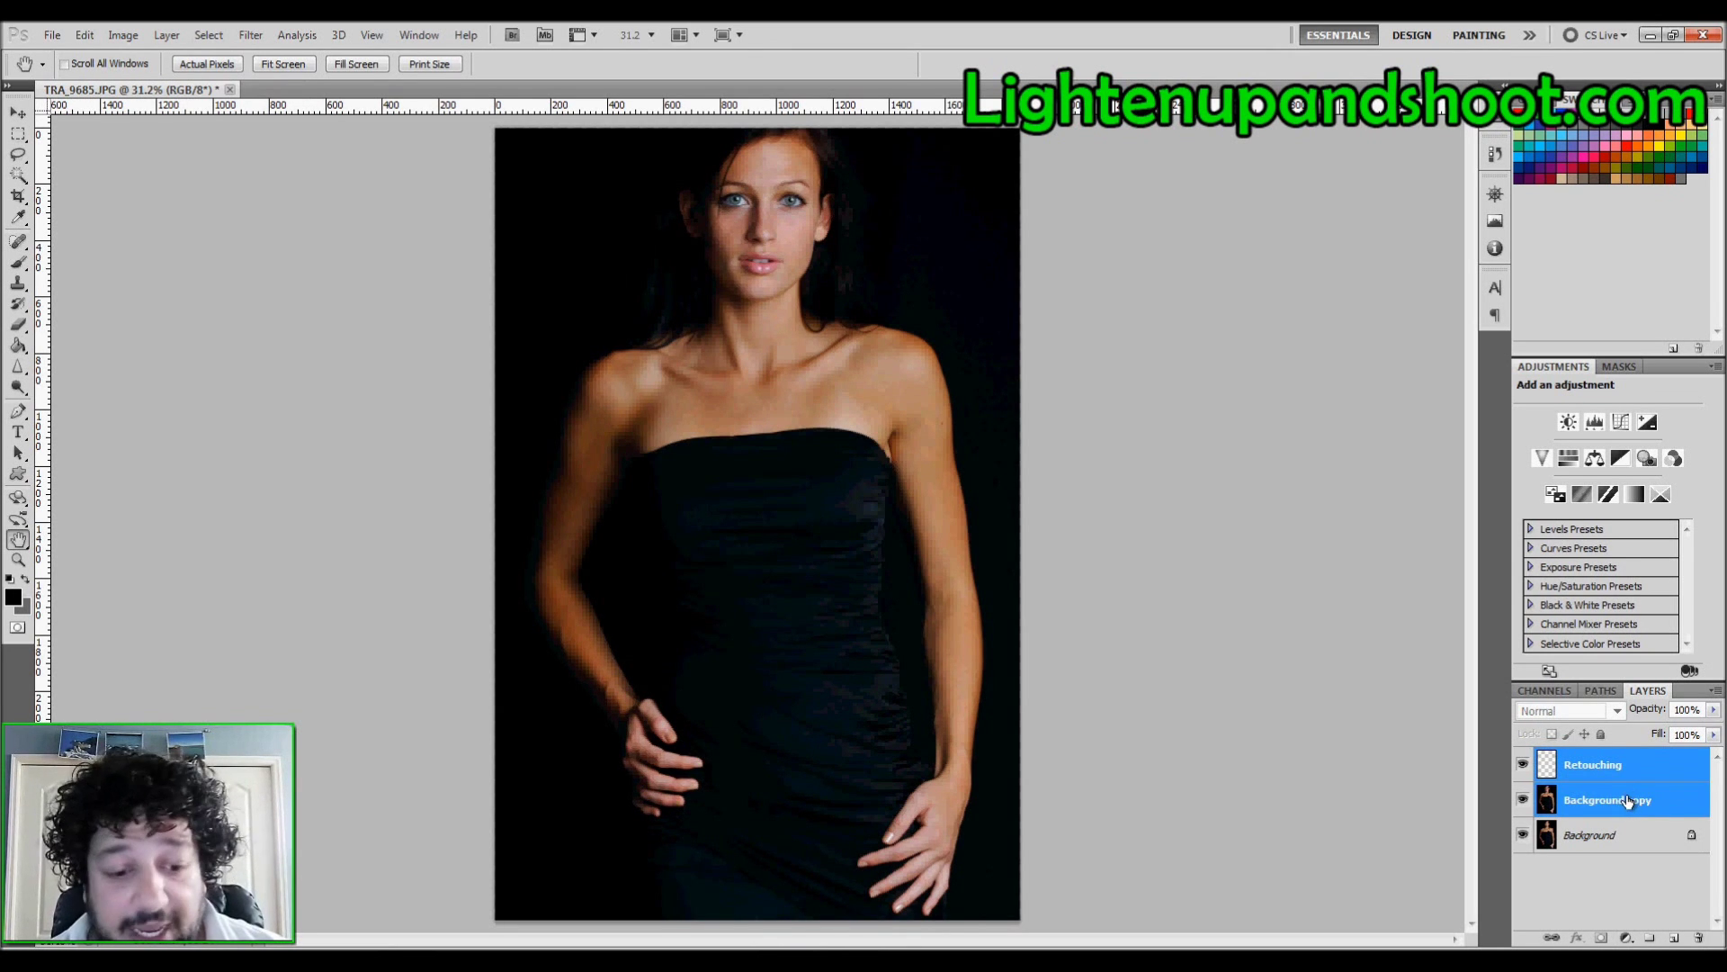
{"action": "key", "text": "ctrl+e"}
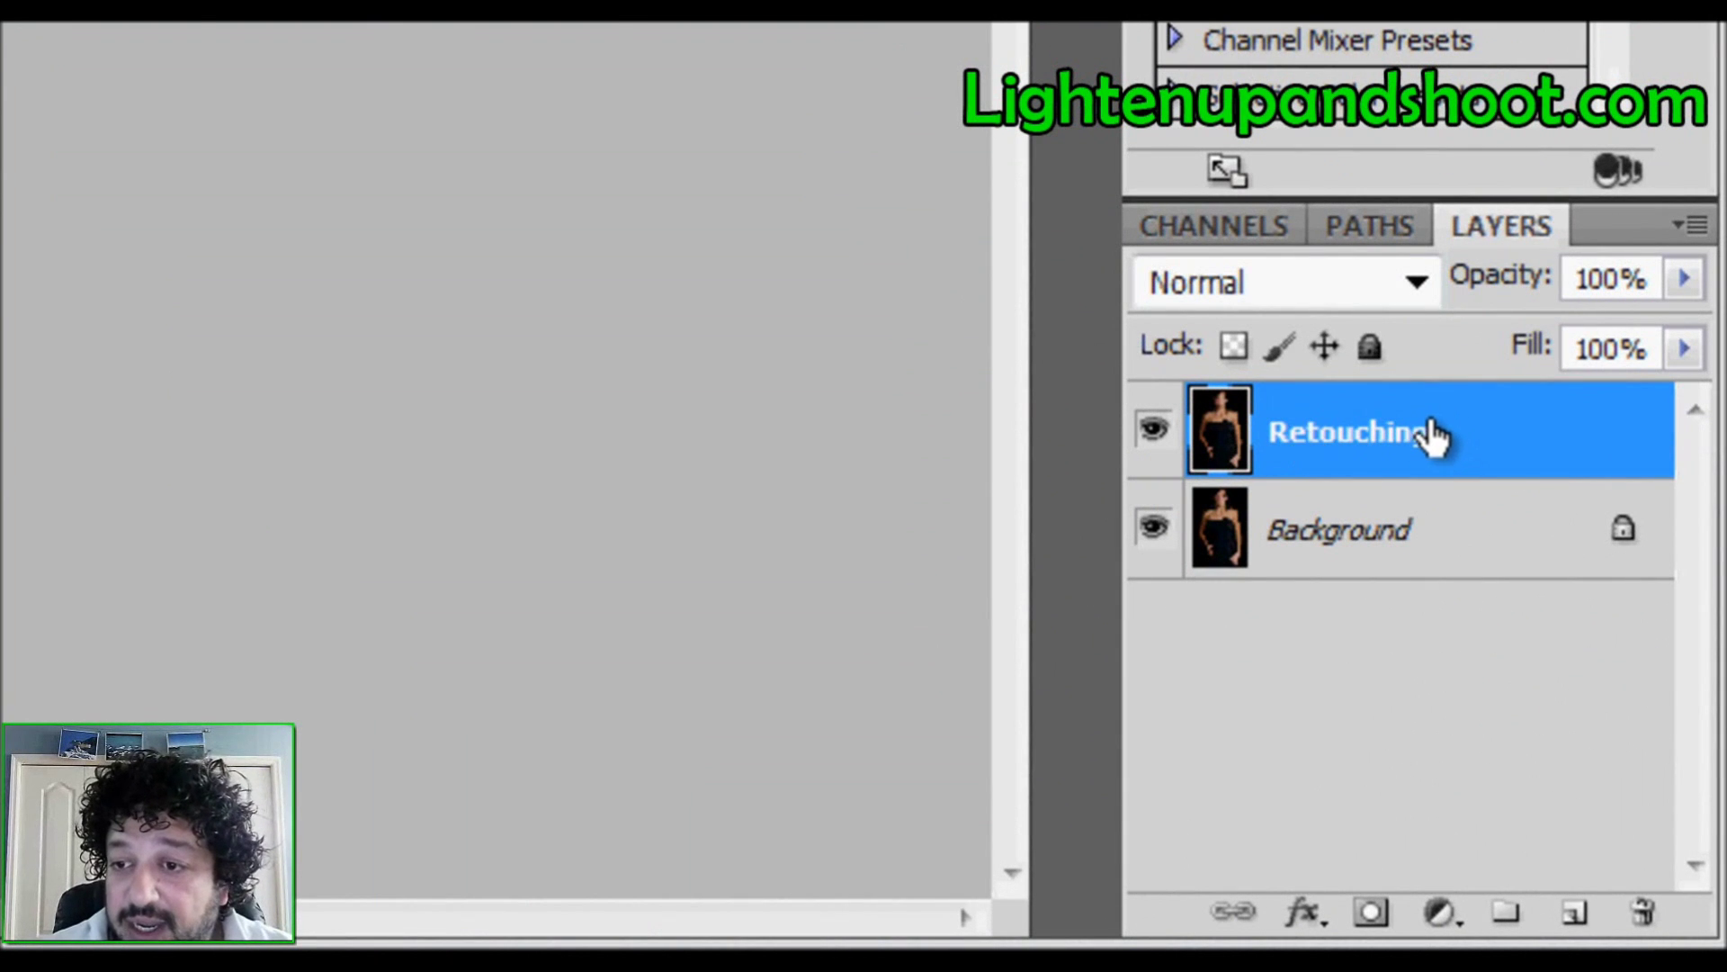
- Duplicate the merged Retouching layer and rename the copy Softening
{"action": "double_click", "coordinate": [1475, 446]}
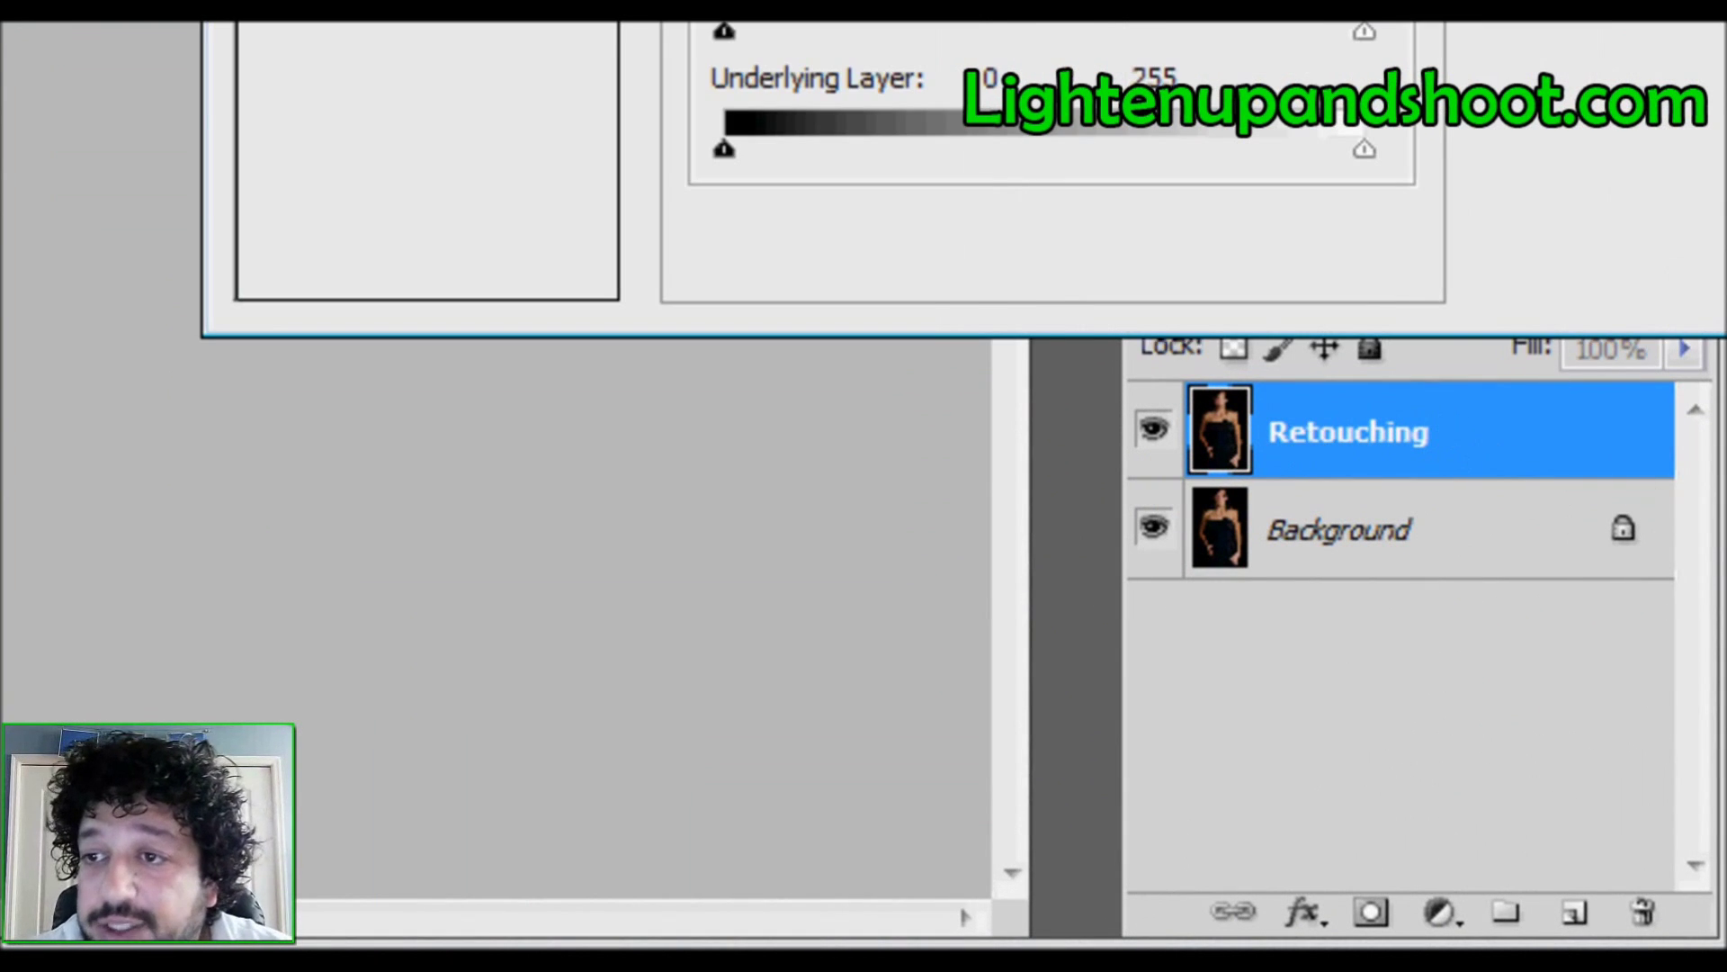
{"action": "key", "text": "Return"}
{"action": "mouse_move", "coordinate": [1465, 441]}
{"action": "left_mouse_down"}
{"action": "mouse_move", "coordinate": [1446, 416]}
{"action": "mouse_move", "coordinate": [1592, 625]}
{"action": "mouse_move", "coordinate": [1588, 906]}
{"action": "left_mouse_up"}
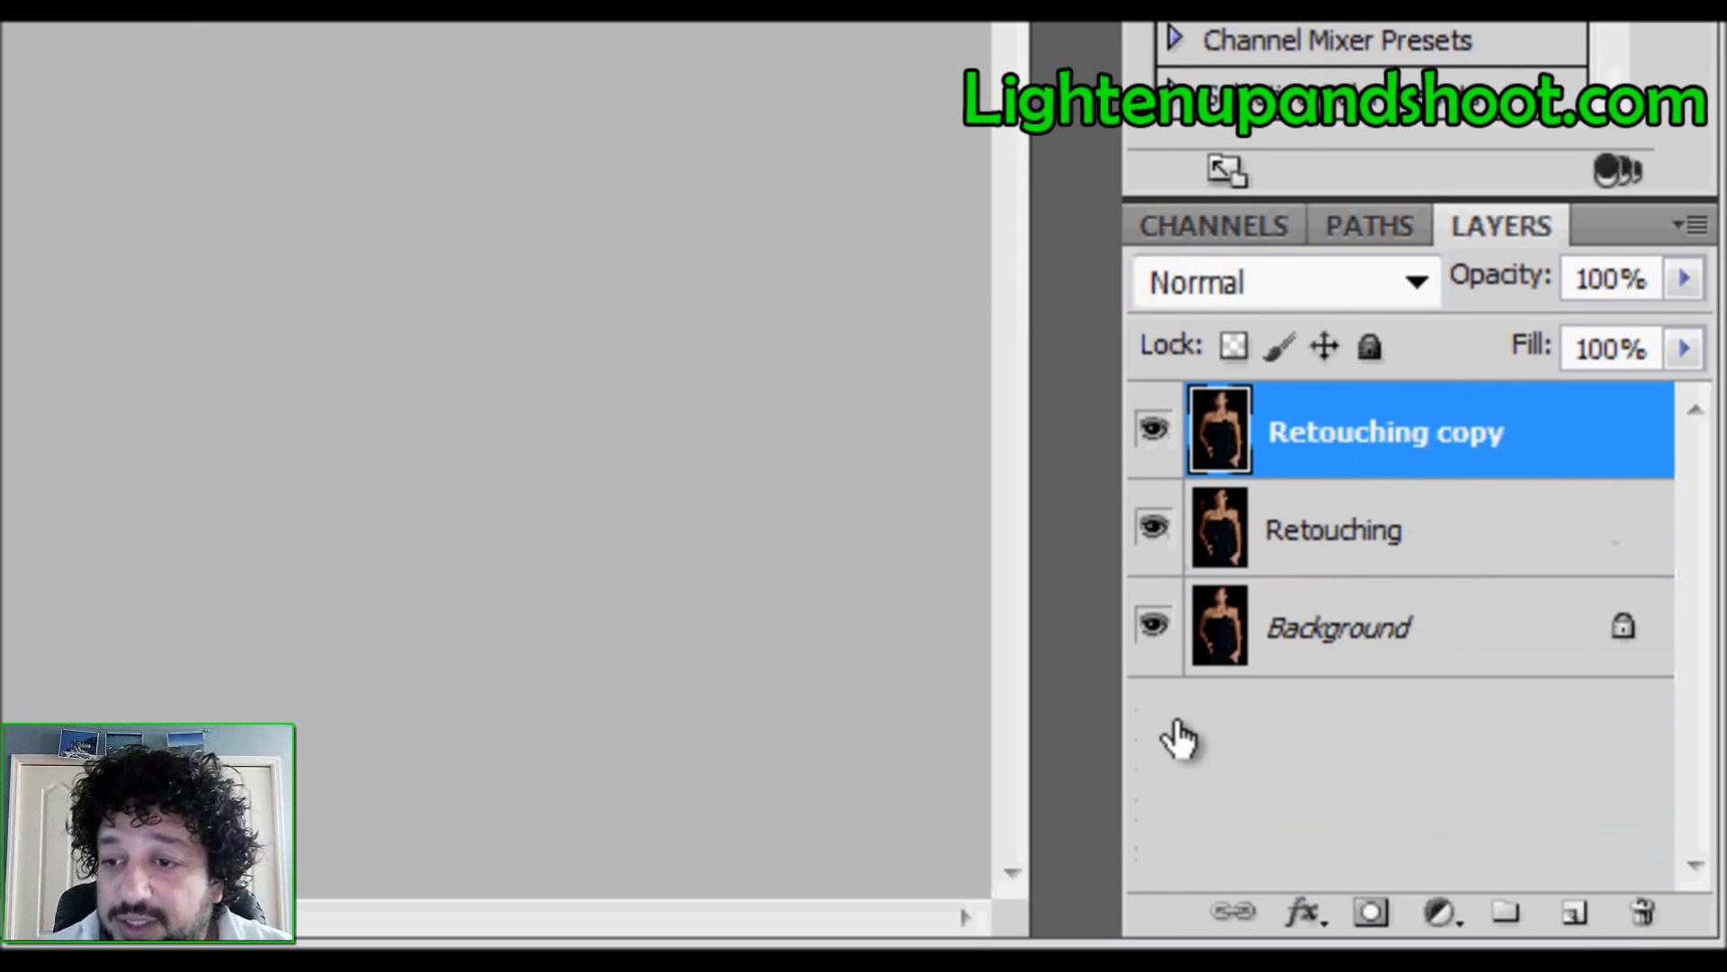
{"action": "double_click", "coordinate": [1371, 435]}
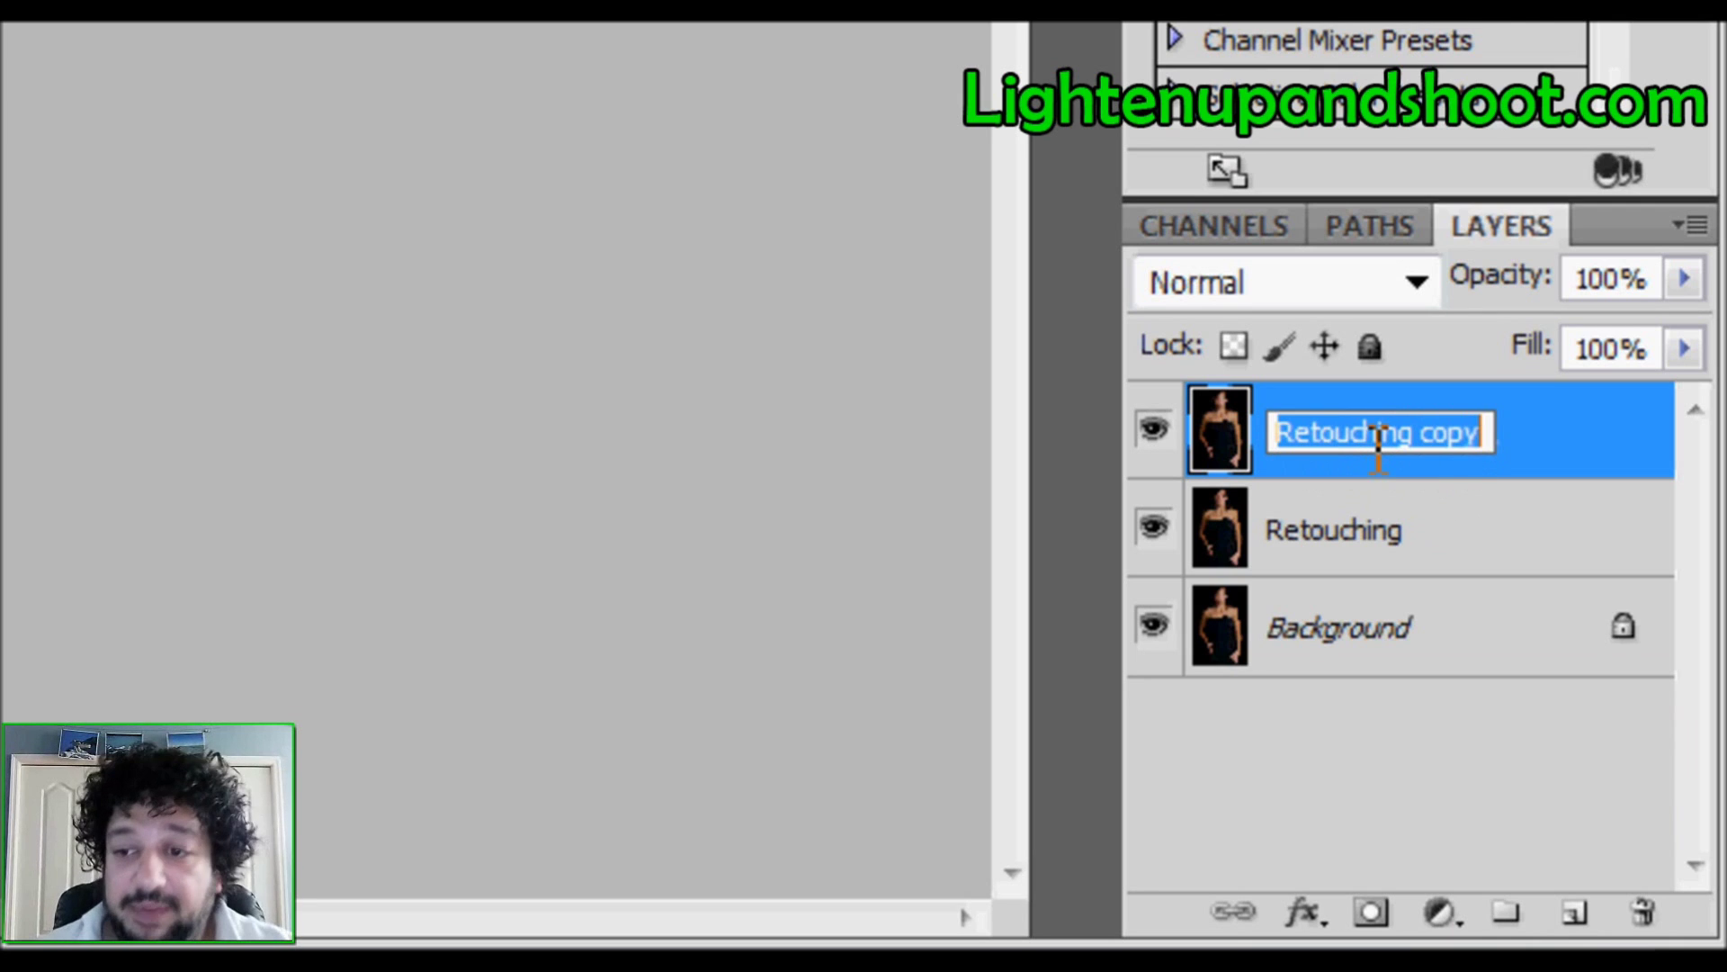
{"action": "type", "text": "Softening"}
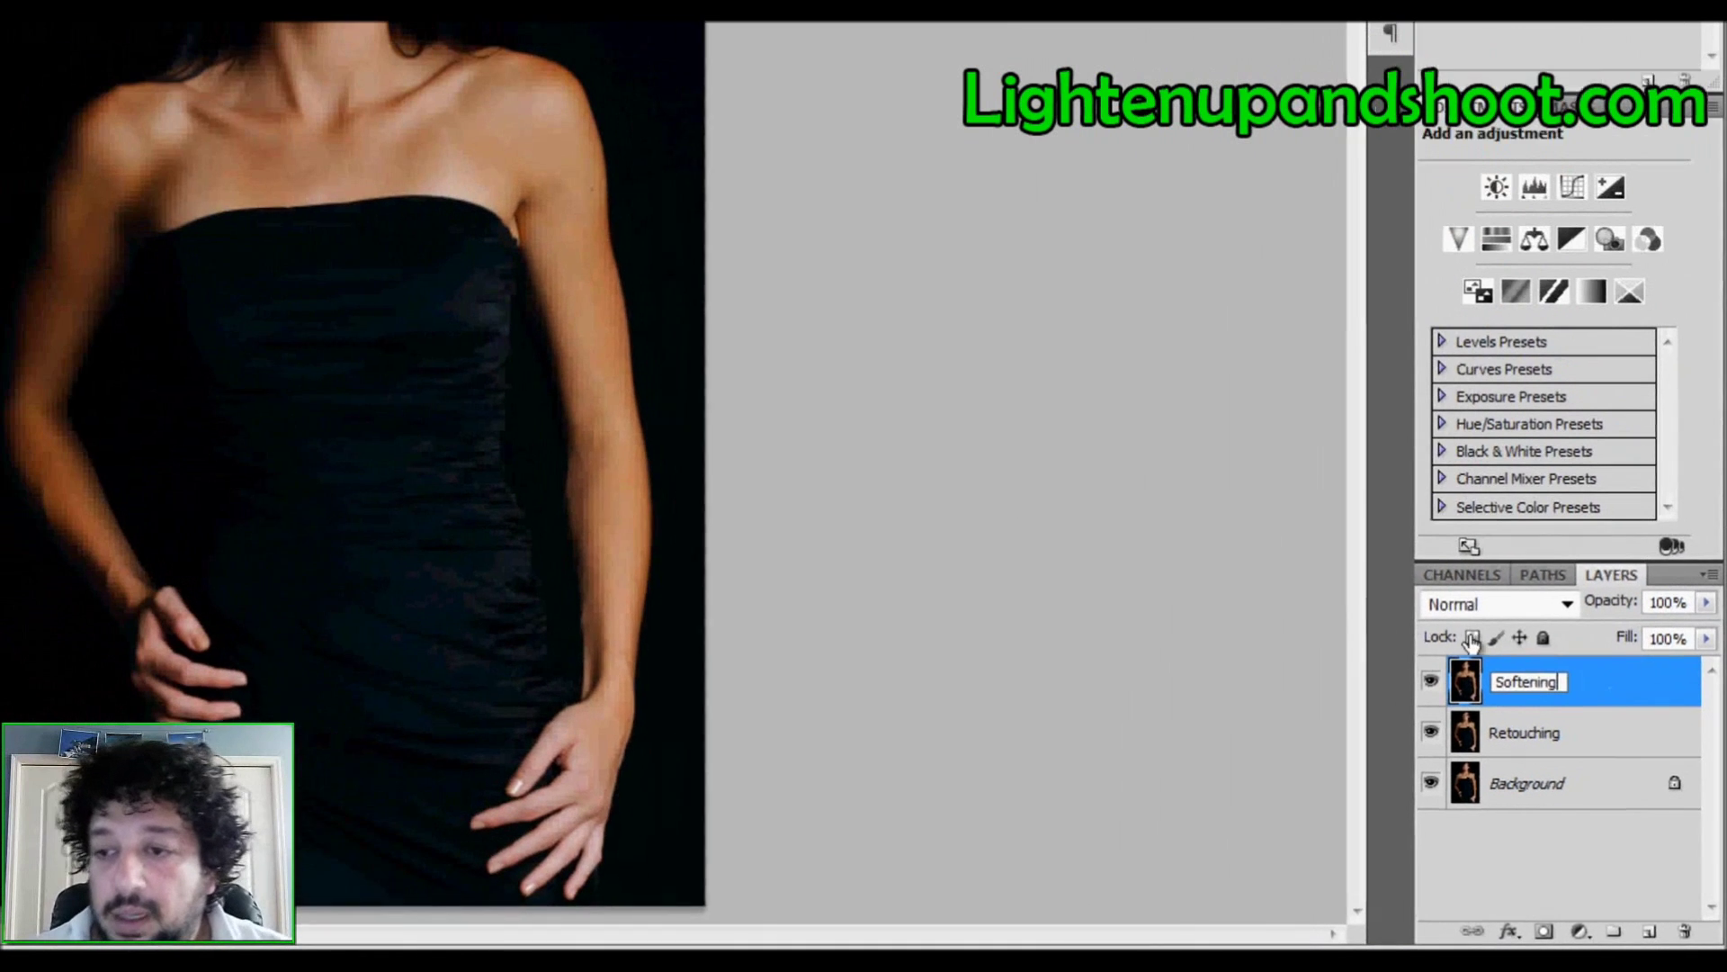
{"action": "key", "text": "Return"}
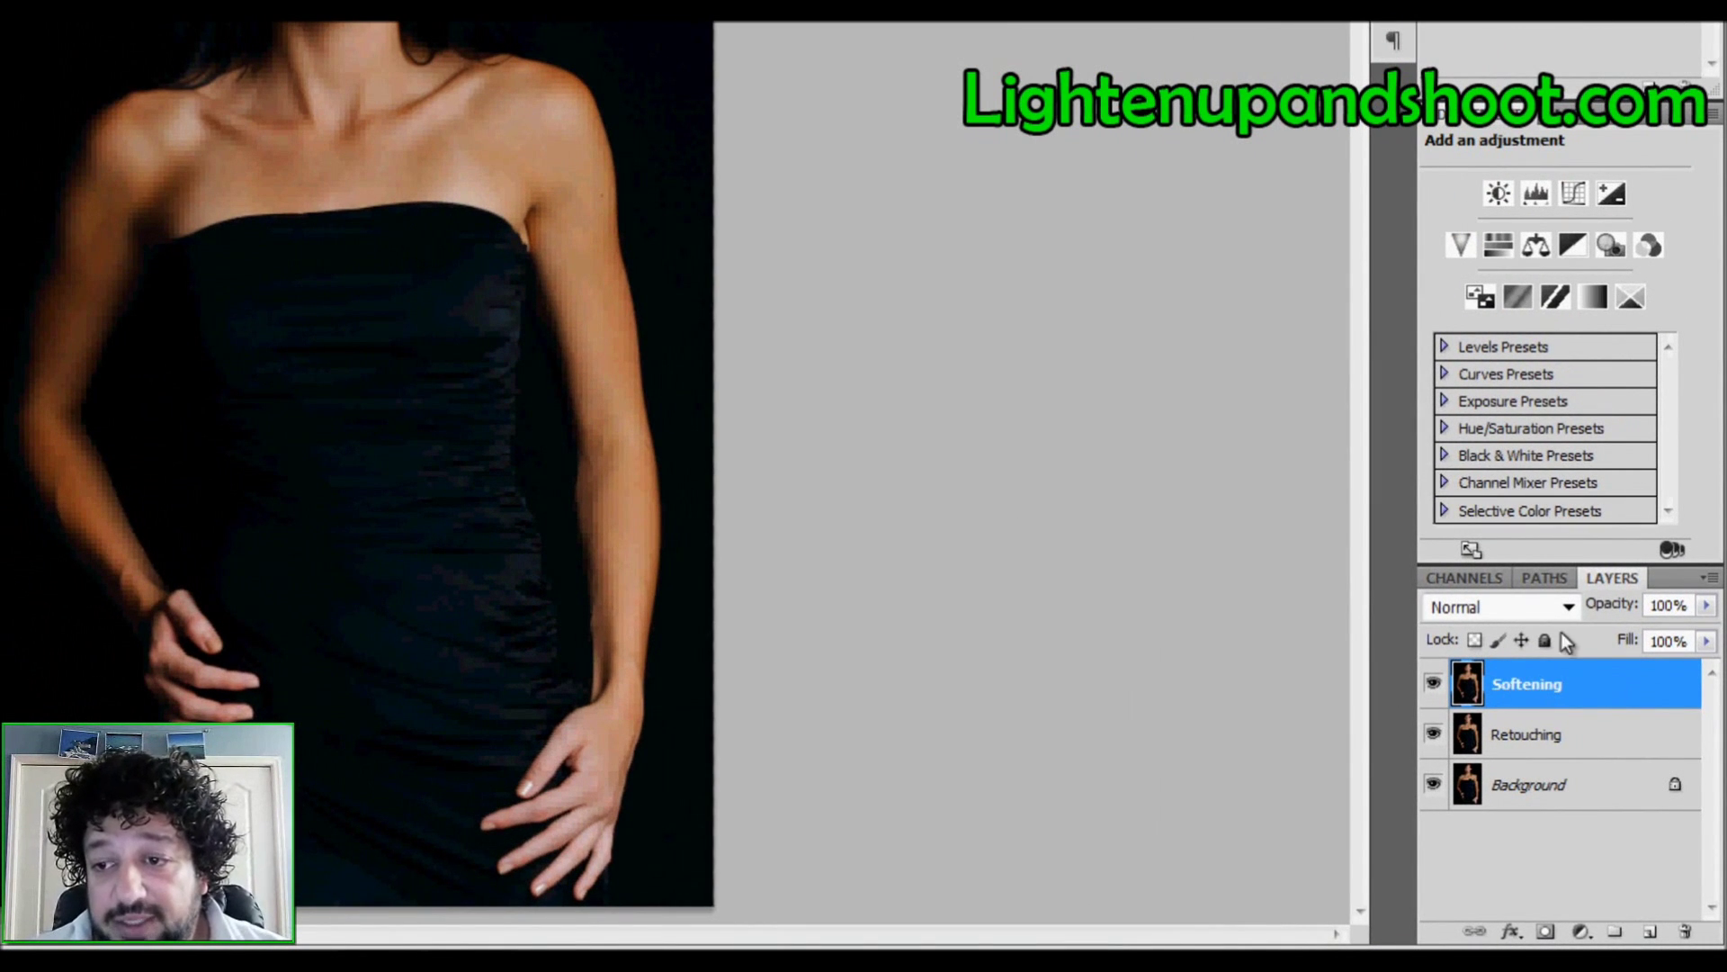
- Set the Softening layer's blend mode to Vivid Light and invert the layer's colours
{"action": "left_click", "coordinate": [1568, 606]}
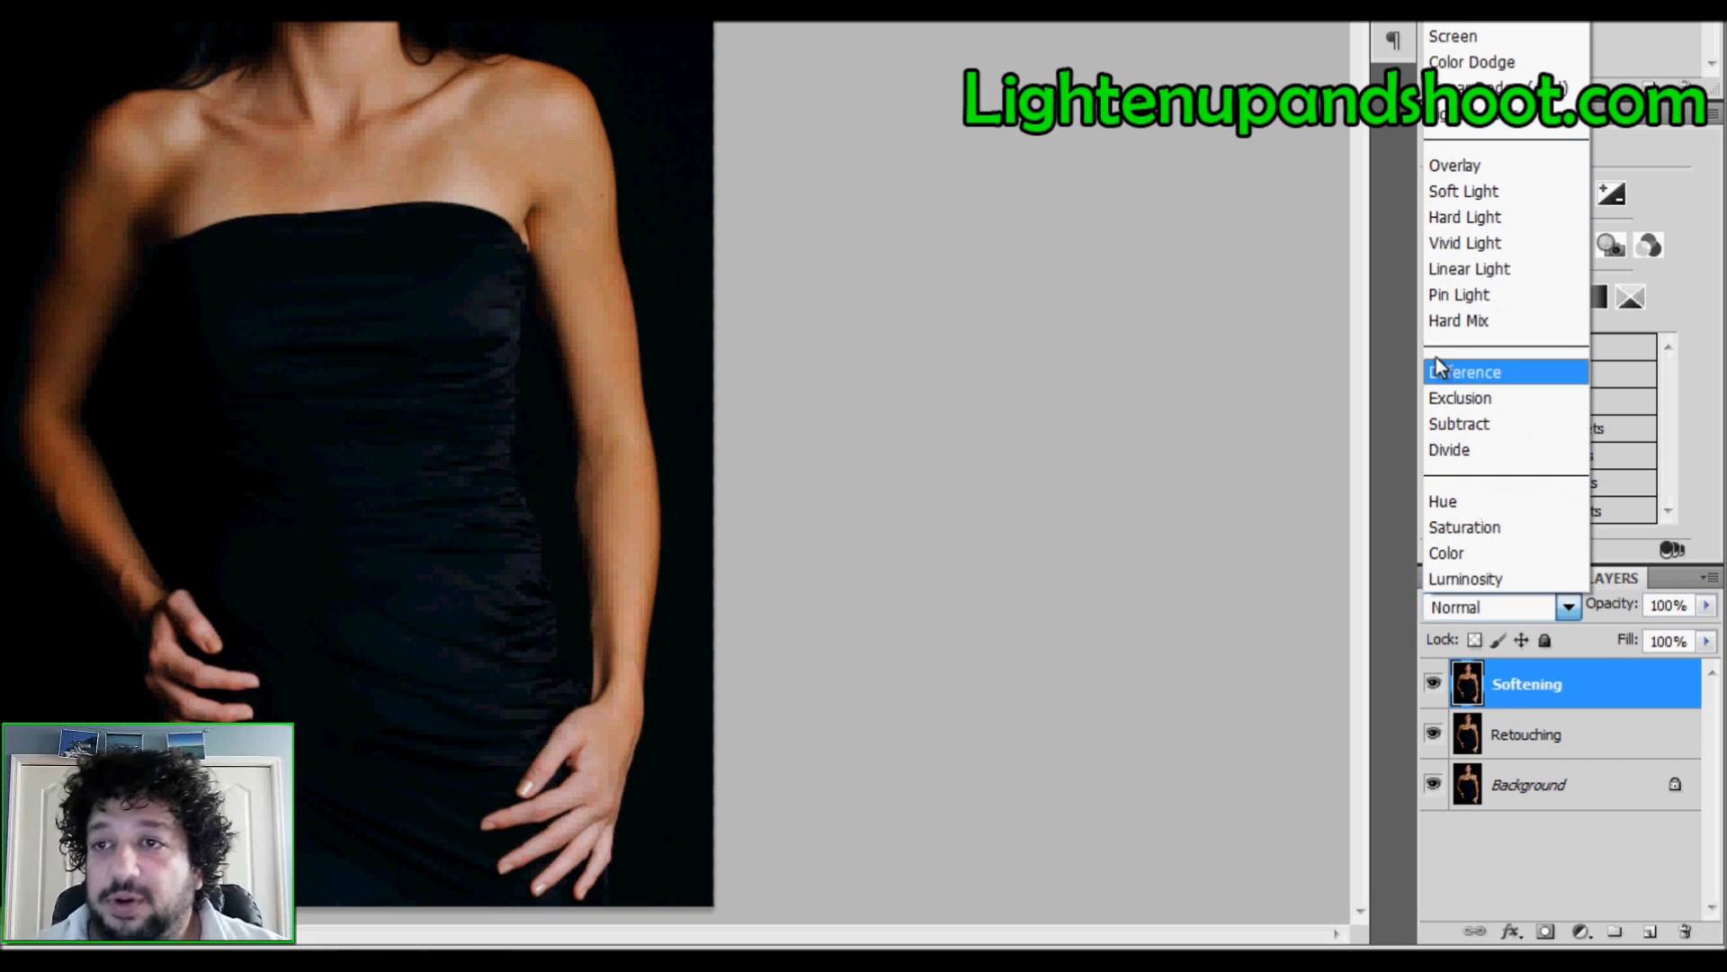
{"action": "left_click", "coordinate": [1480, 242]}
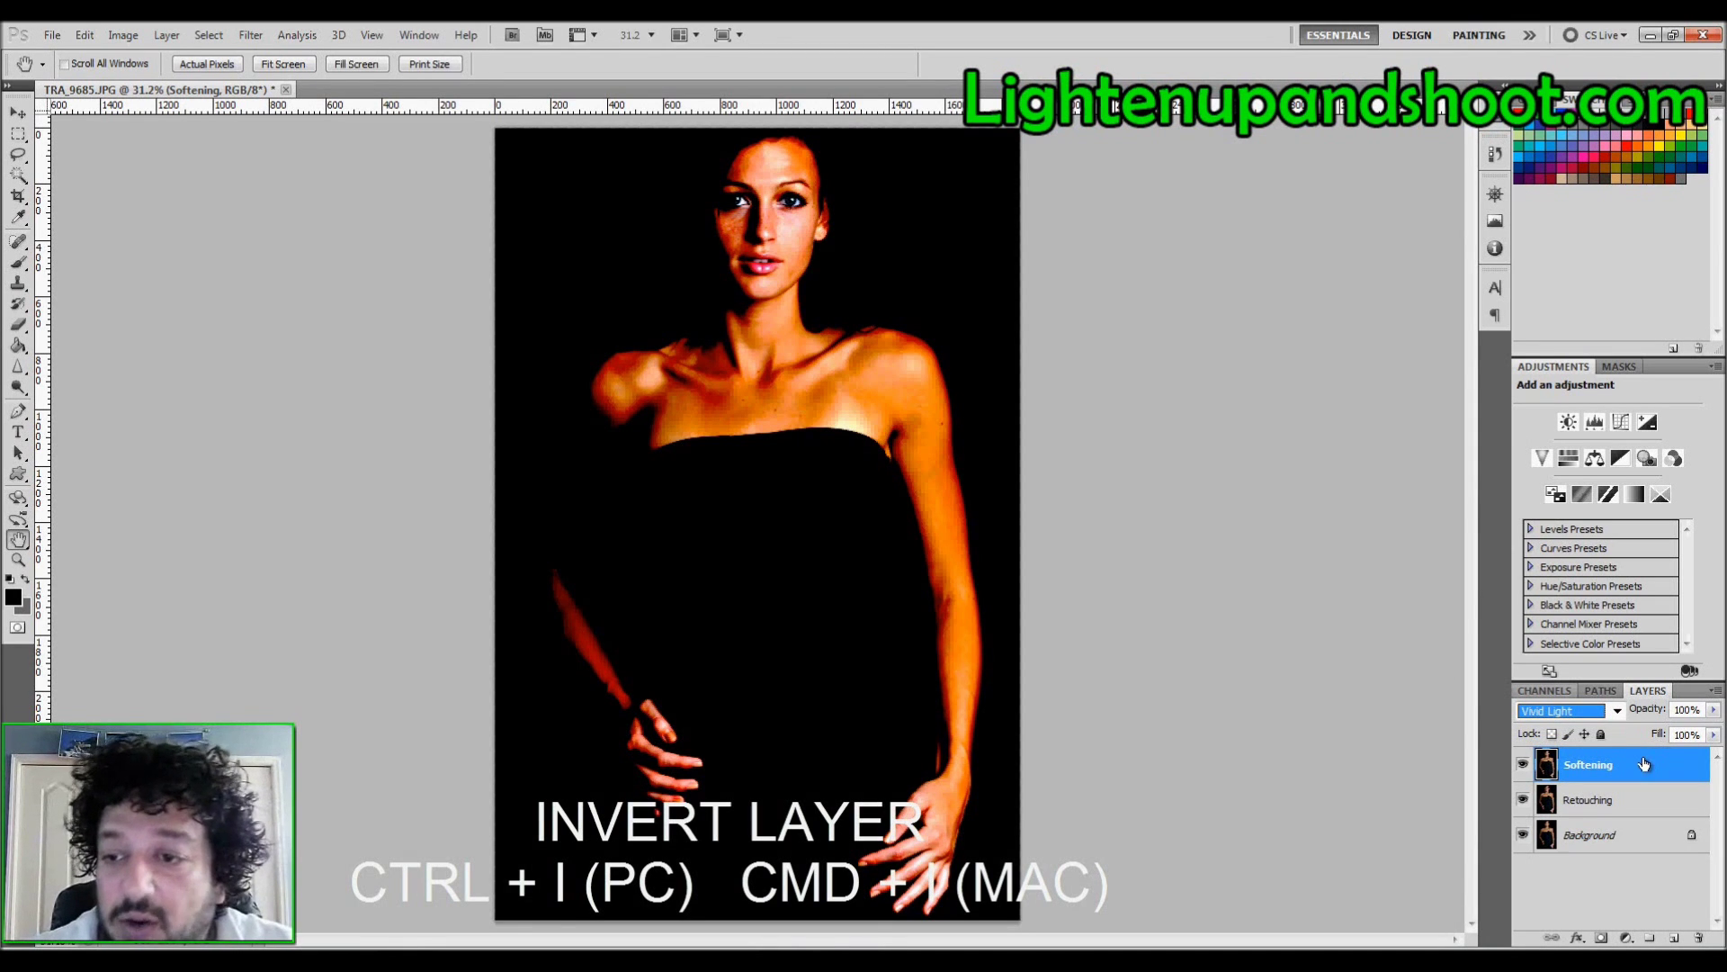
{"action": "key", "text": "ctrl+i"}
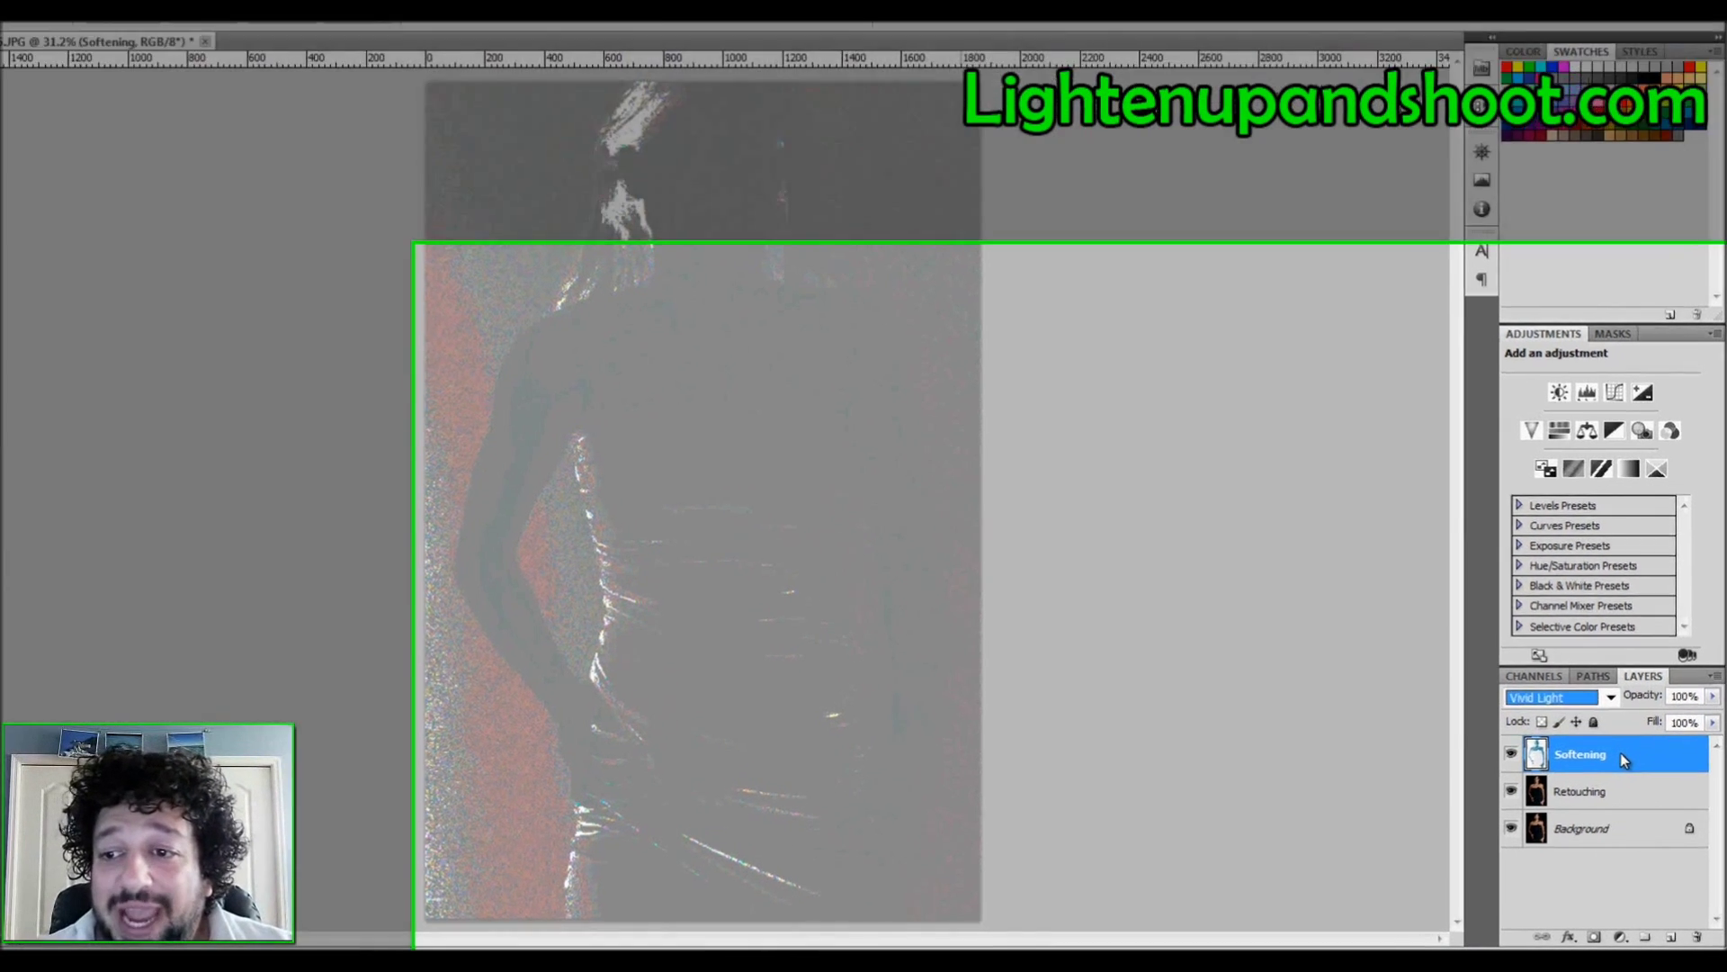
- Convert the Softening layer to a Smart Object
{"action": "right_click", "coordinate": [1623, 760]}
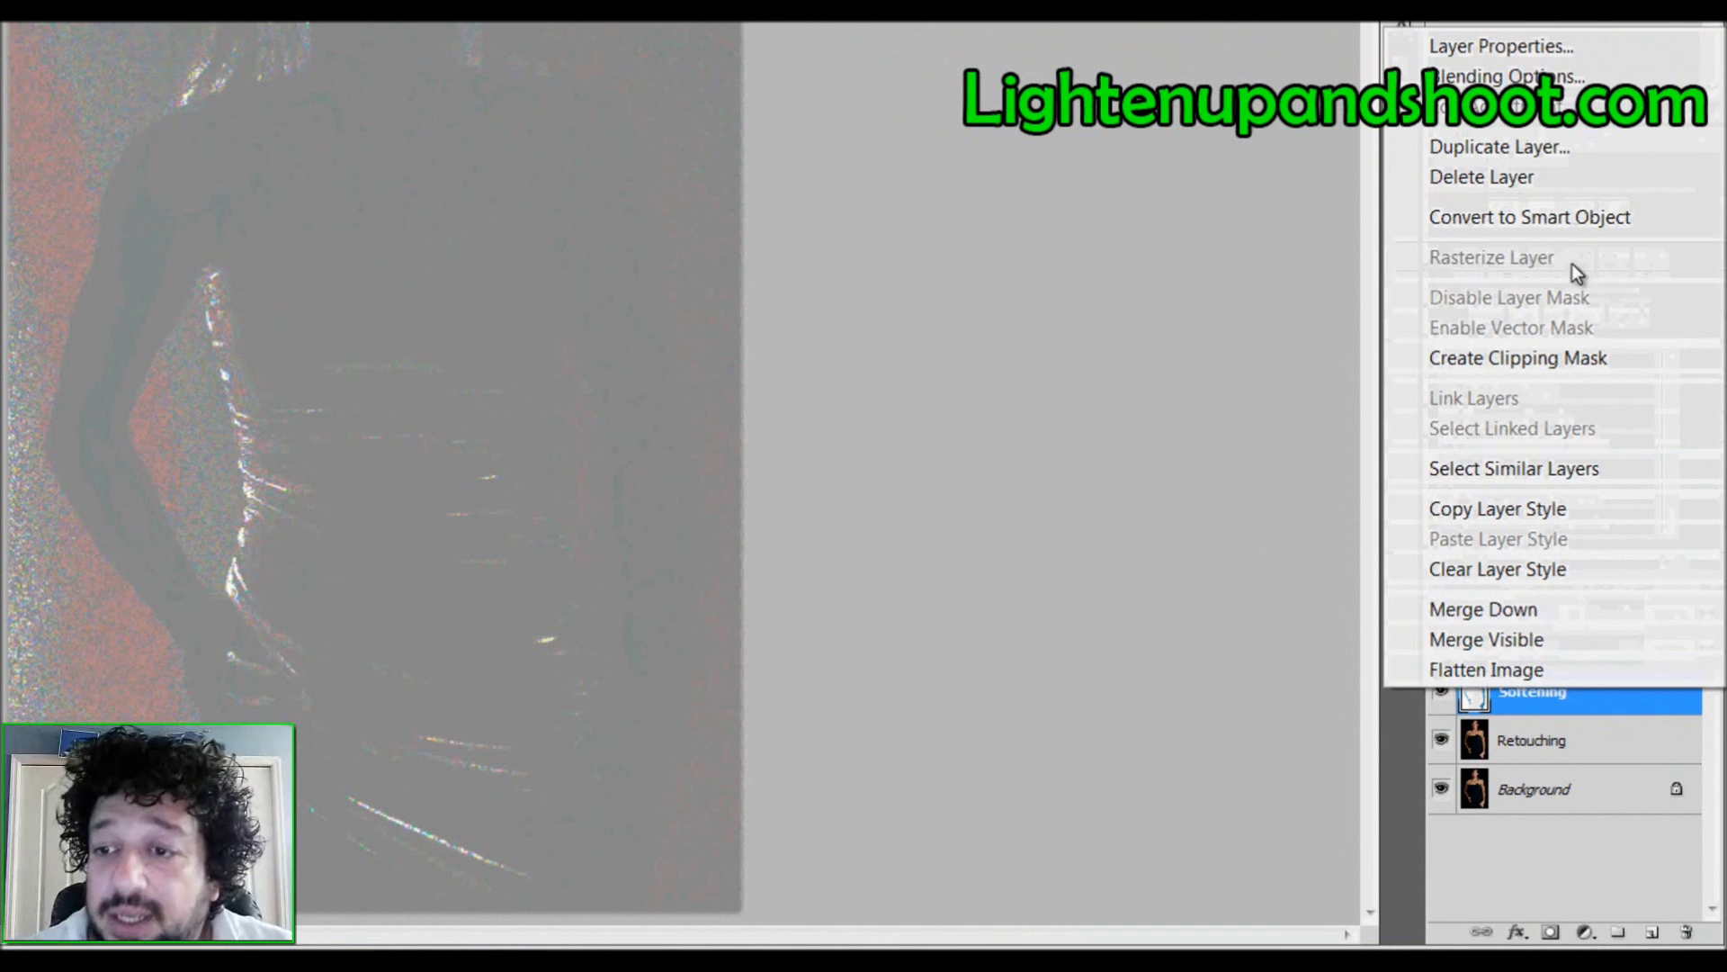
{"action": "left_click", "coordinate": [1589, 703]}
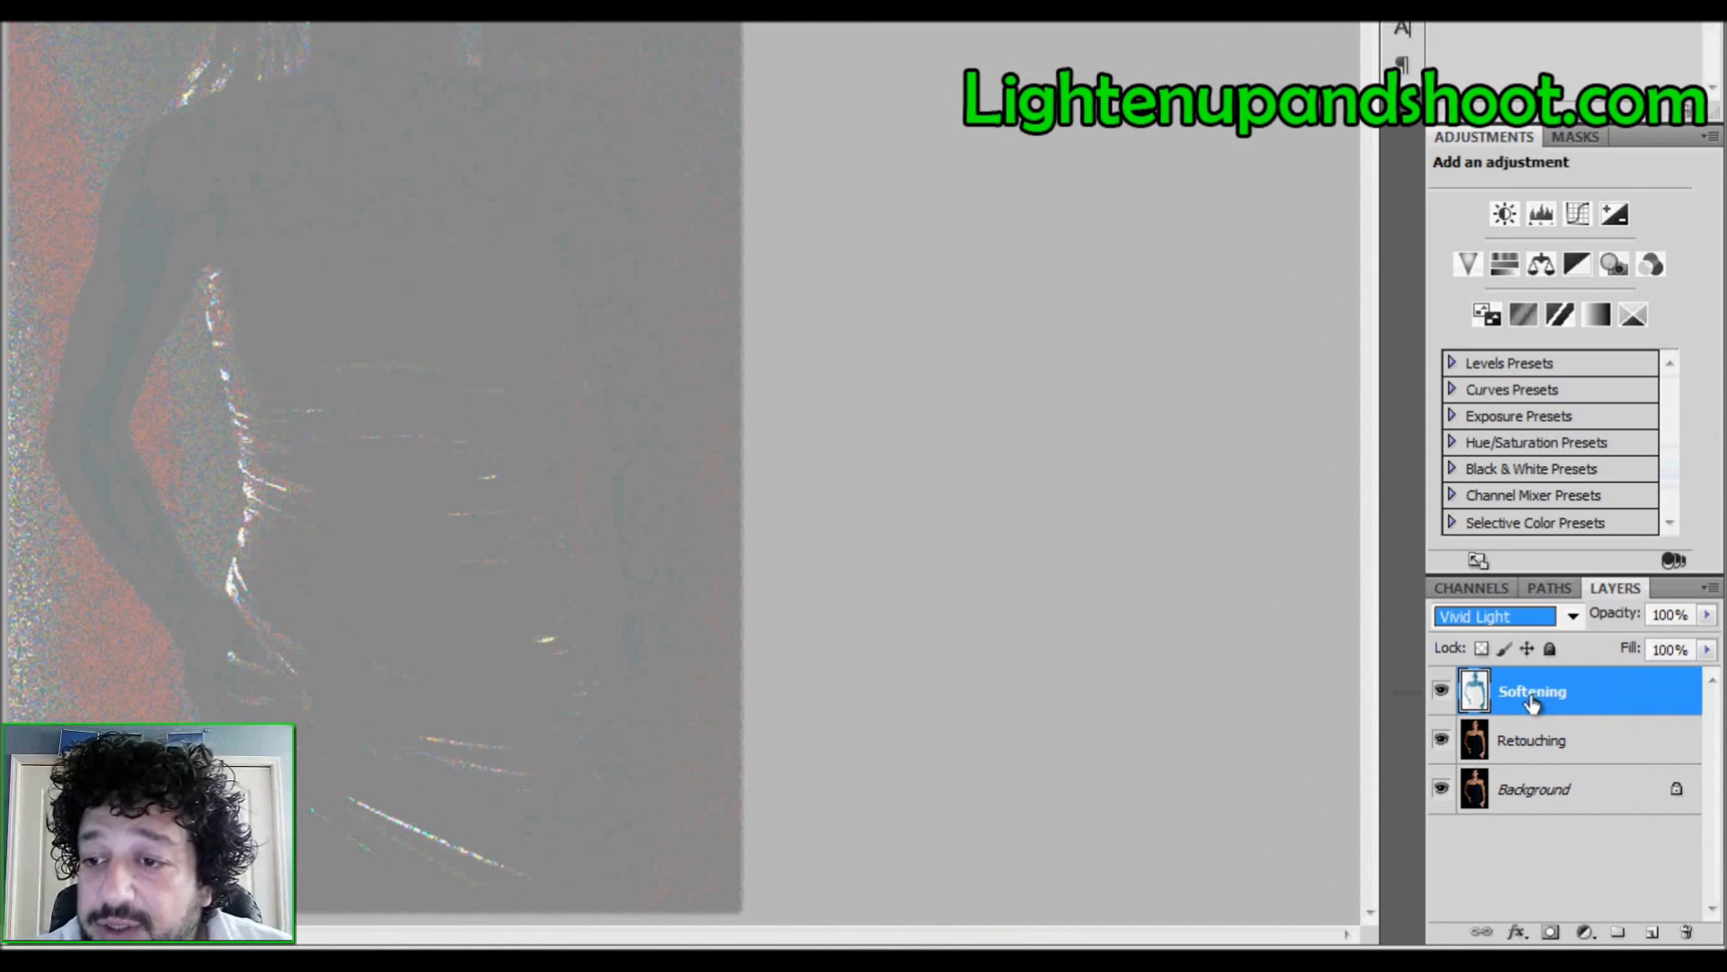
{"action": "right_click", "coordinate": [1596, 688]}
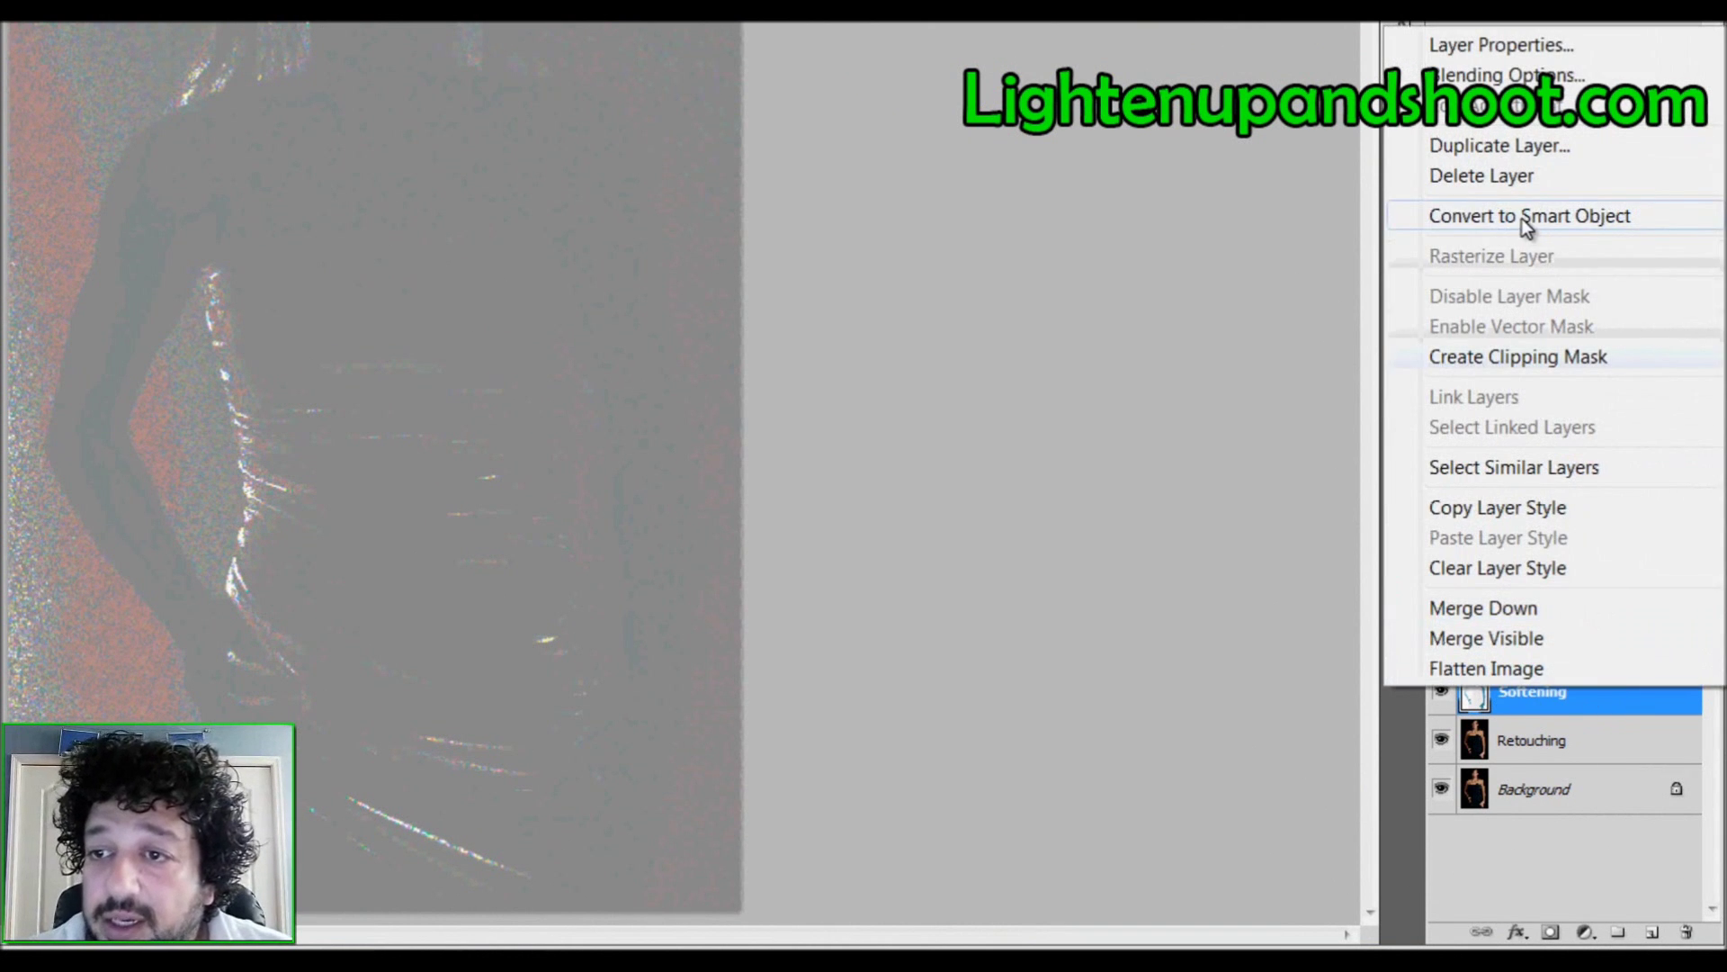
{"action": "left_click", "coordinate": [1521, 218]}
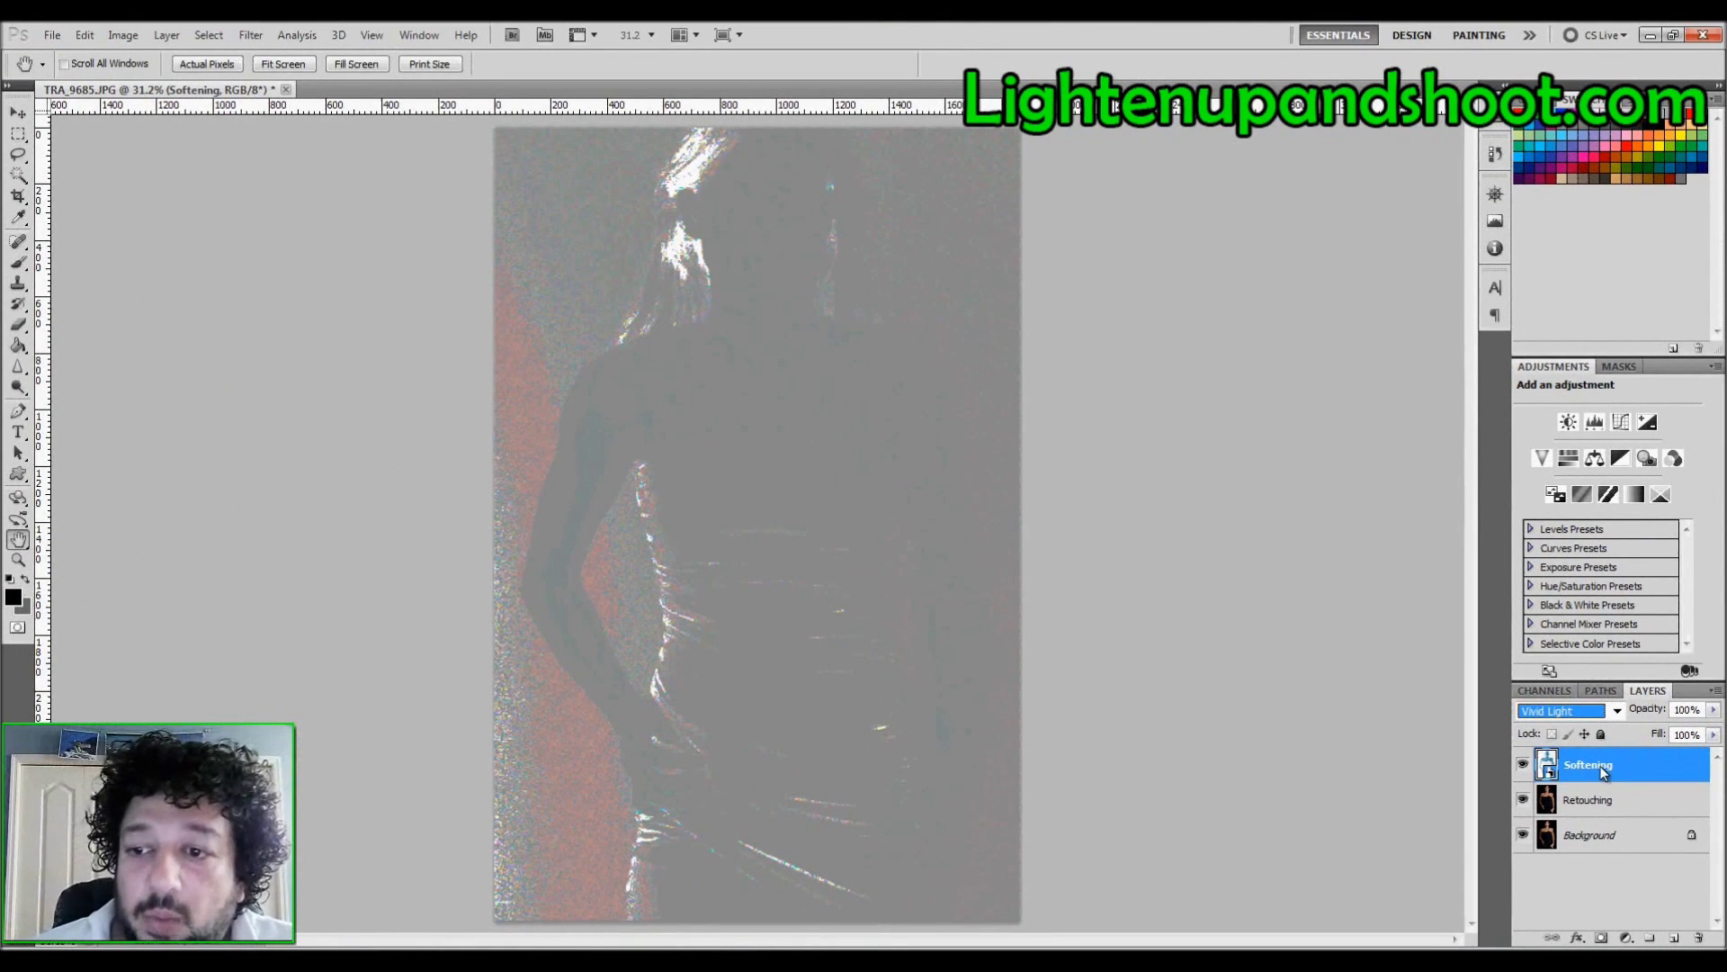
- Apply a Gaussian Blur smart filter with a radius of 3.1 pixels to the Softening layer, judging the preview on the face
{"action": "left_click", "coordinate": [251, 36]}
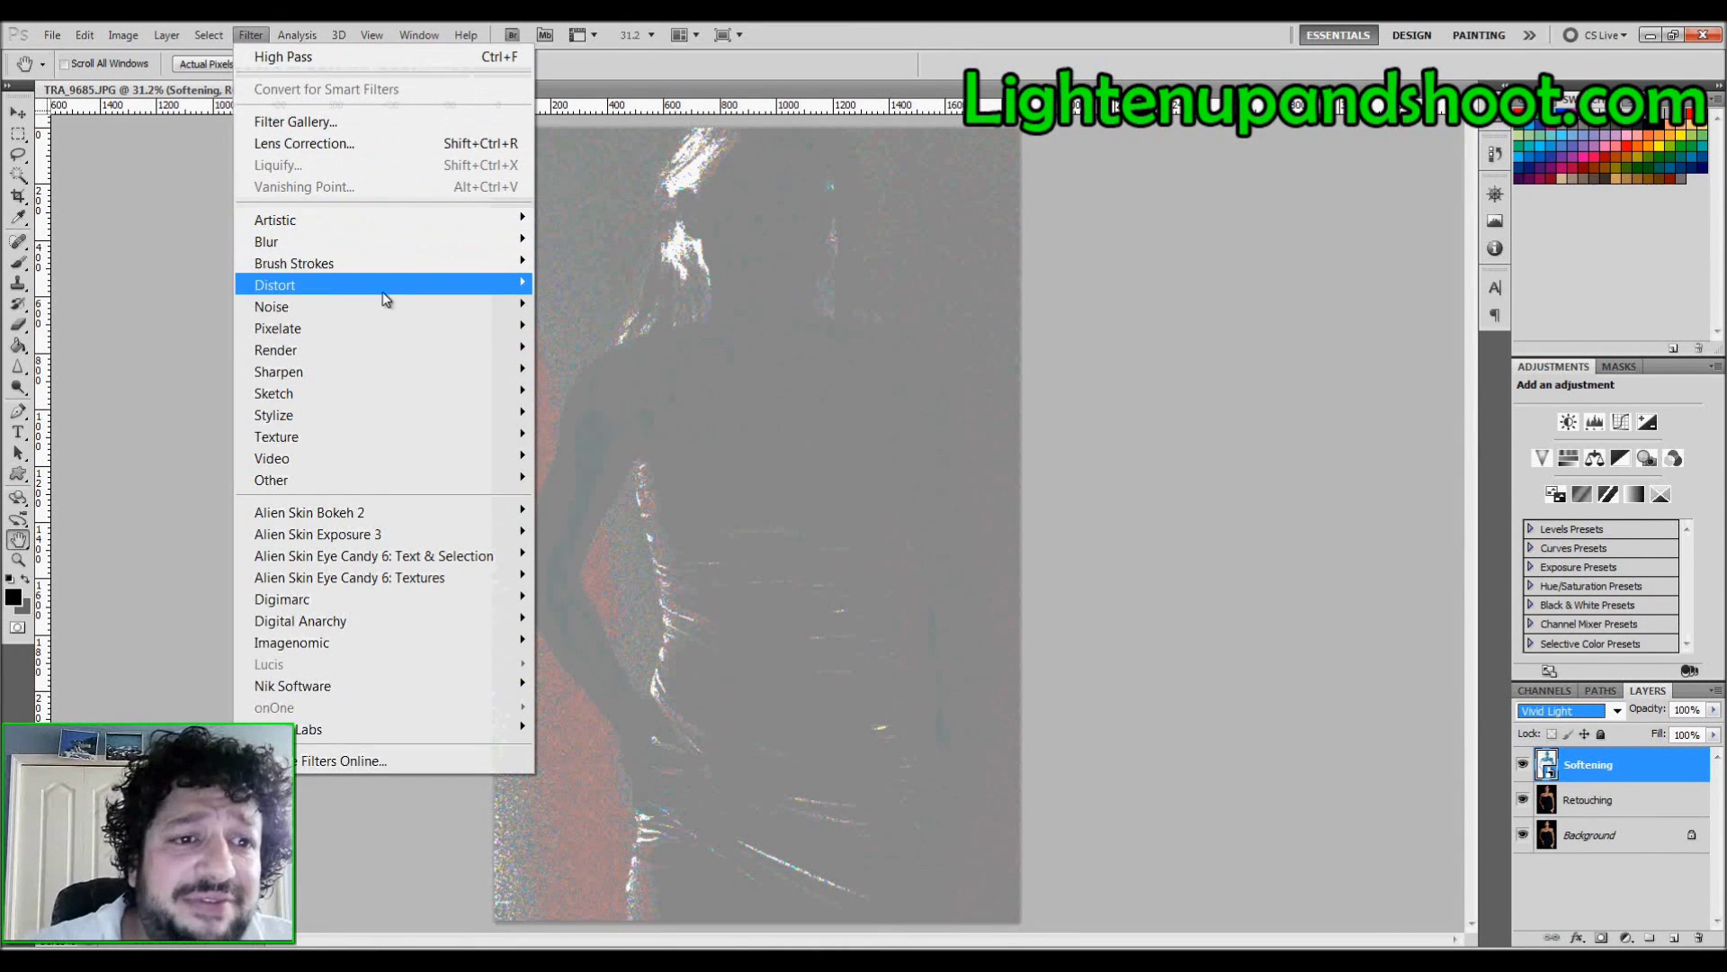
{"action": "mouse_move", "coordinate": [441, 257]}
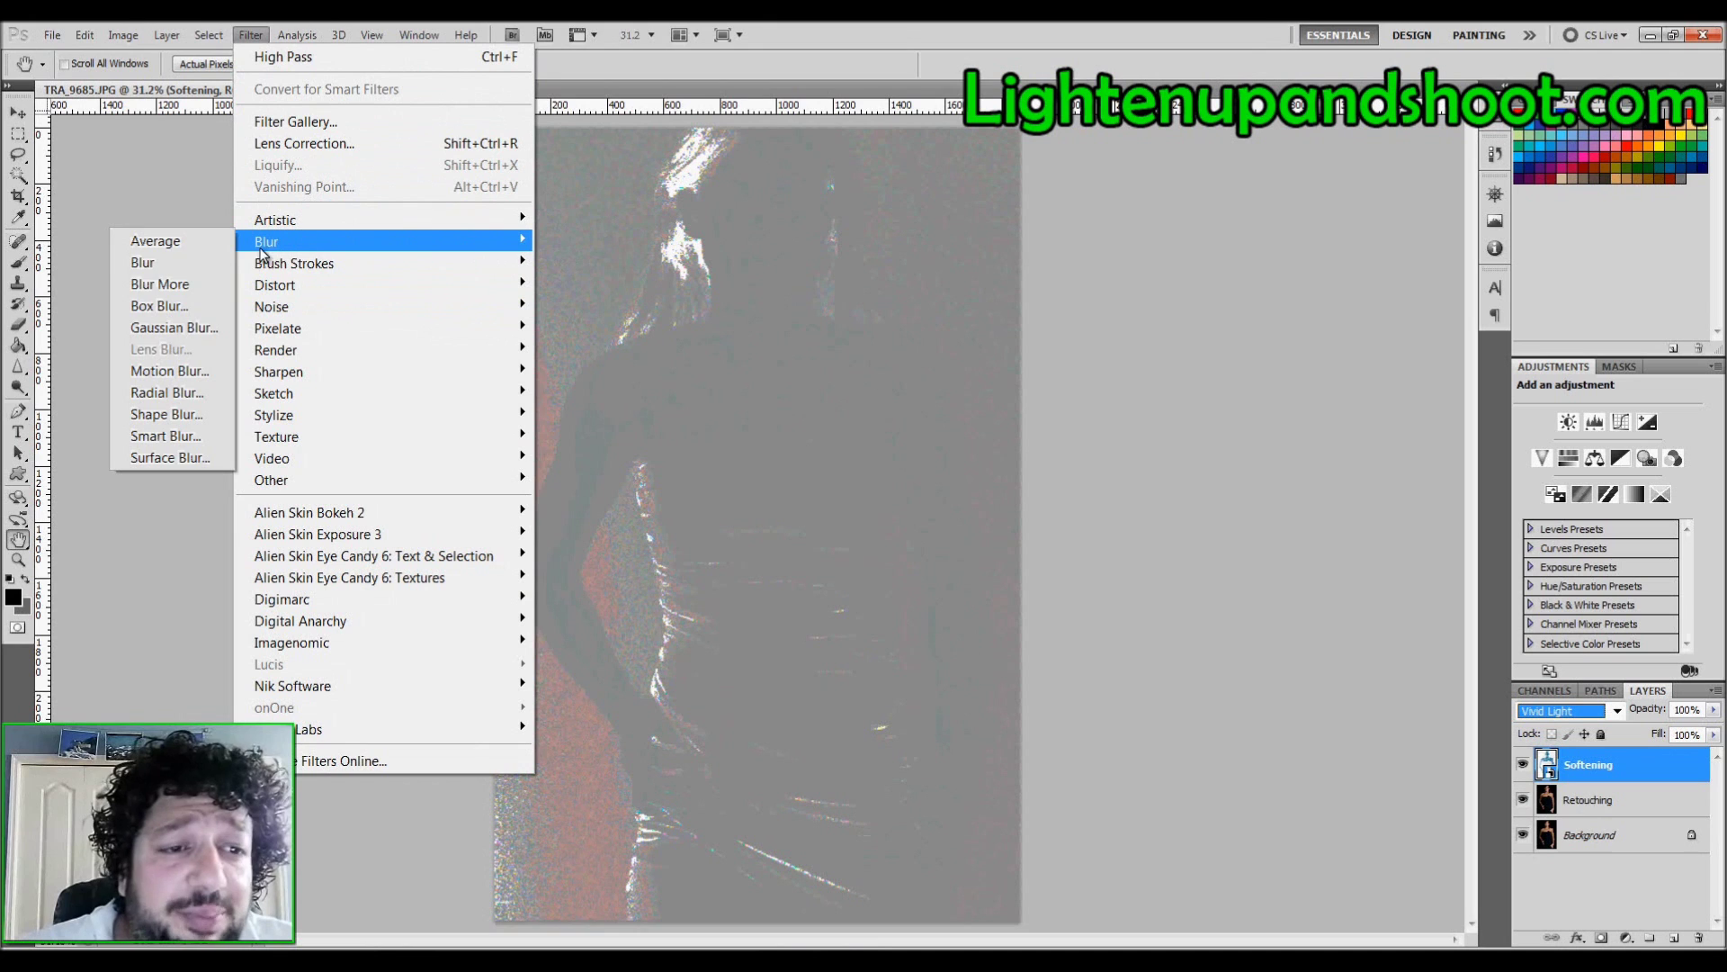
{"action": "left_click", "coordinate": [200, 329]}
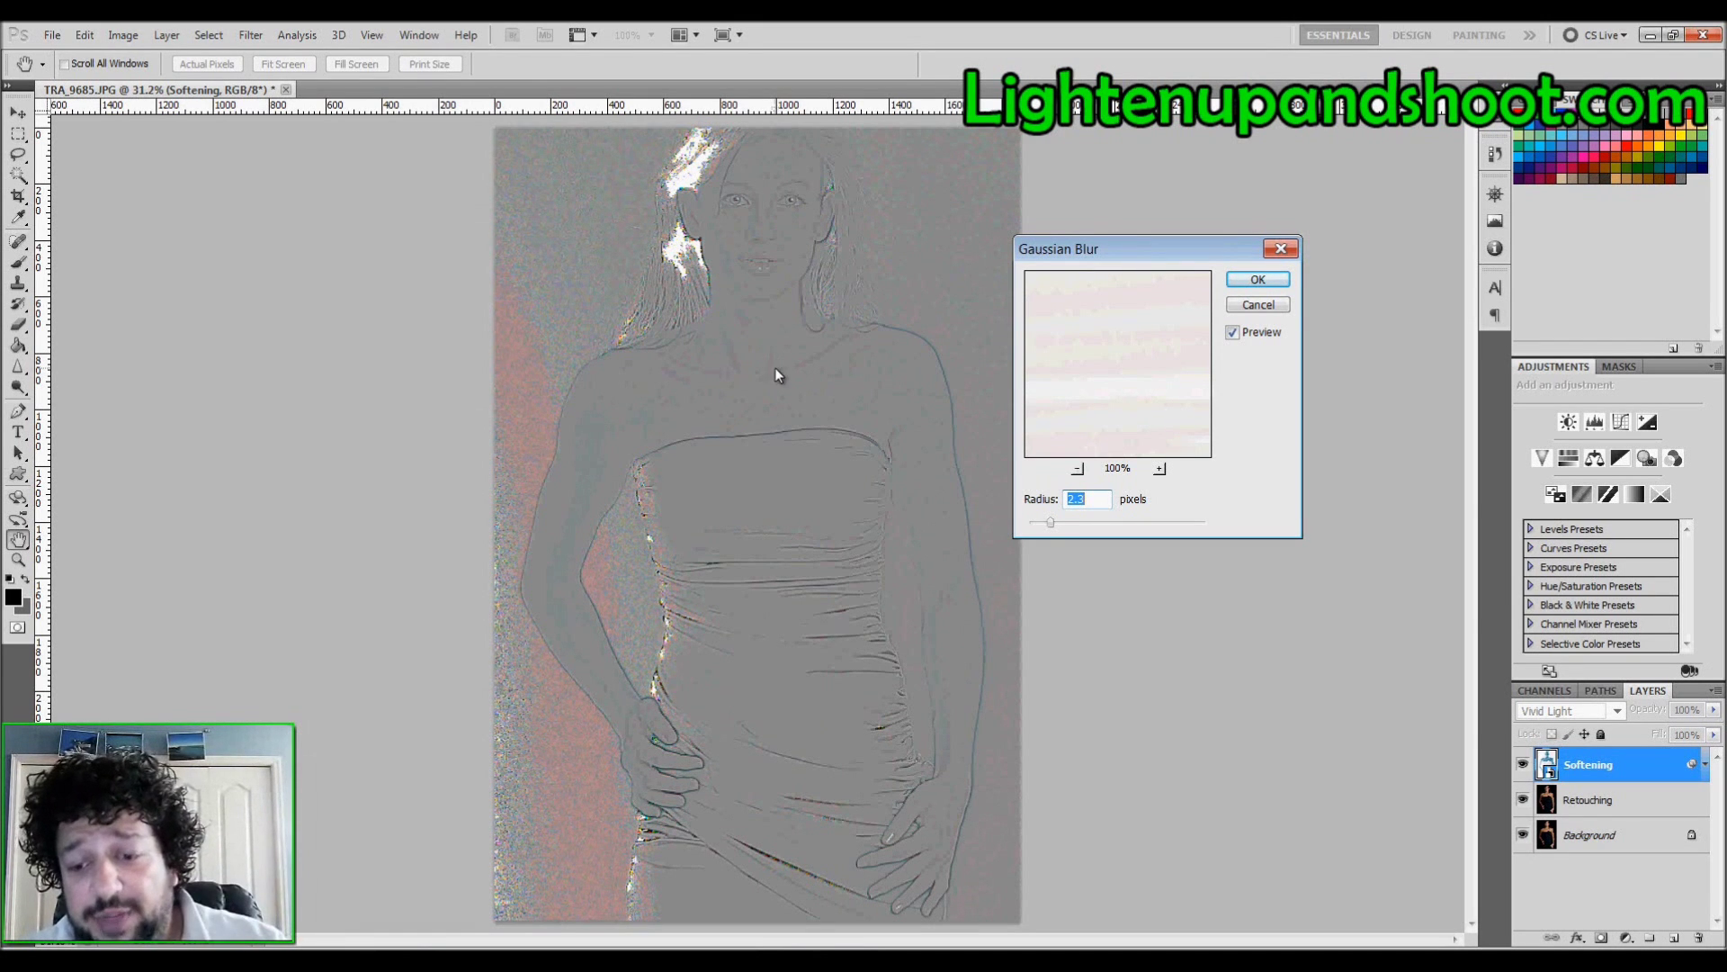
{"action": "left_click_drag", "start_coordinate": [1073, 263], "coordinate": [1039, 282]}
{"action": "key", "text": "ctrl+plus"}
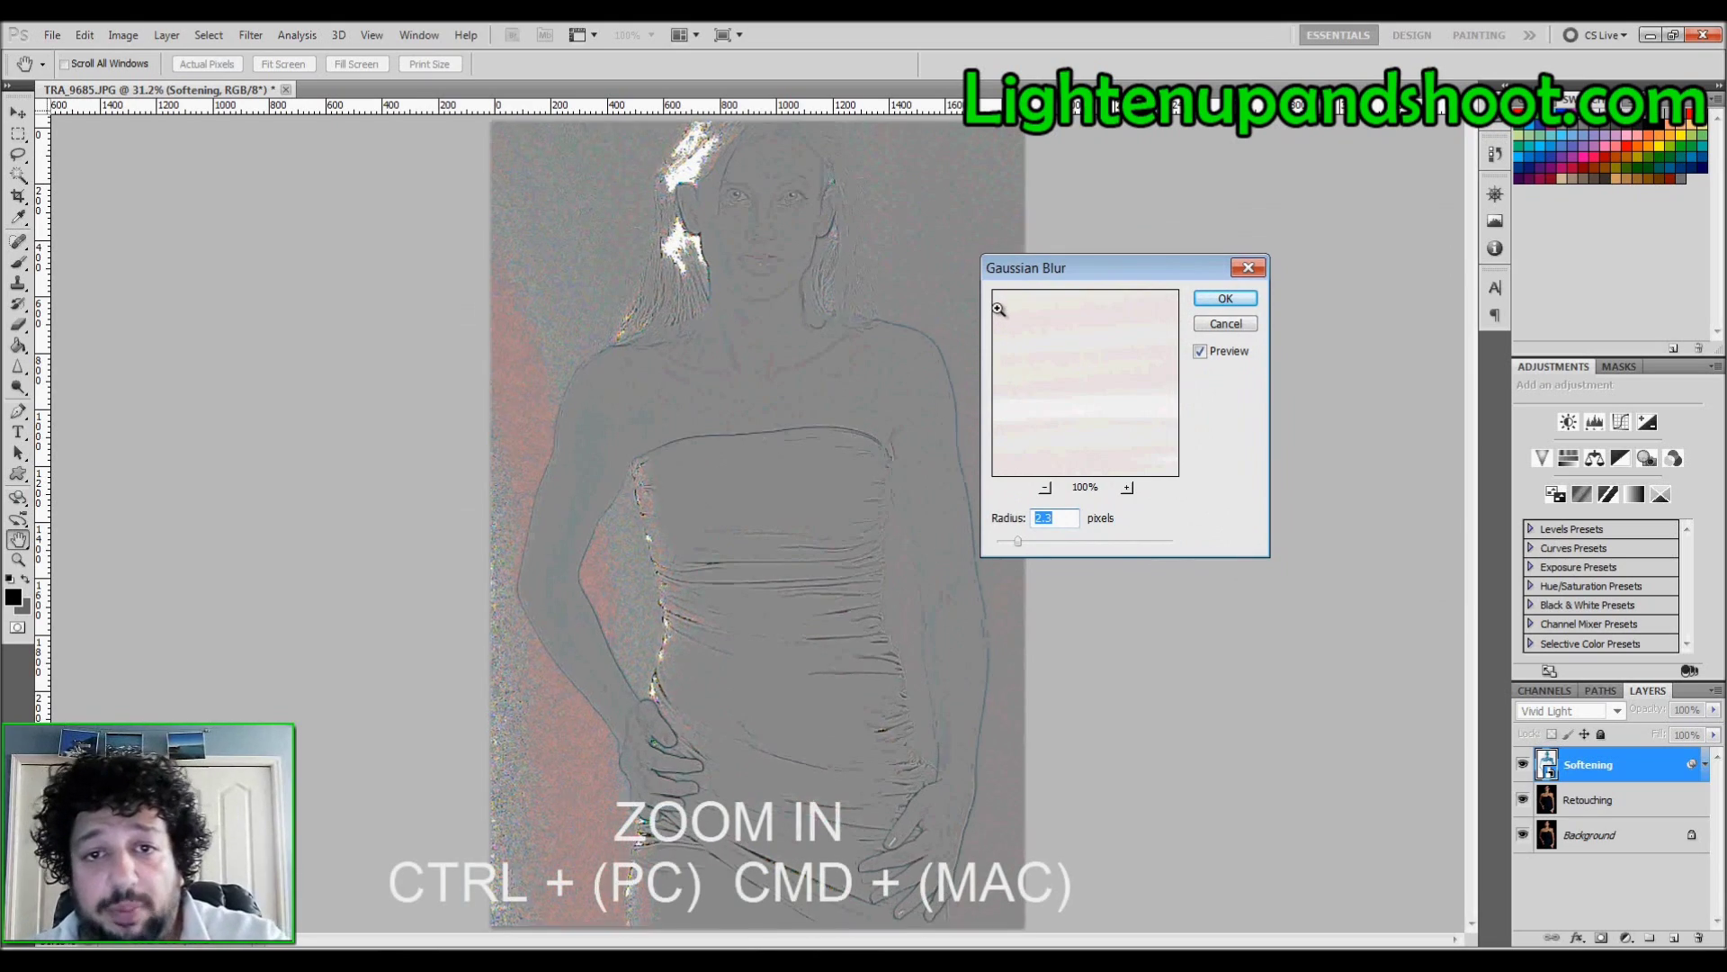
{"action": "key", "text": "ctrl+plus"}
{"action": "key", "text": "ctrl+plus"}
{"action": "key", "text": "ctrl+plus"}
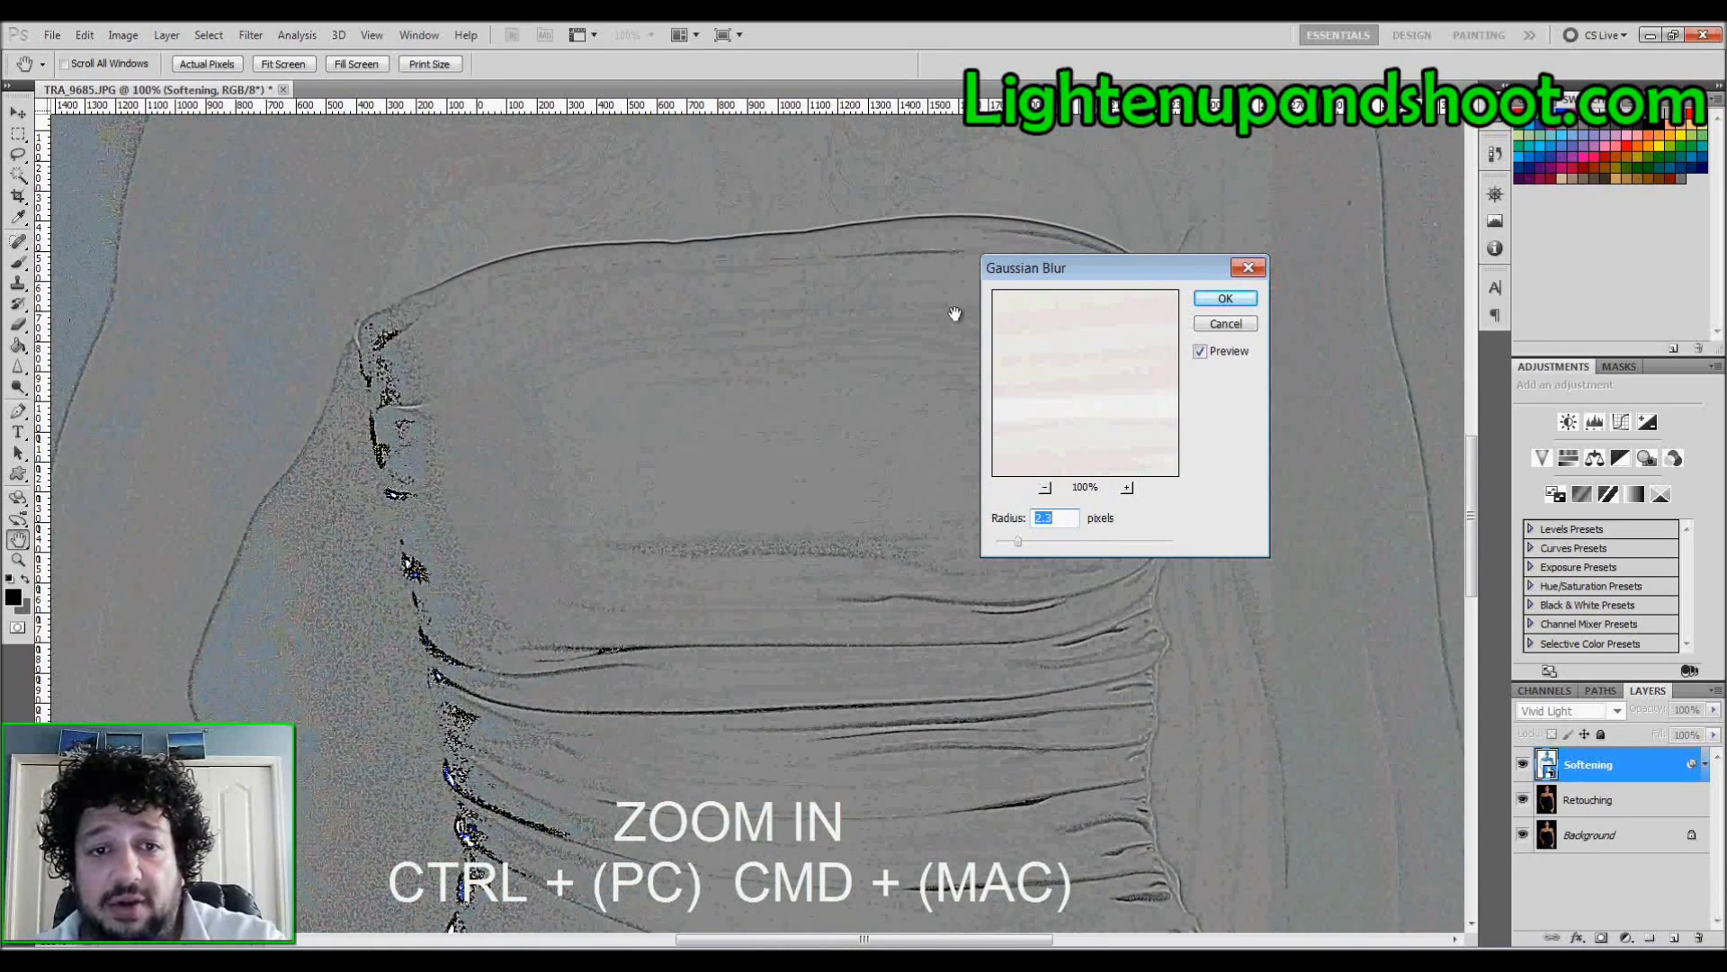
{"action": "scroll", "coordinate": [741, 382], "scroll_direction": "up", "scroll_amount": 10}
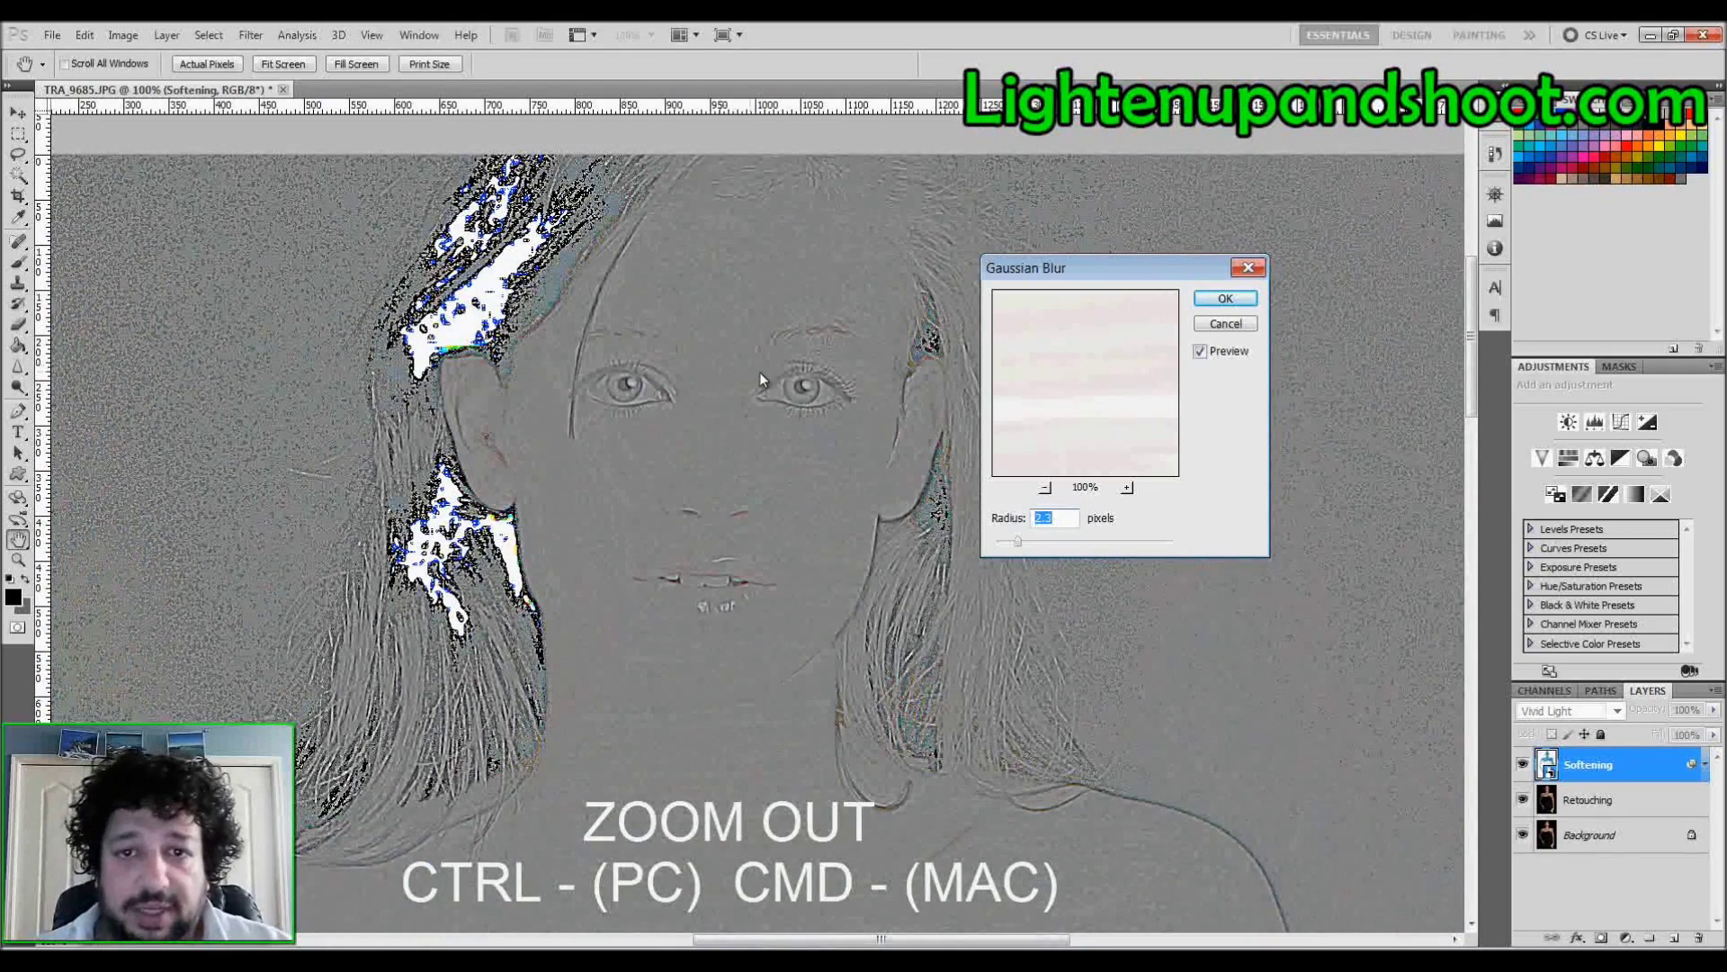
{"action": "left_click_drag", "start_coordinate": [1020, 544], "coordinate": [1027, 540]}
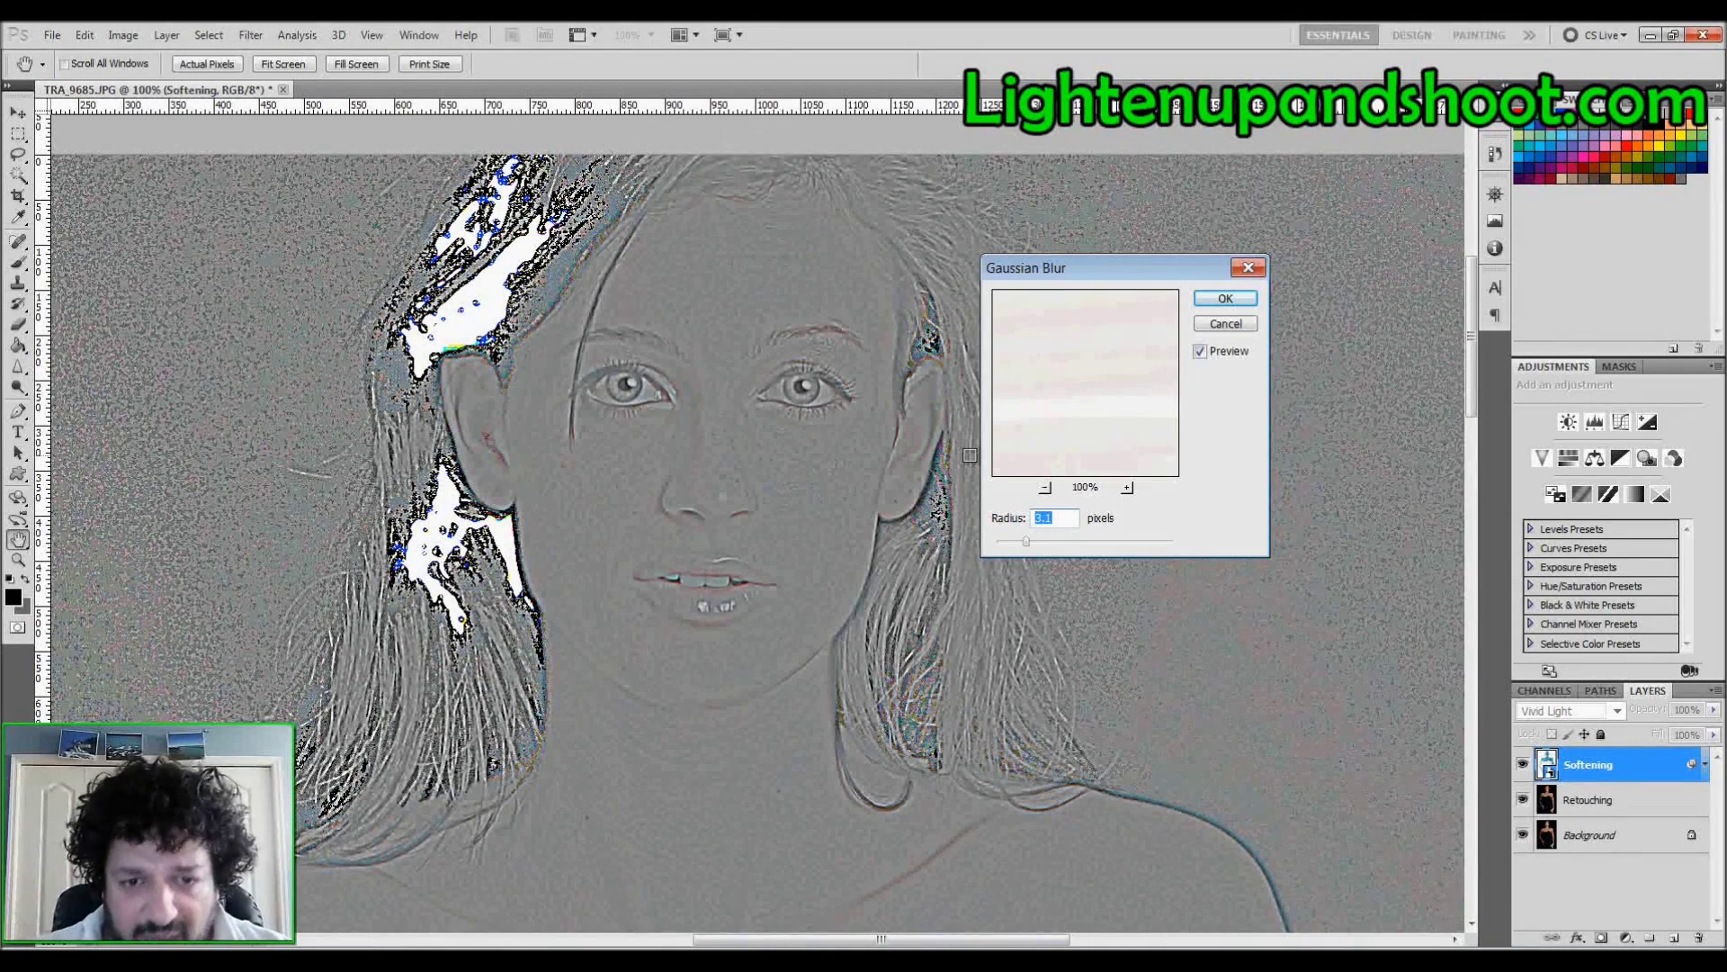
{"action": "left_click", "coordinate": [1224, 298]}
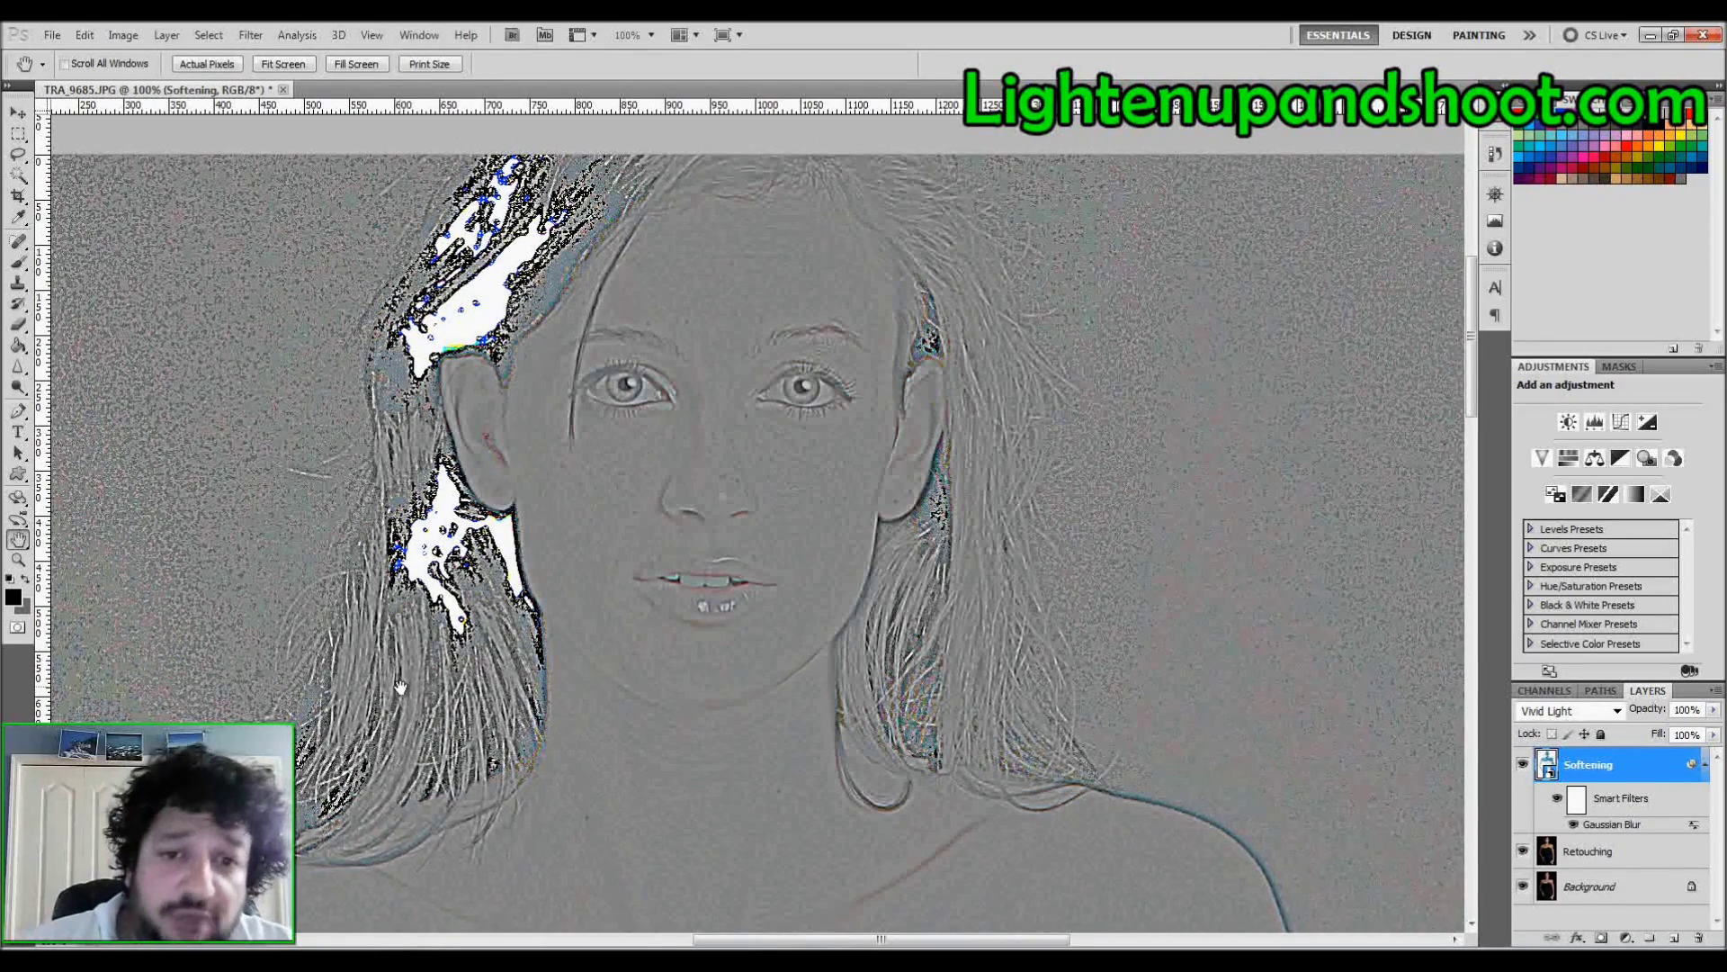
- Add a High Pass smart filter with a radius of 6.5 pixels to the Softening layer, comparing smaller and larger radii on the face
{"action": "left_click", "coordinate": [250, 35]}
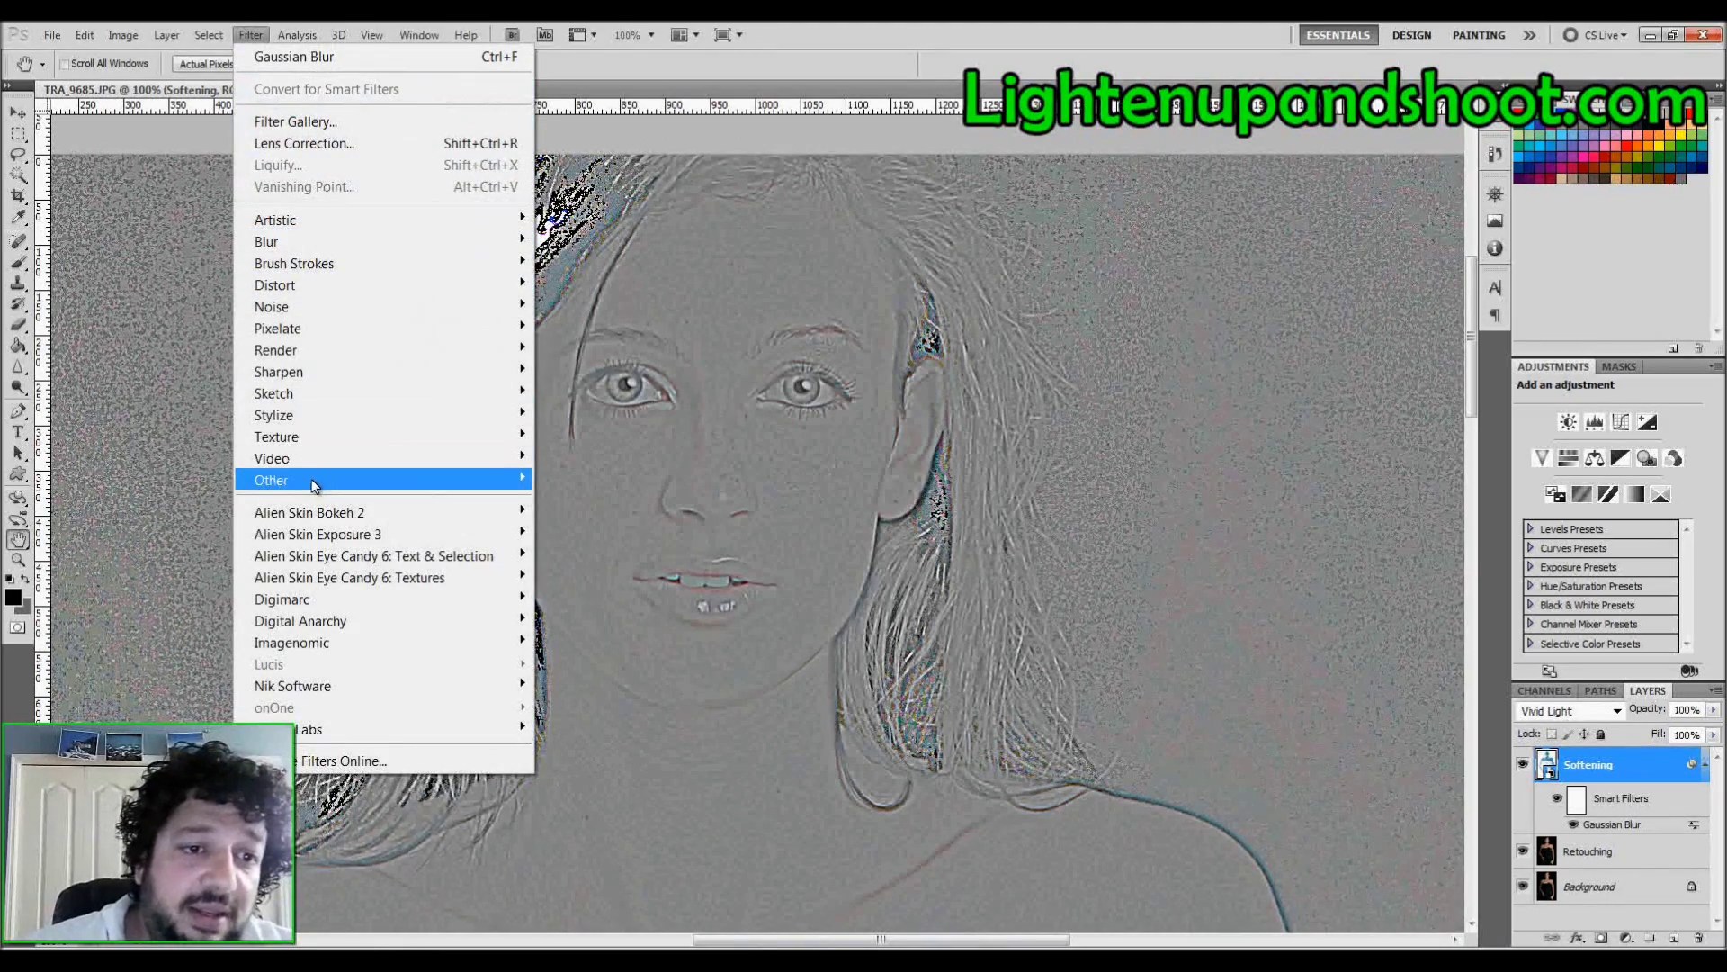
{"action": "mouse_move", "coordinate": [306, 479]}
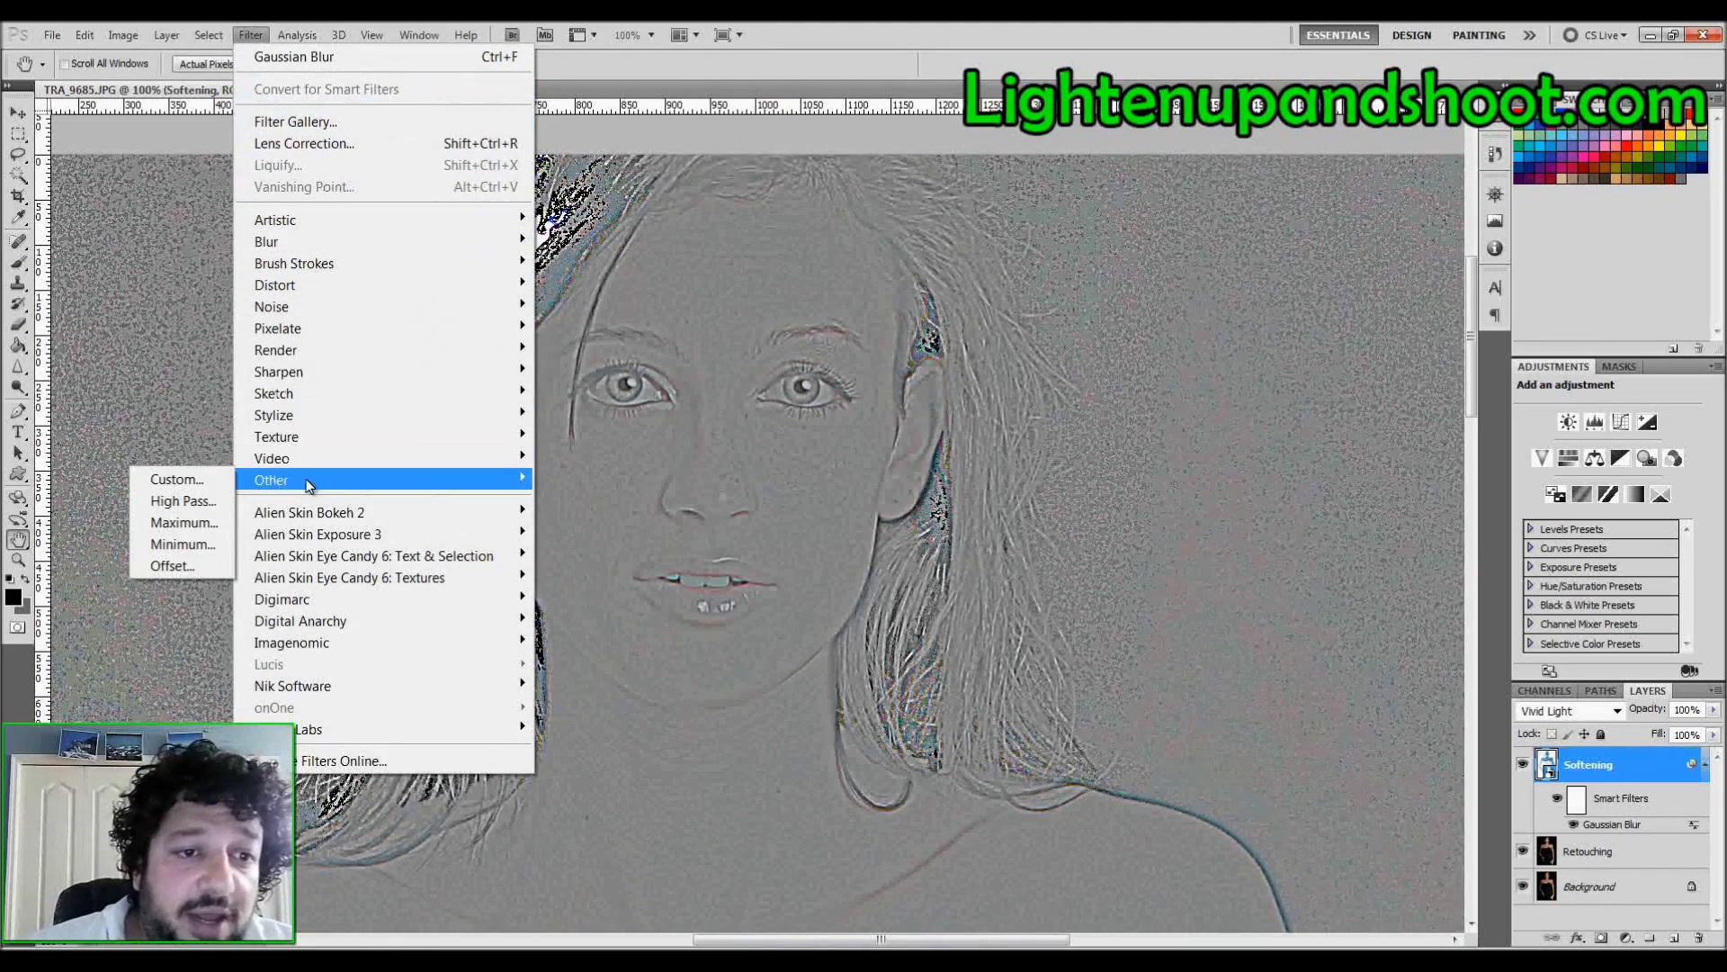
{"action": "left_click", "coordinate": [195, 507]}
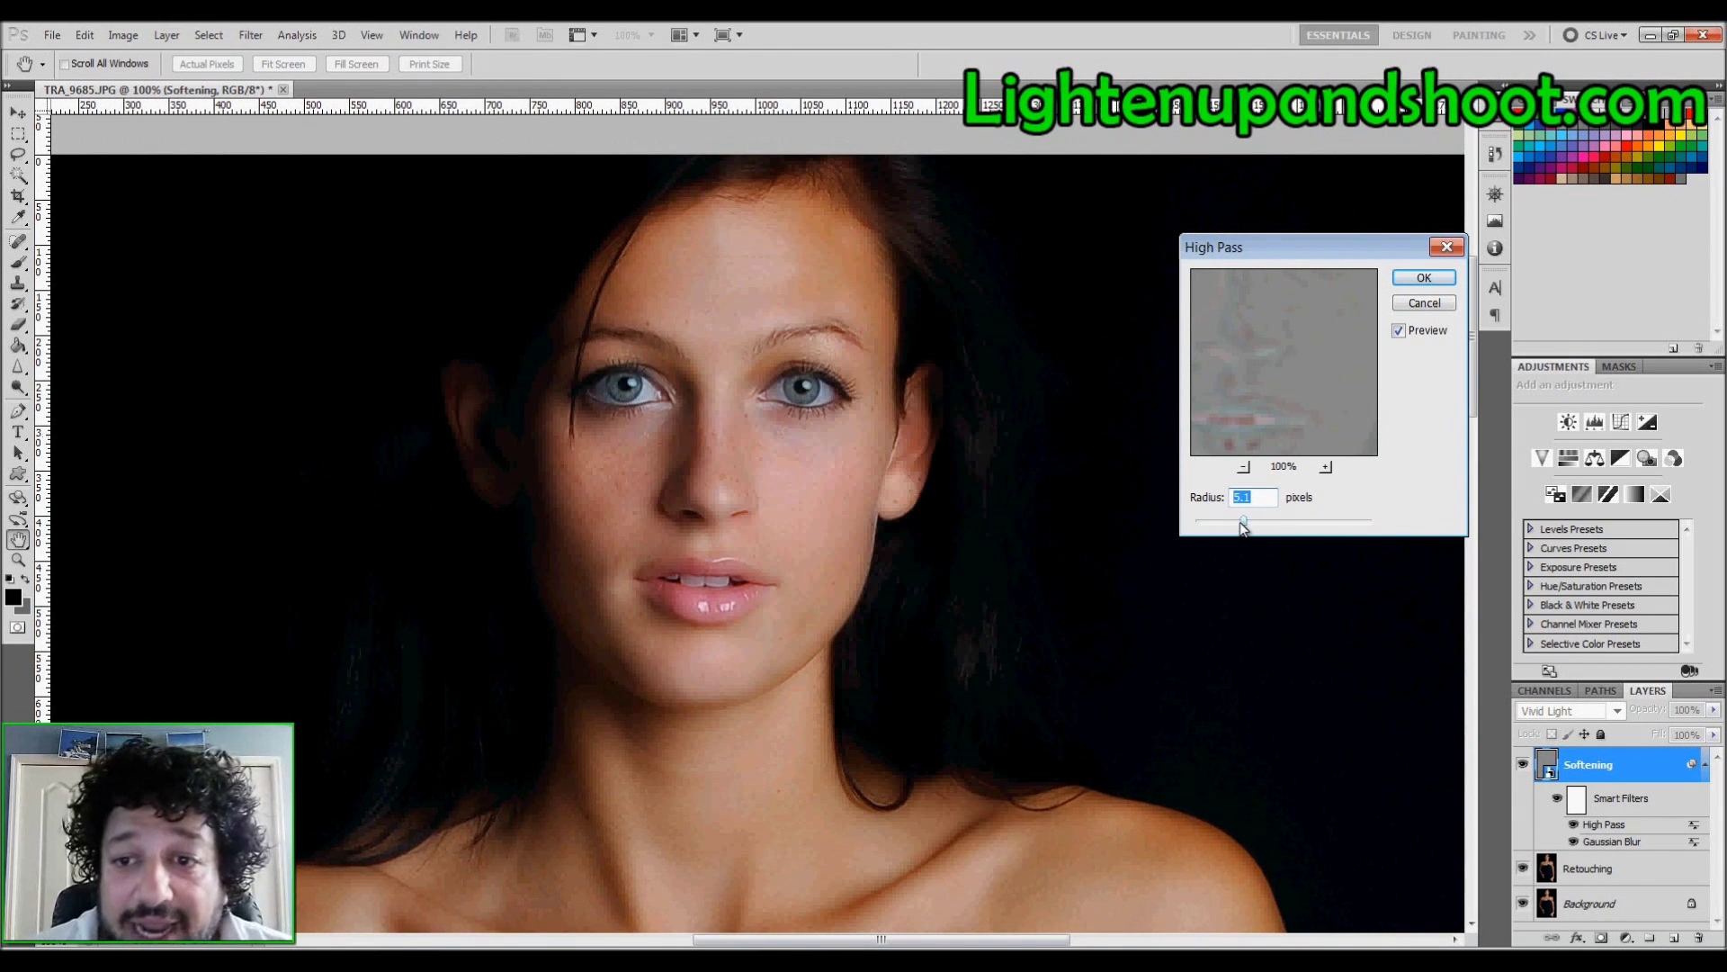
{"action": "mouse_move", "coordinate": [1251, 520]}
{"action": "left_mouse_down"}
{"action": "mouse_move", "coordinate": [1311, 524]}
{"action": "mouse_move", "coordinate": [1245, 521]}
{"action": "left_mouse_up"}
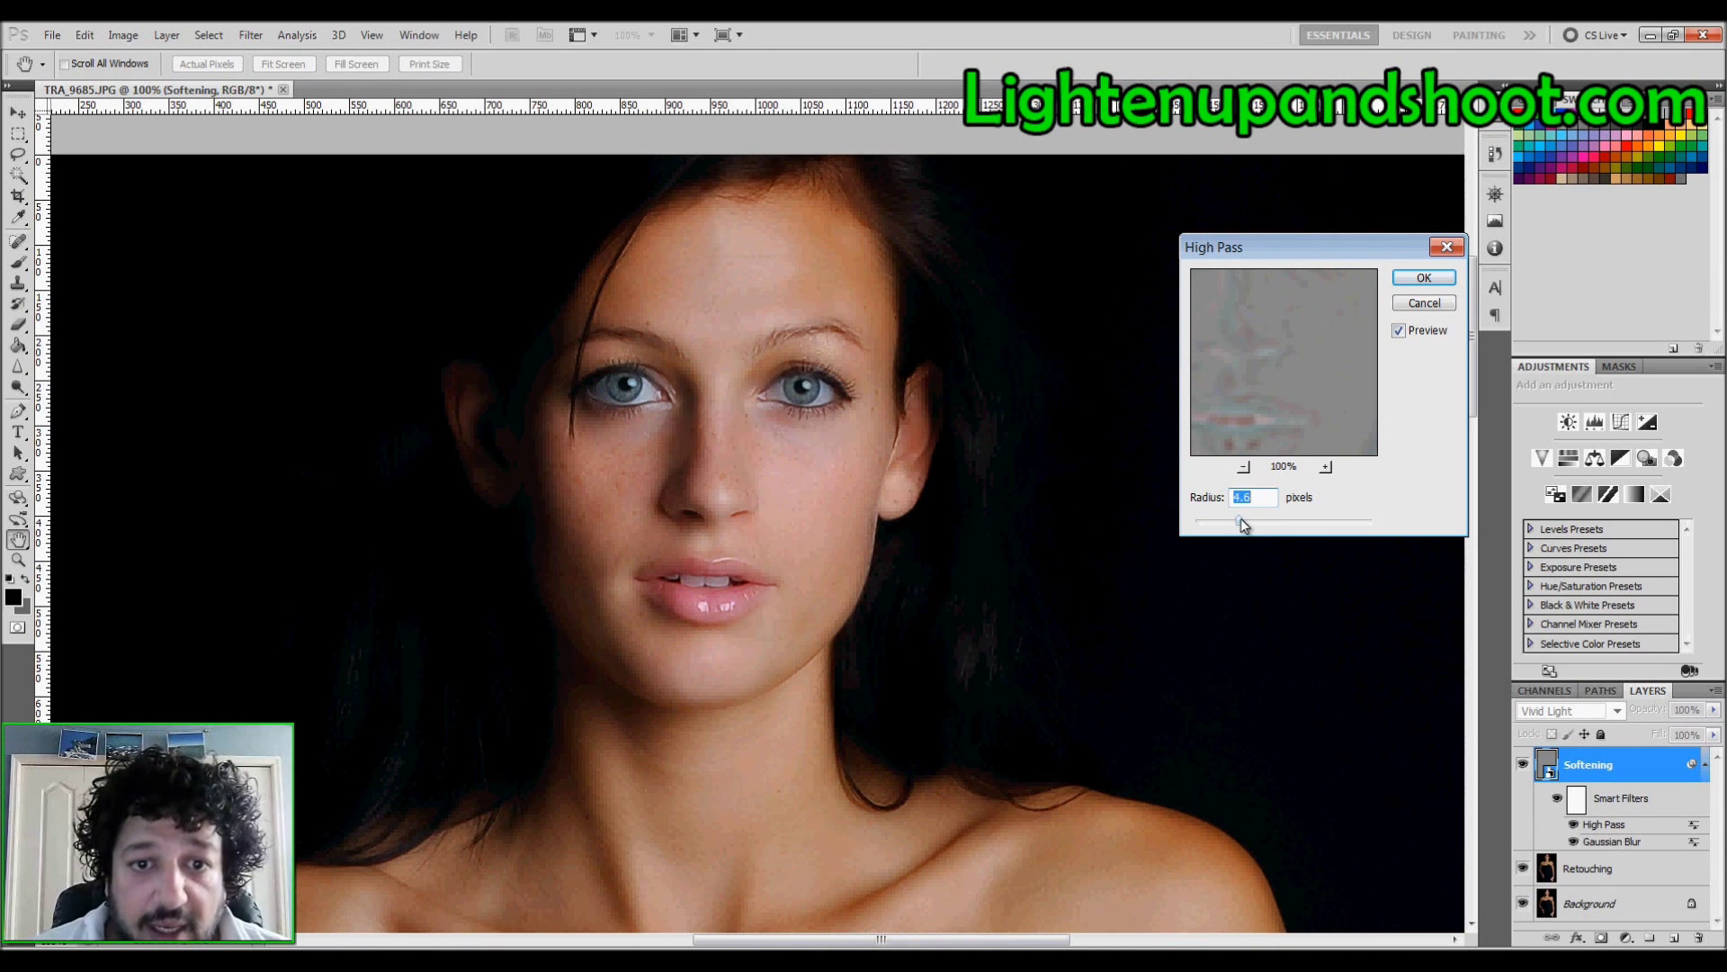
{"action": "left_click_drag", "start_coordinate": [1242, 520], "coordinate": [1253, 521]}
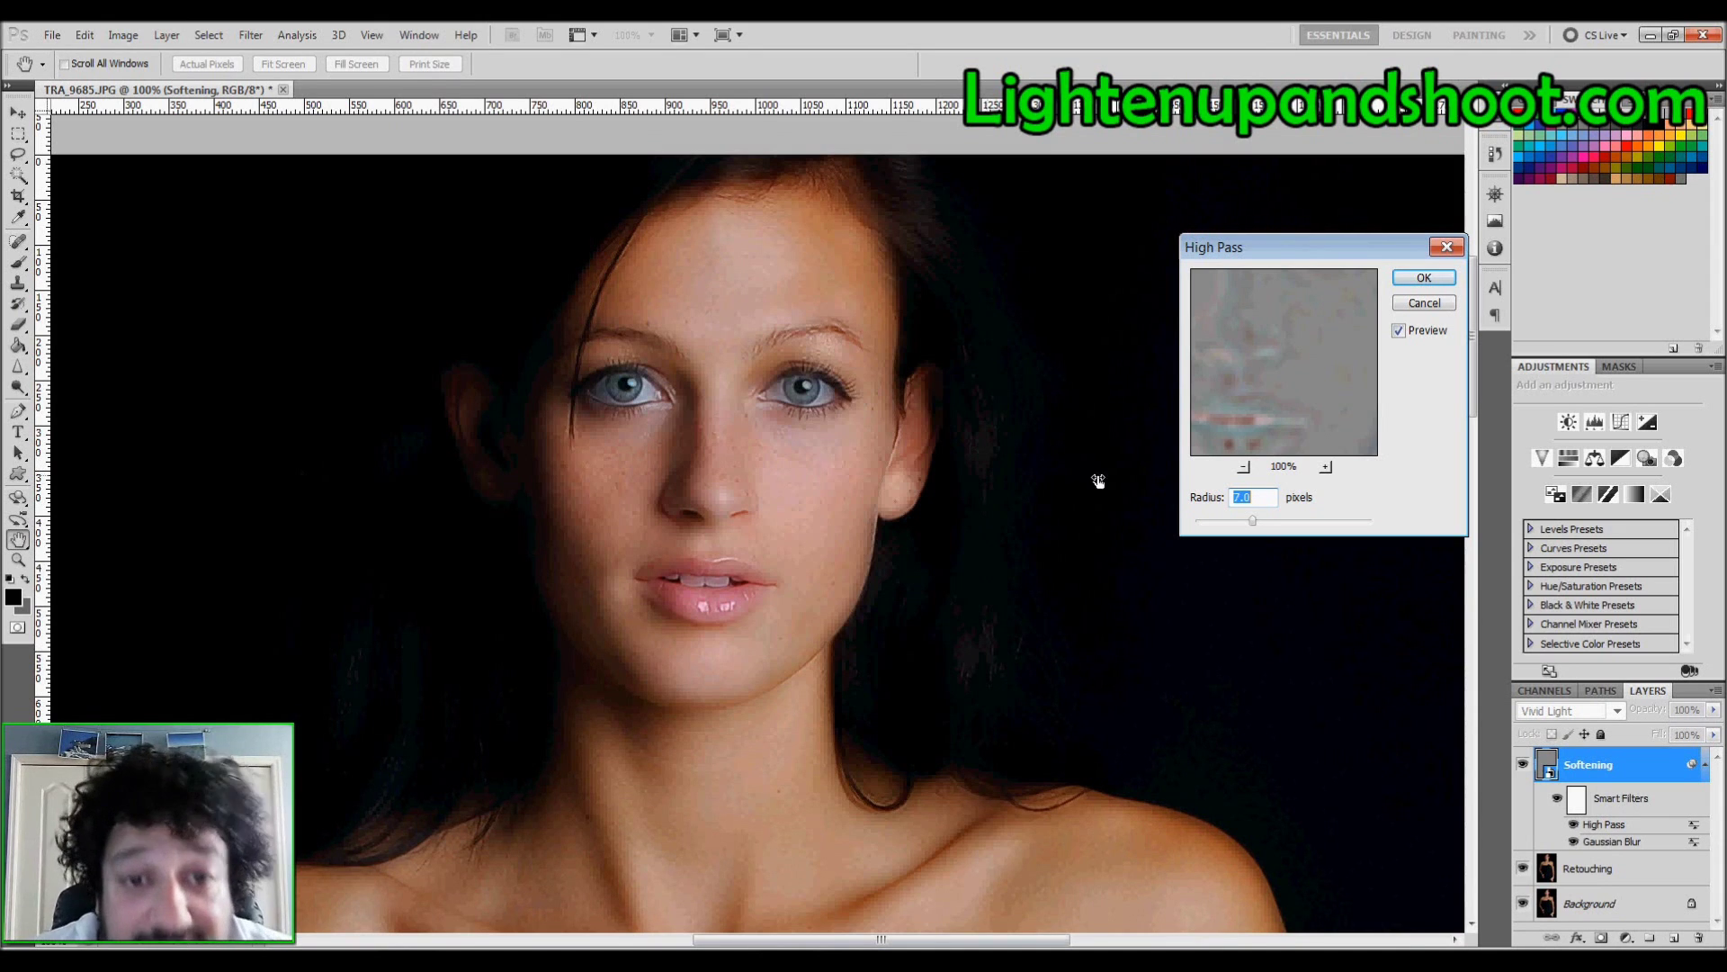
{"action": "left_click_drag", "start_coordinate": [1252, 522], "coordinate": [1242, 533]}
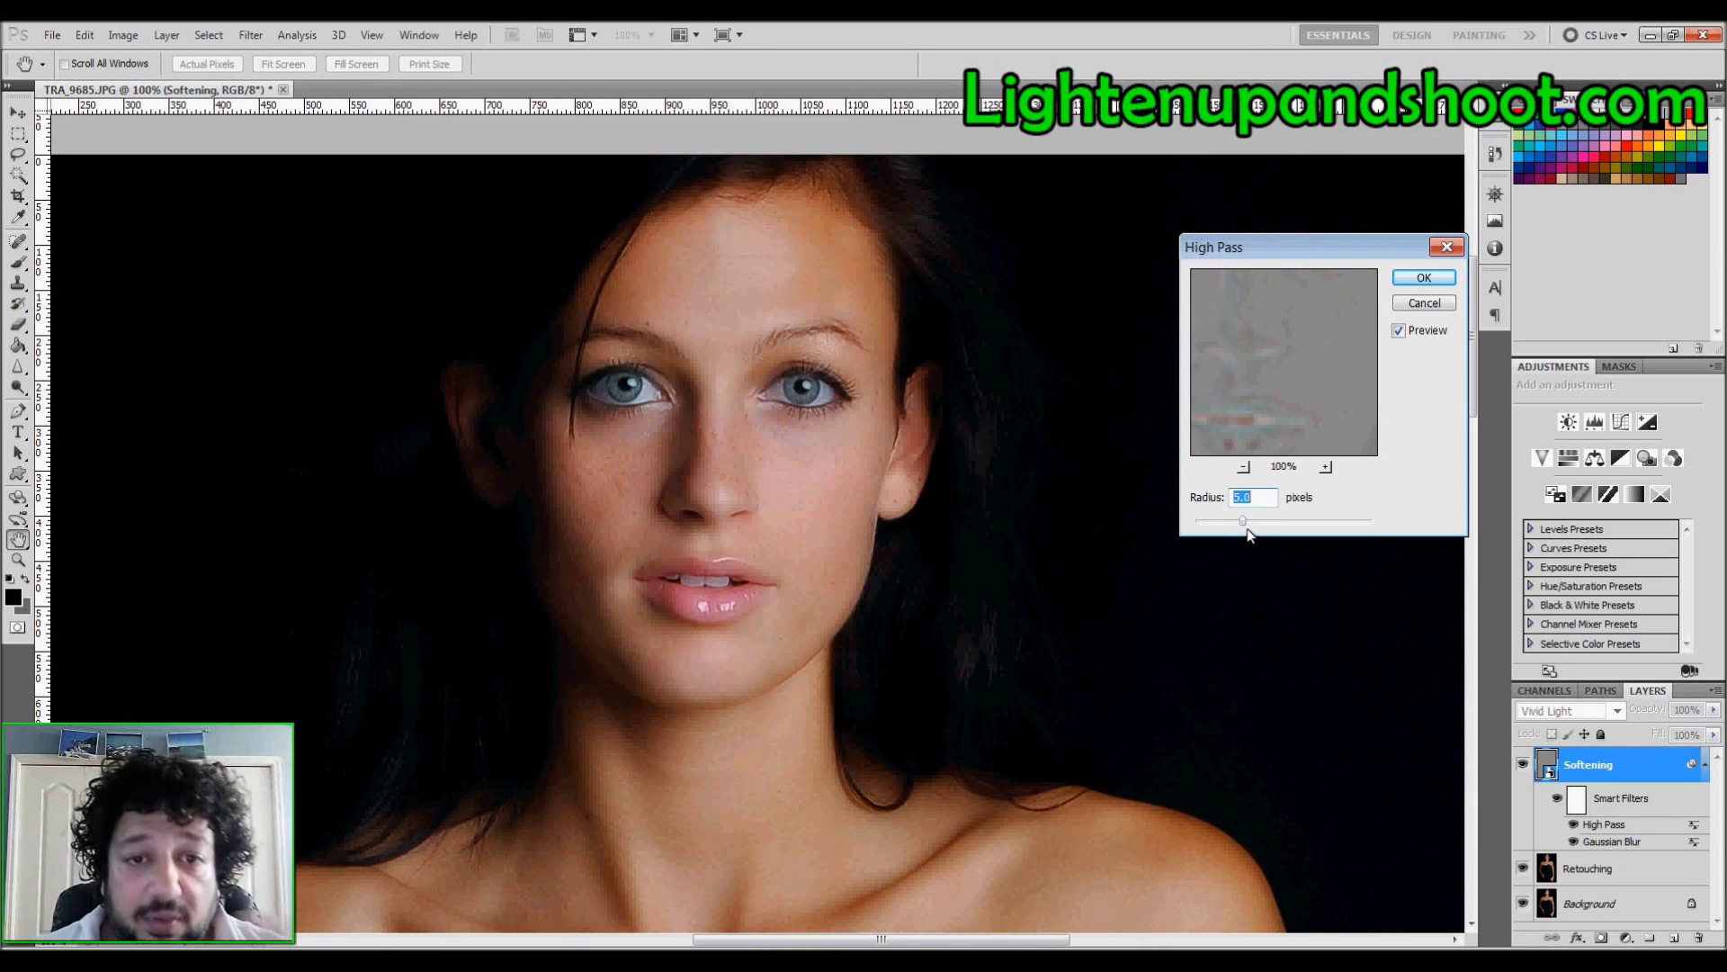
{"action": "left_click_drag", "start_coordinate": [1249, 520], "coordinate": [1250, 520]}
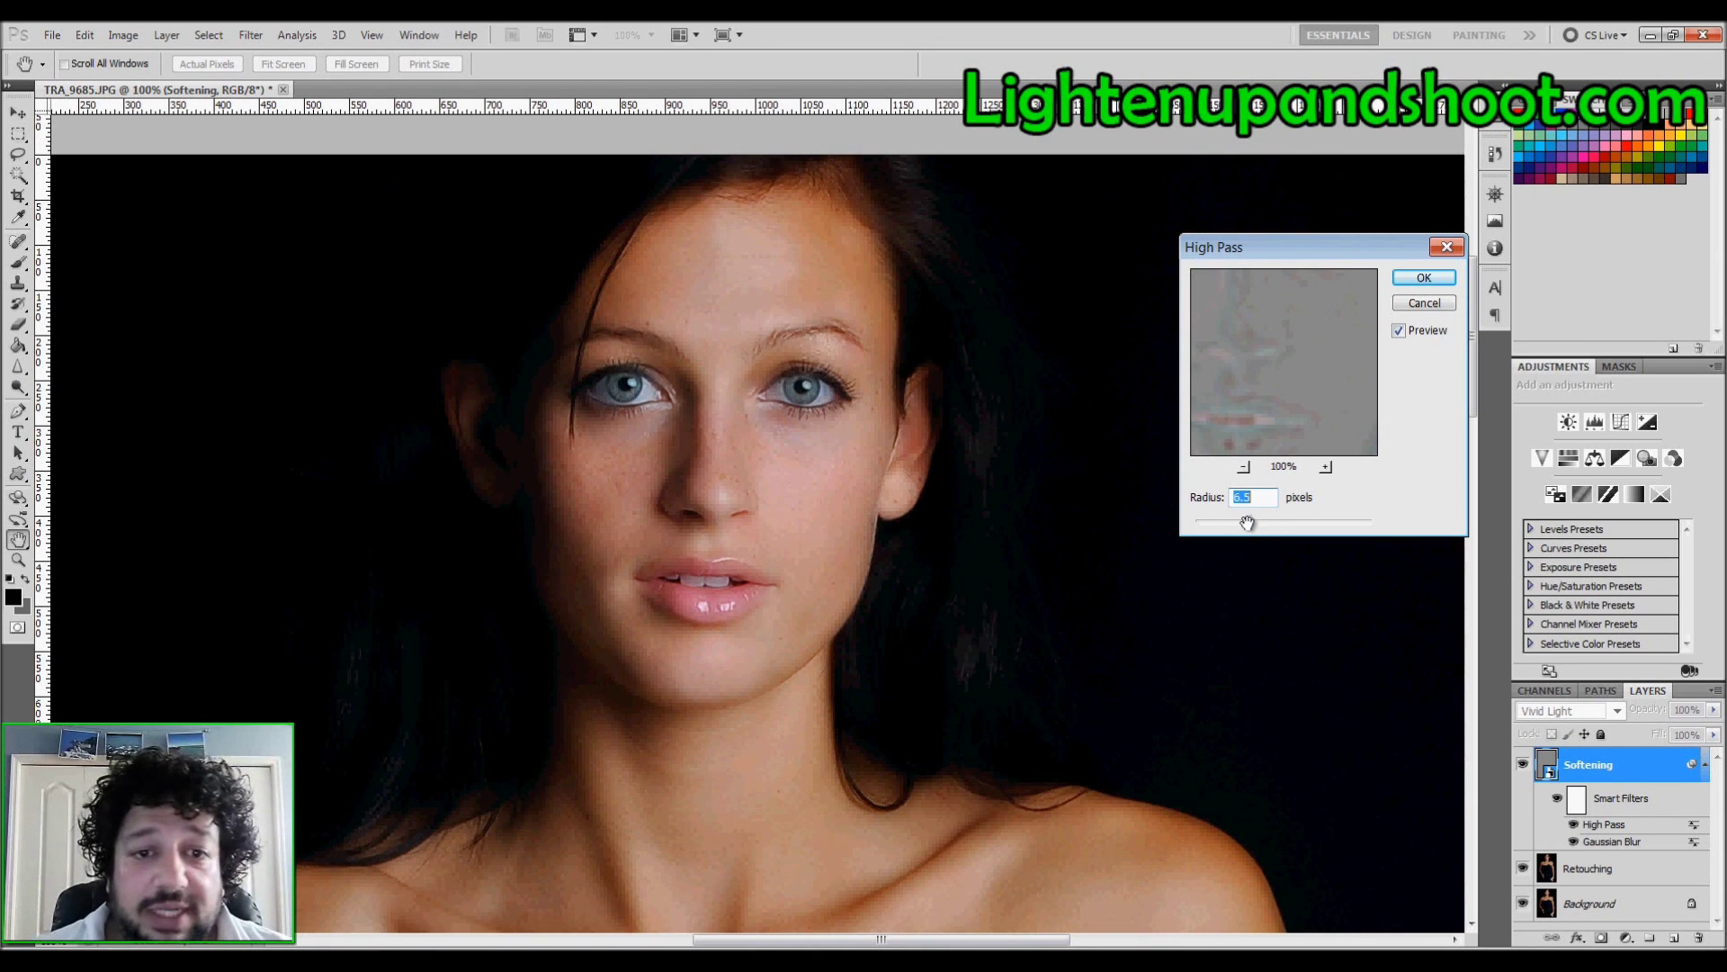
{"action": "left_click", "coordinate": [1418, 279]}
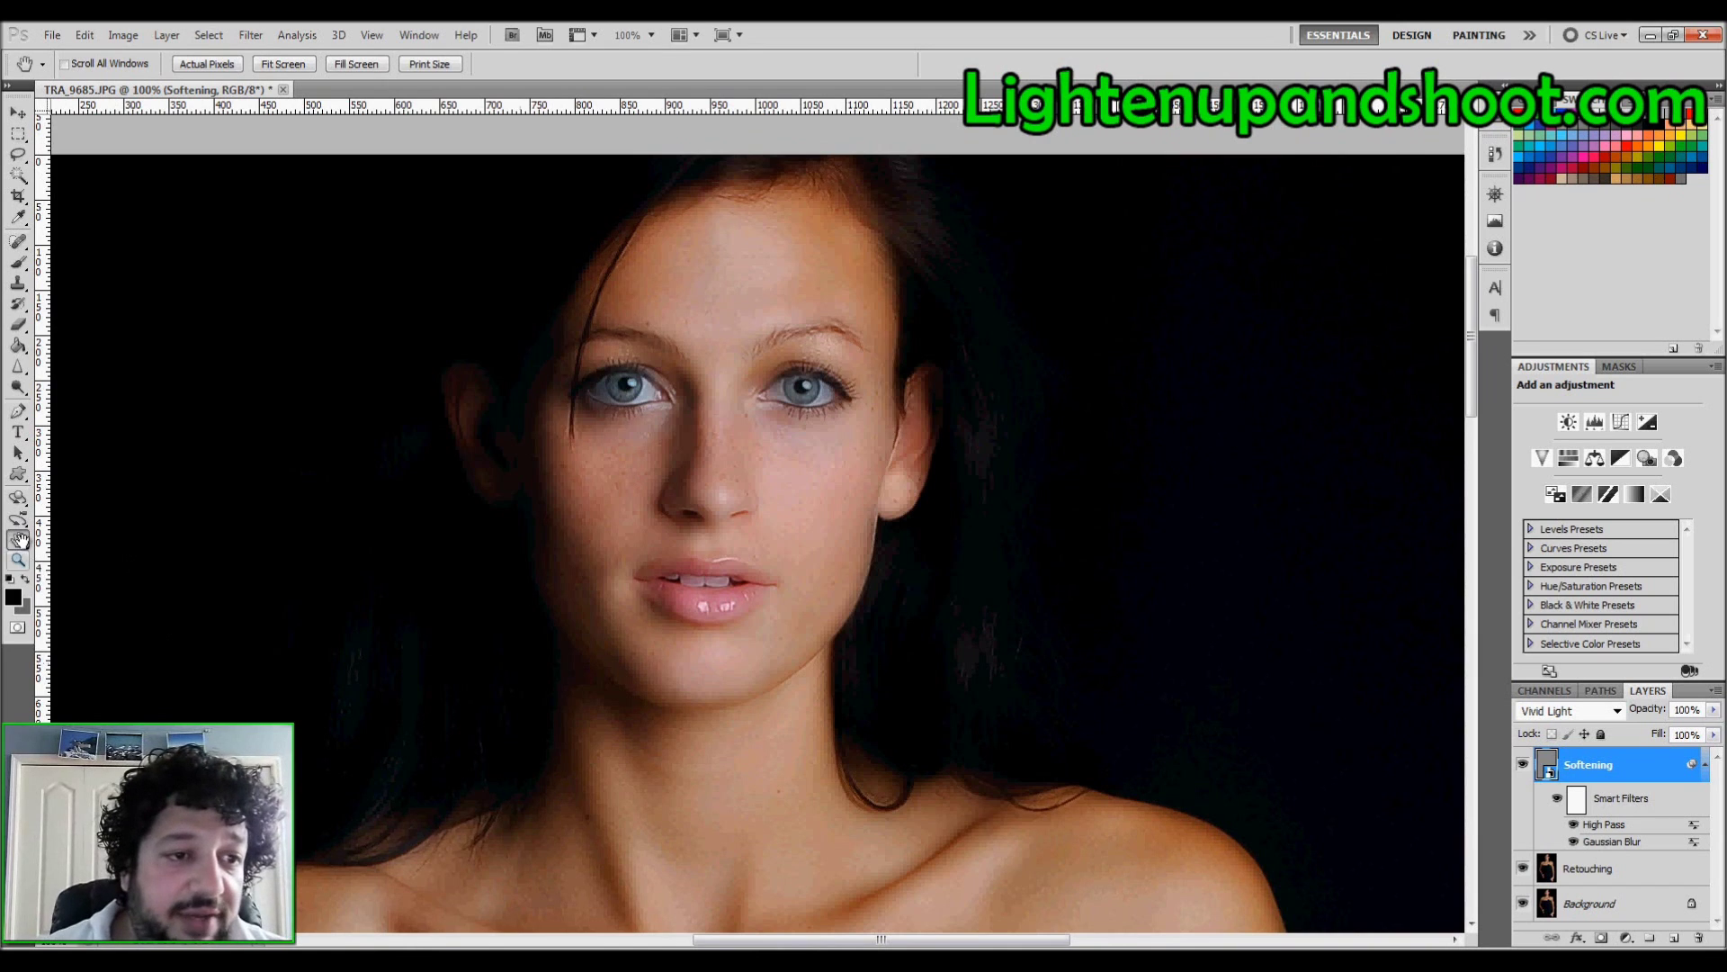
{"action": "double_click", "coordinate": [17, 540]}
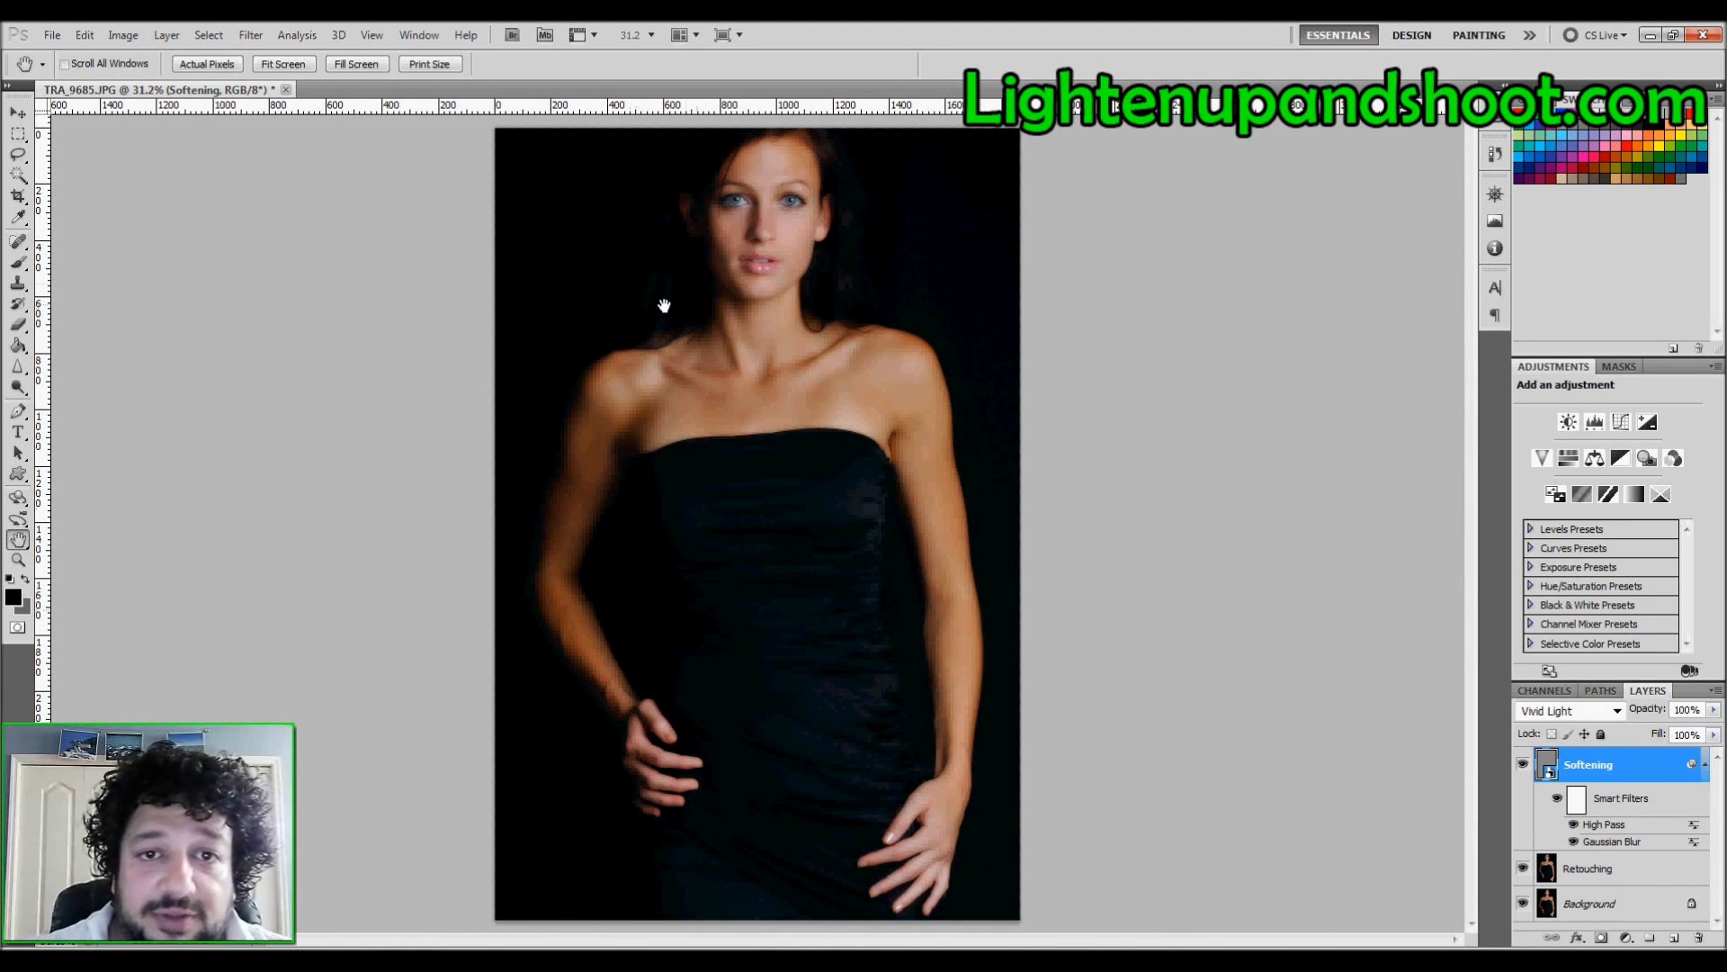
- Add a layer mask to the Softening layer and invert it to black to hide the softening effect
{"action": "left_click", "coordinate": [18, 560]}
{"action": "left_click_drag", "start_coordinate": [752, 262], "coordinate": [872, 239]}
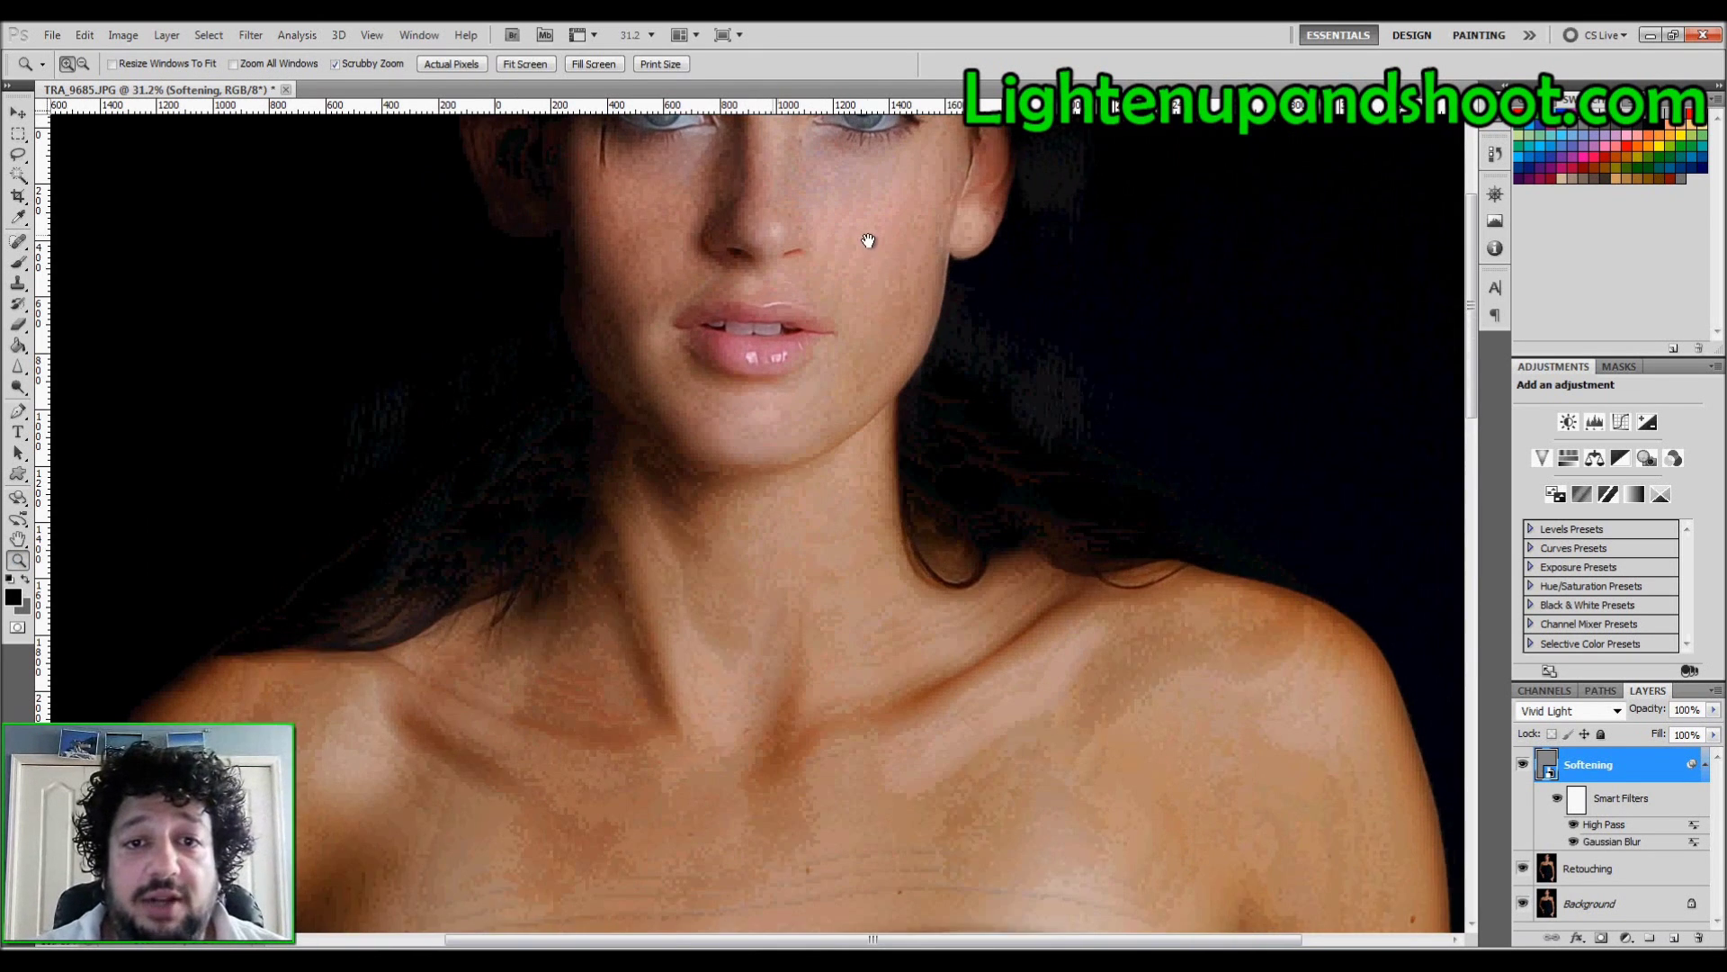
{"action": "left_click_drag", "start_coordinate": [722, 466], "coordinate": [744, 727]}
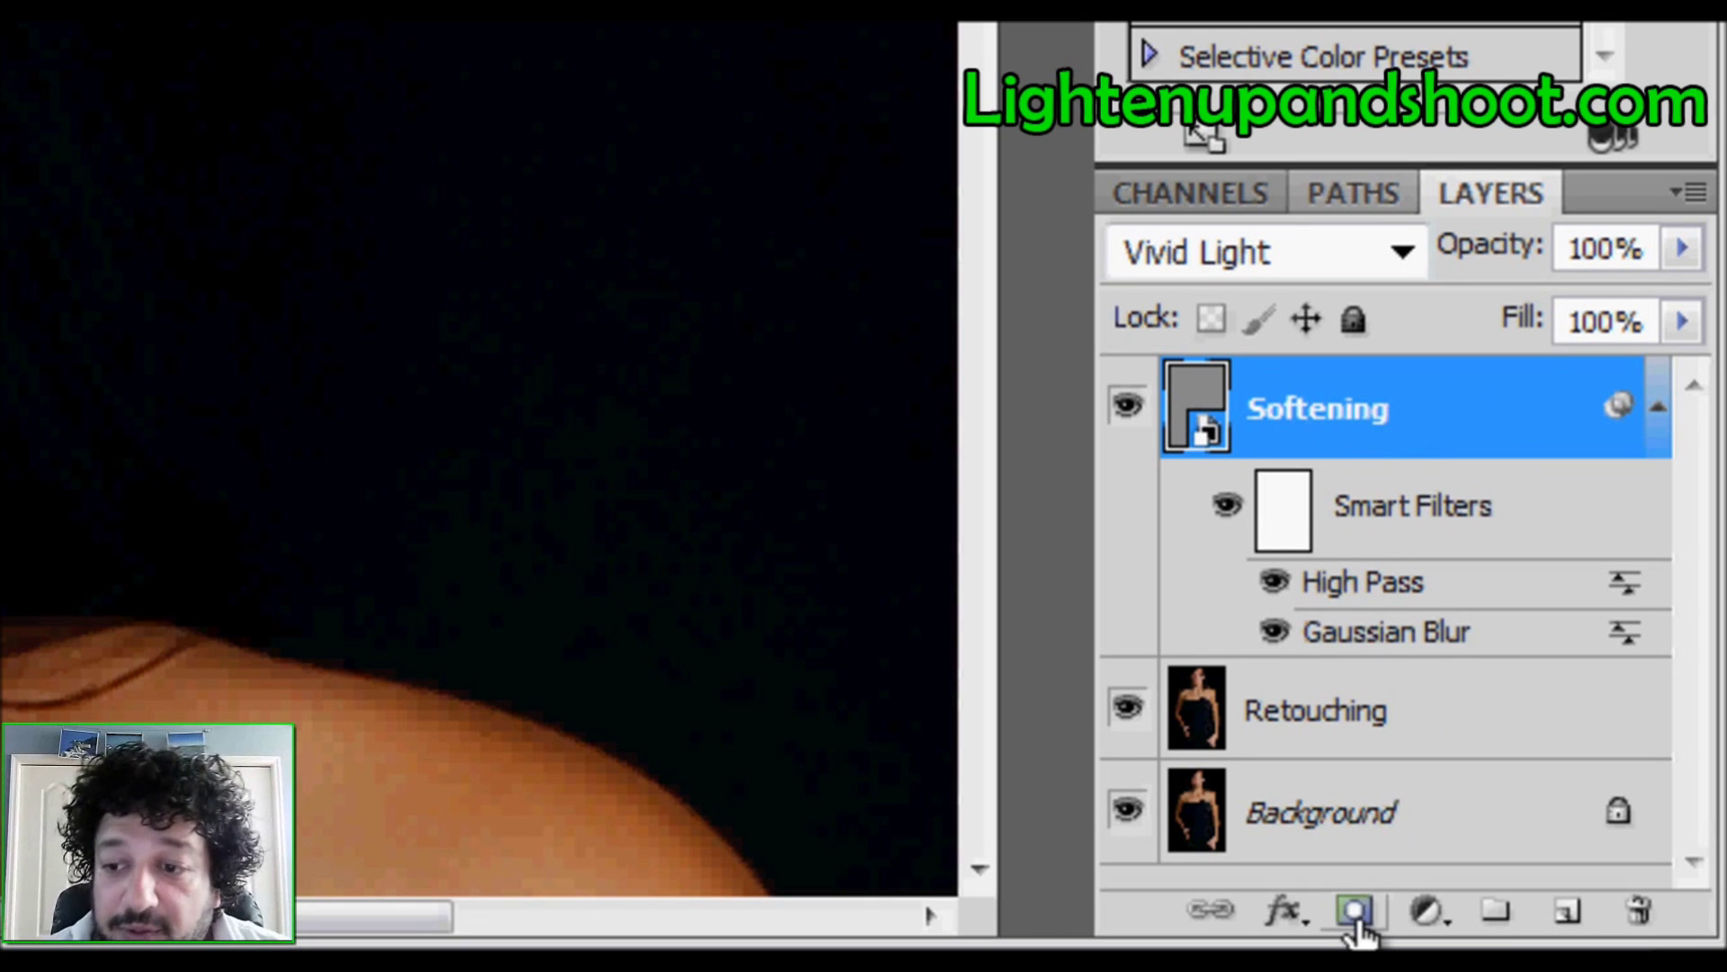
{"action": "left_click", "coordinate": [1352, 912]}
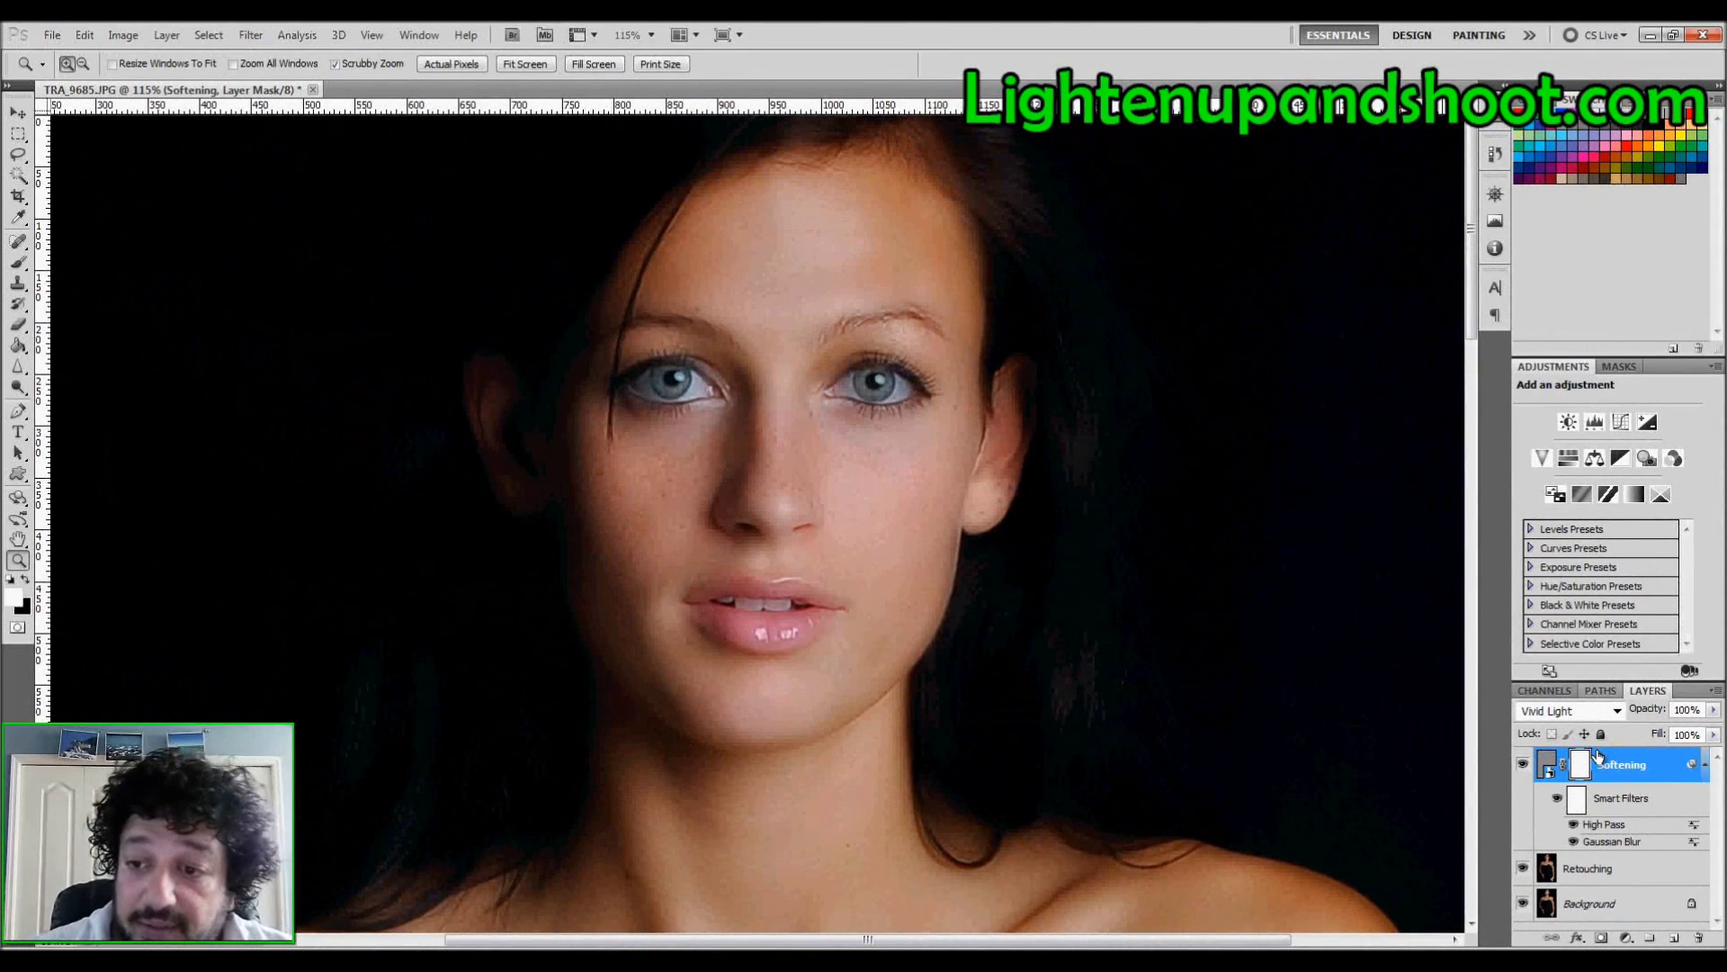
{"action": "key", "text": "ctrl+i"}
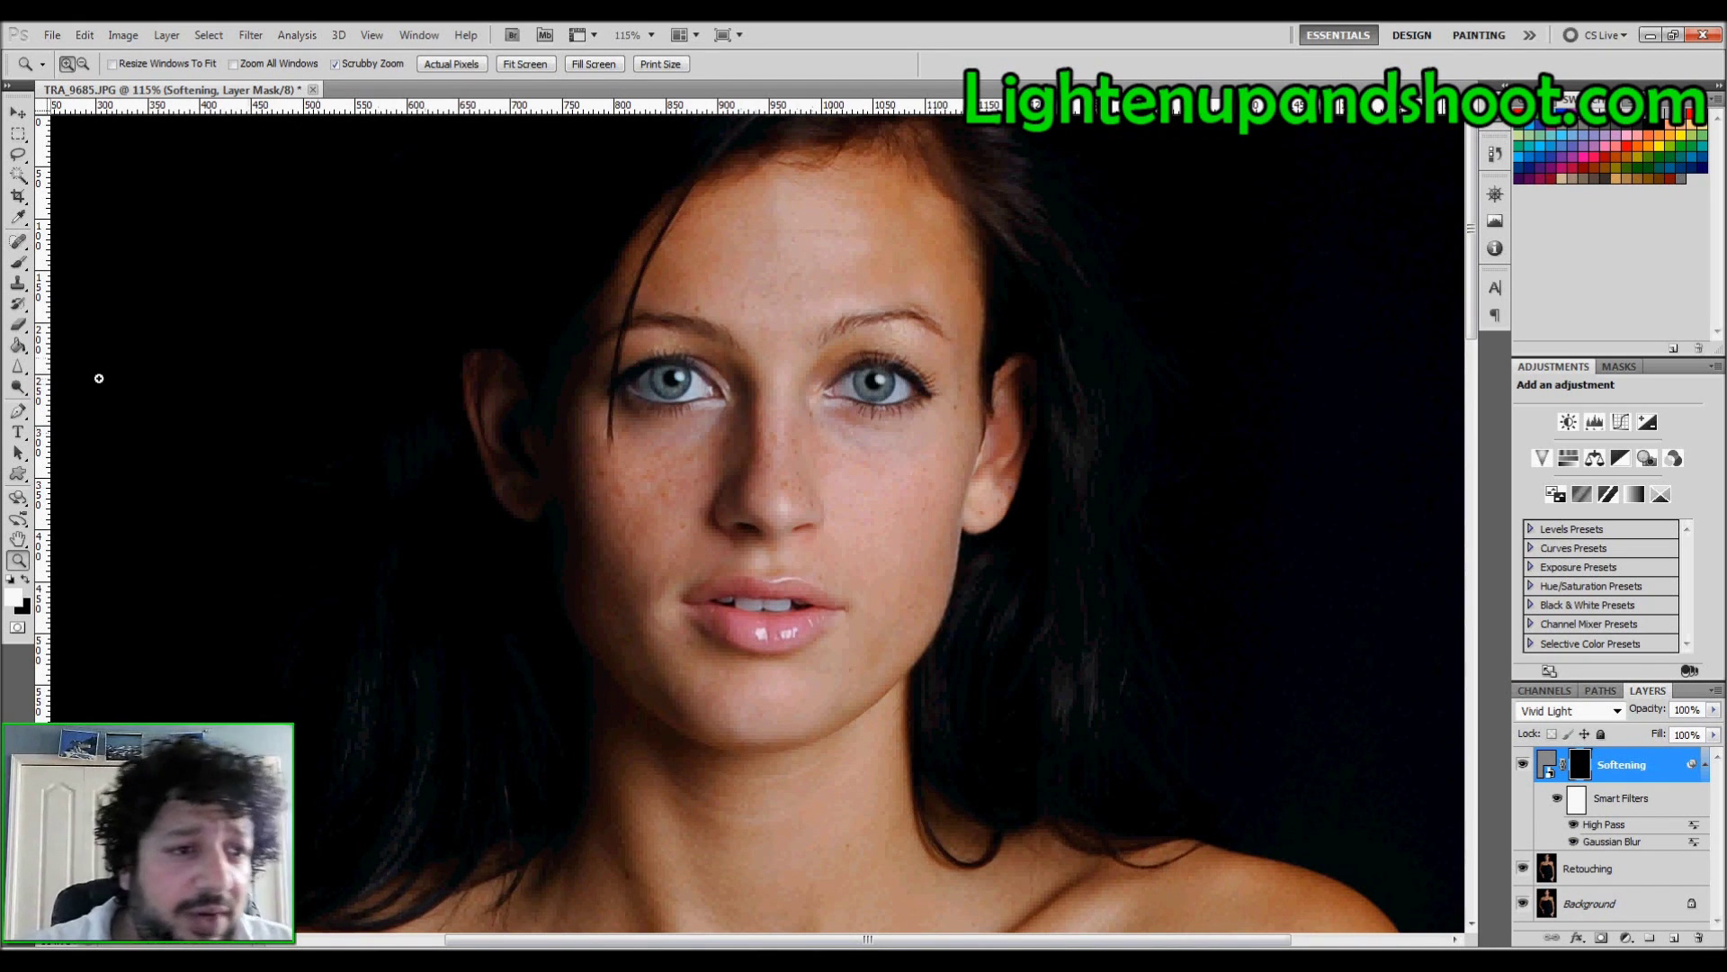
- Paint white with an 83-pixel brush on the Softening layer's mask over the facial skin, avoiding the eyes and eyebrows
{"action": "key", "text": "b"}
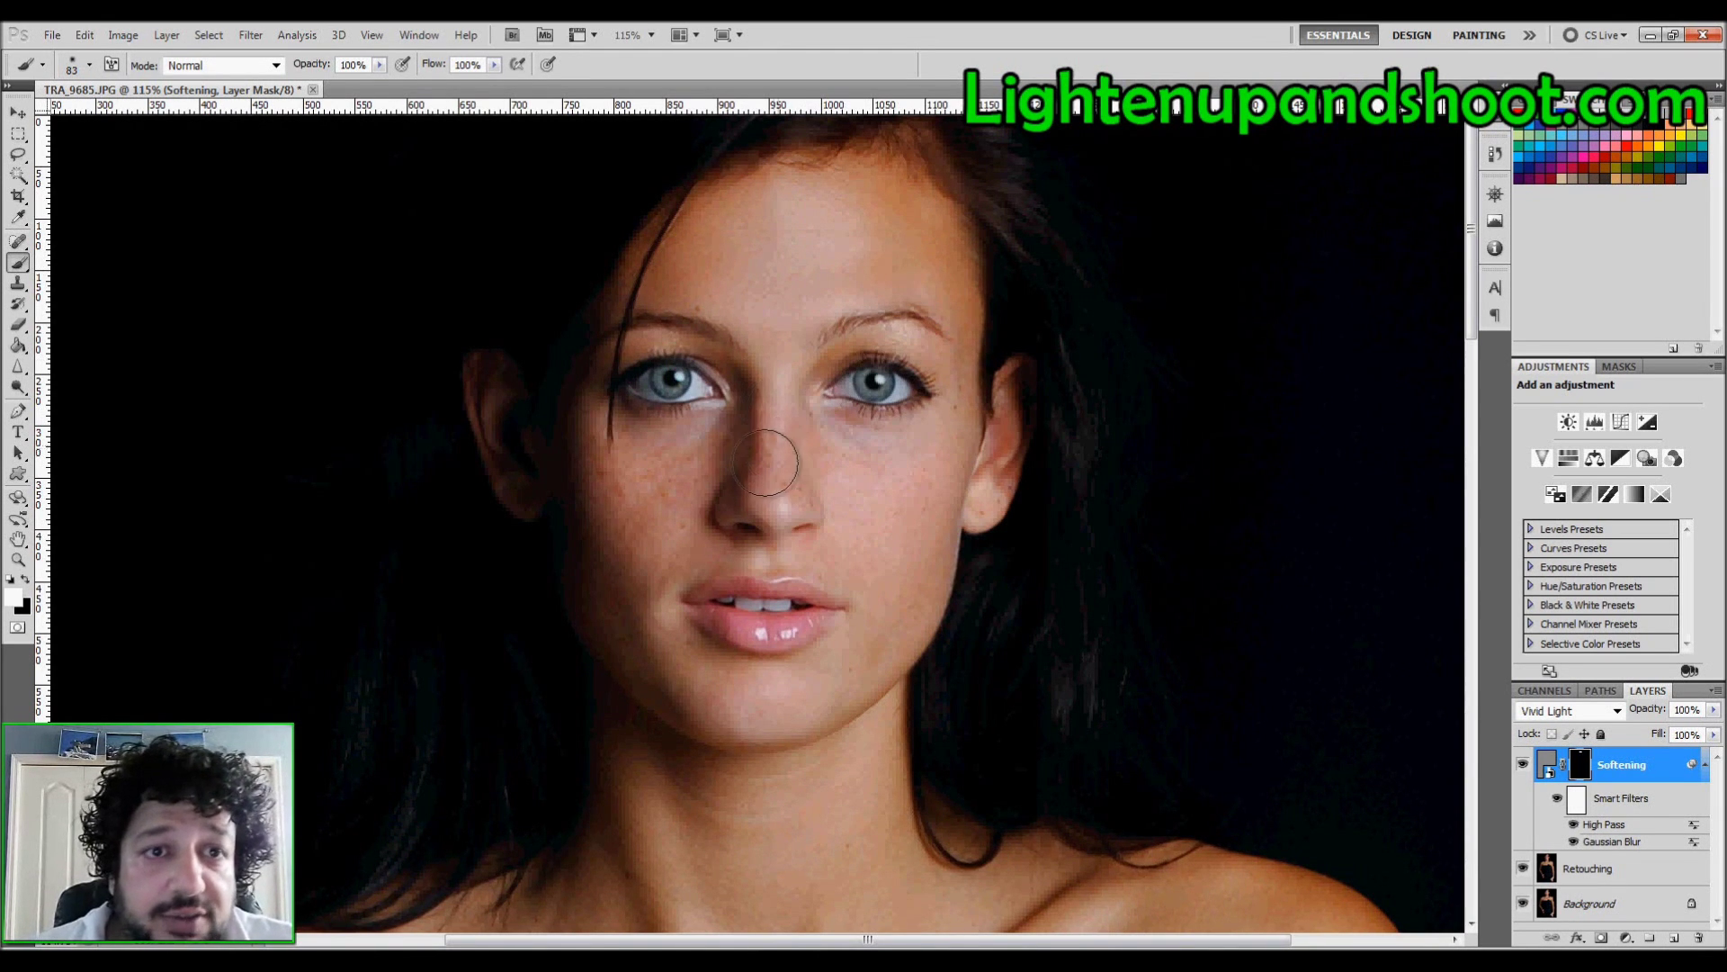
{"action": "key", "text": "ctrl+i"}
{"action": "key", "text": "ctrl+i"}
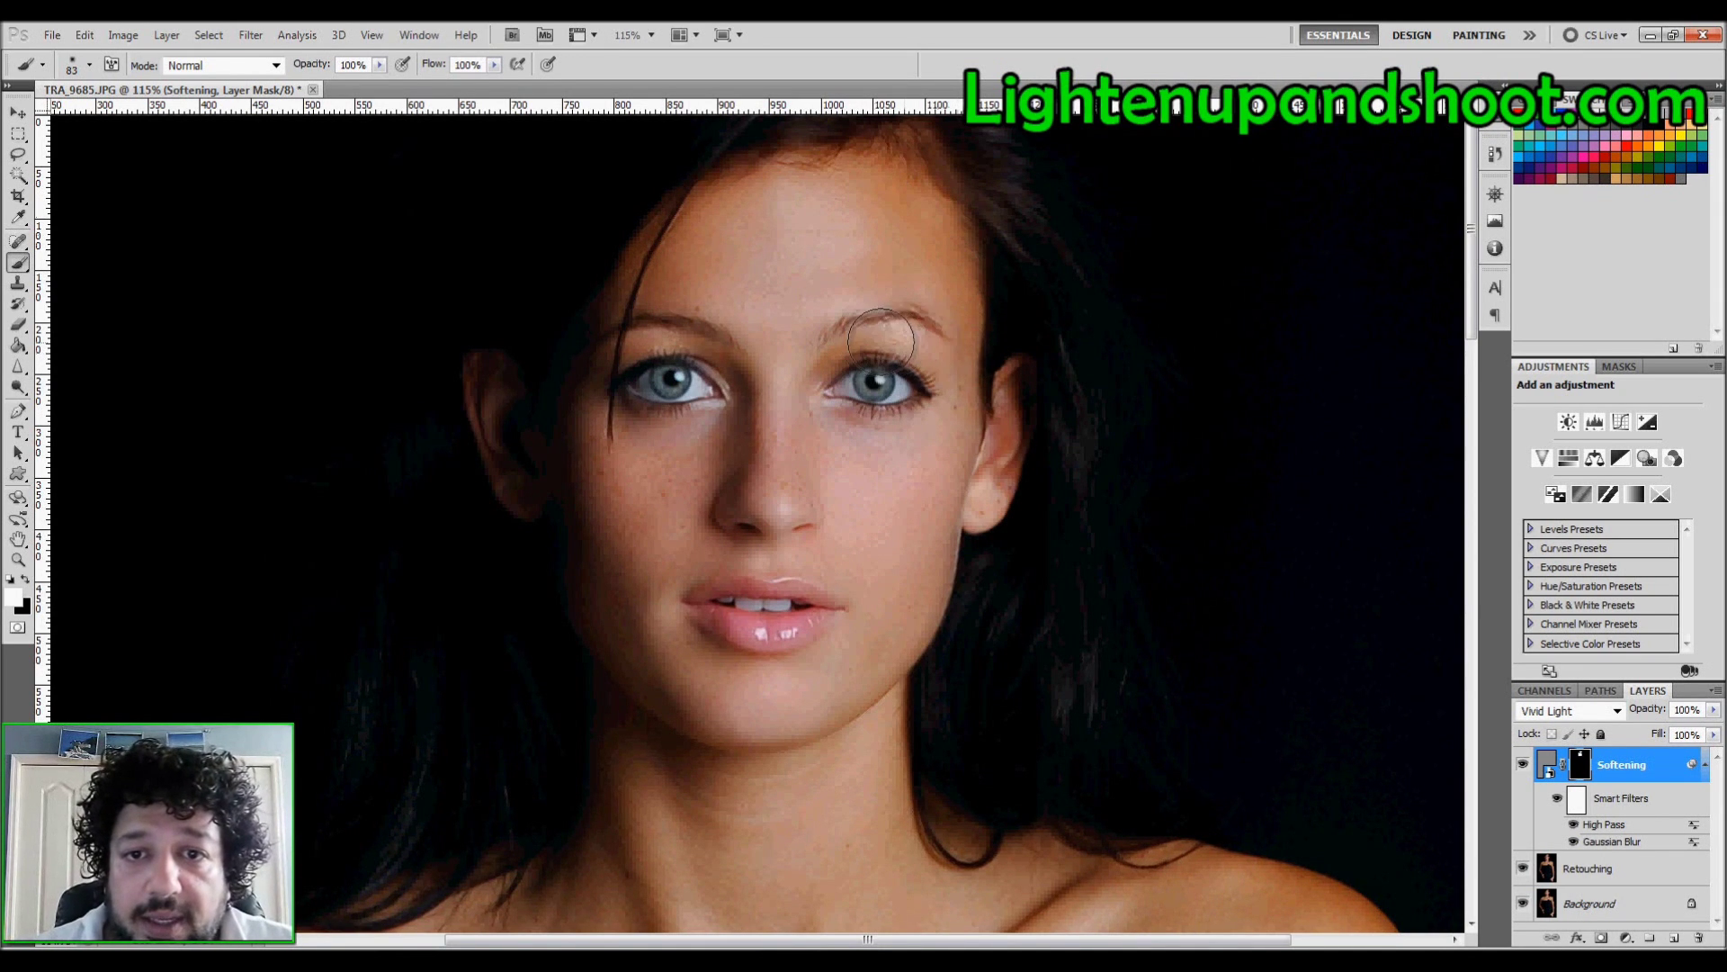
{"action": "left_click_drag", "start_coordinate": [603, 356], "coordinate": [572, 360]}
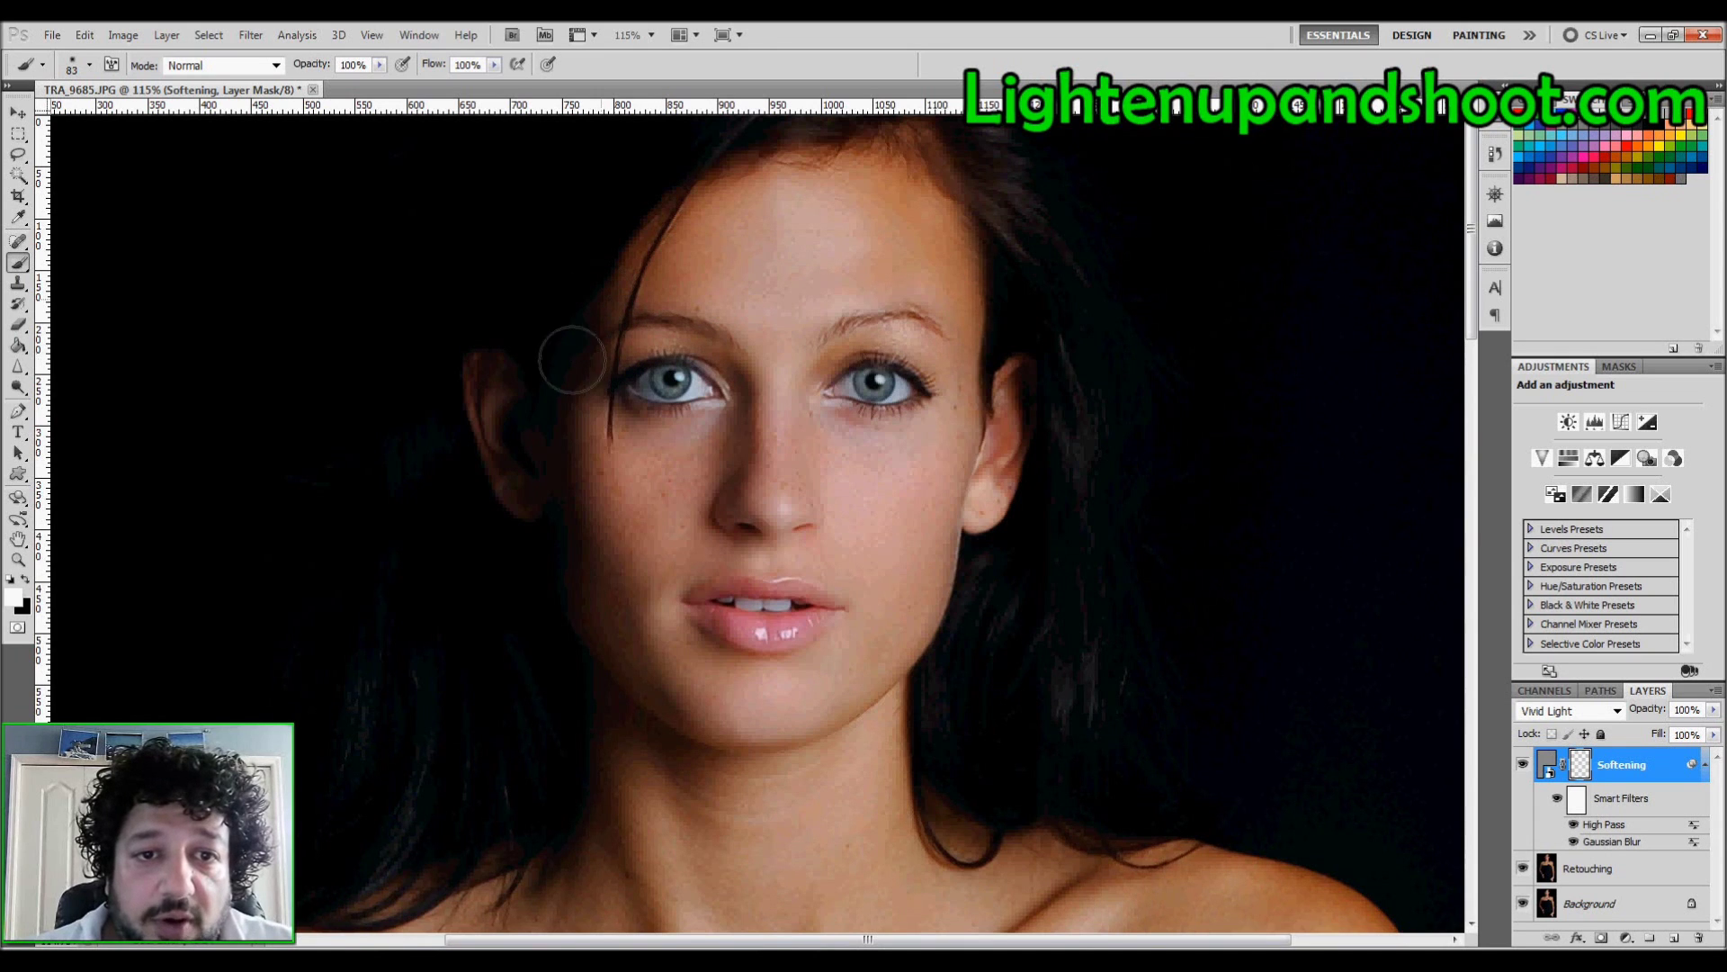
{"action": "key", "text": "ctrl+i"}
- Paint white on the Softening layer's mask over the neck, chest and shoulders to soften the skin there
{"action": "left_click_drag", "start_coordinate": [689, 660], "coordinate": [710, 534]}
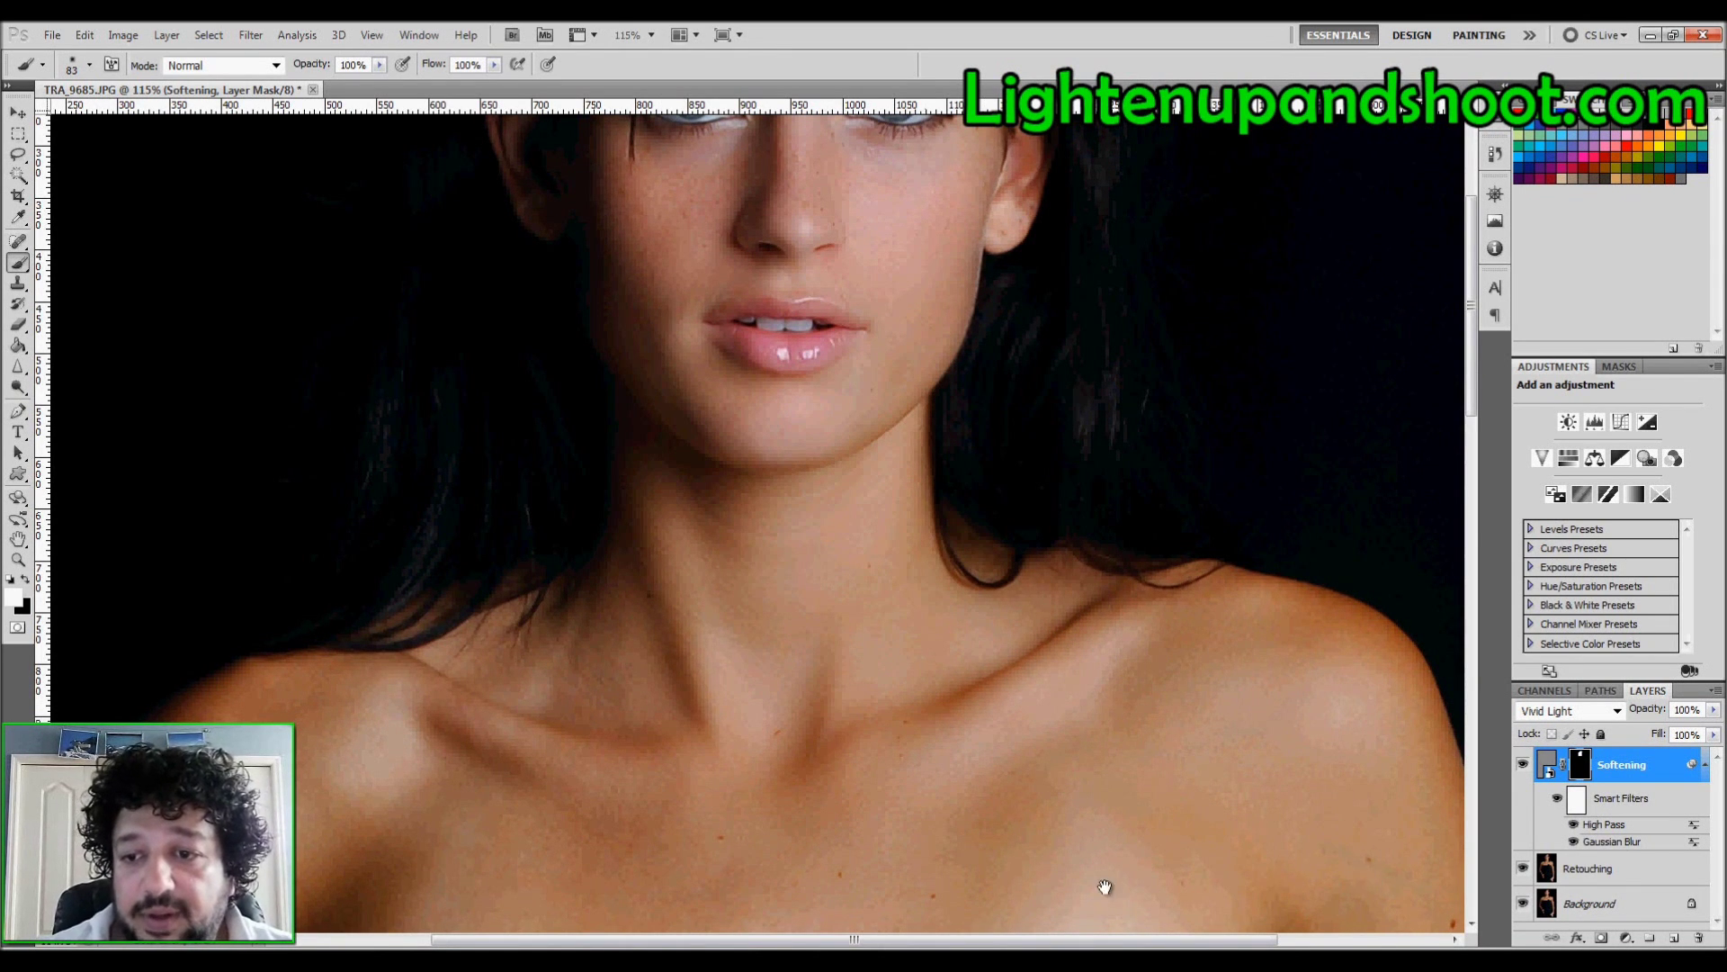
{"action": "left_click_drag", "start_coordinate": [899, 787], "coordinate": [1106, 607]}
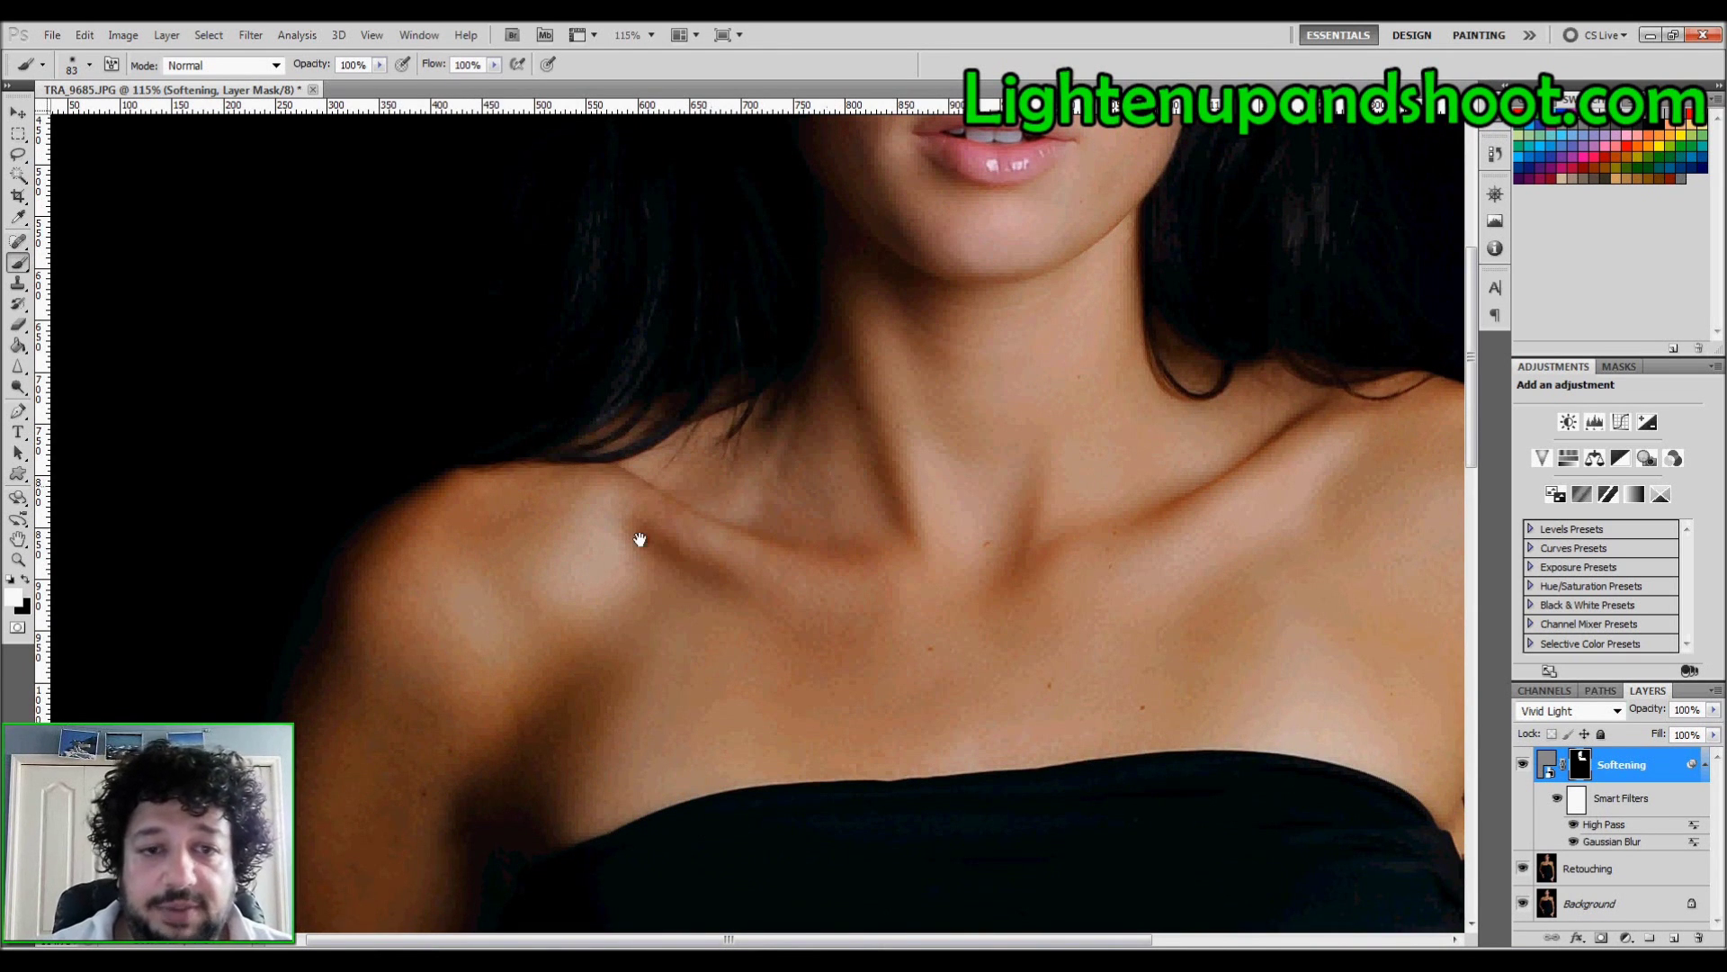
{"action": "left_click_drag", "start_coordinate": [587, 687], "coordinate": [479, 417]}
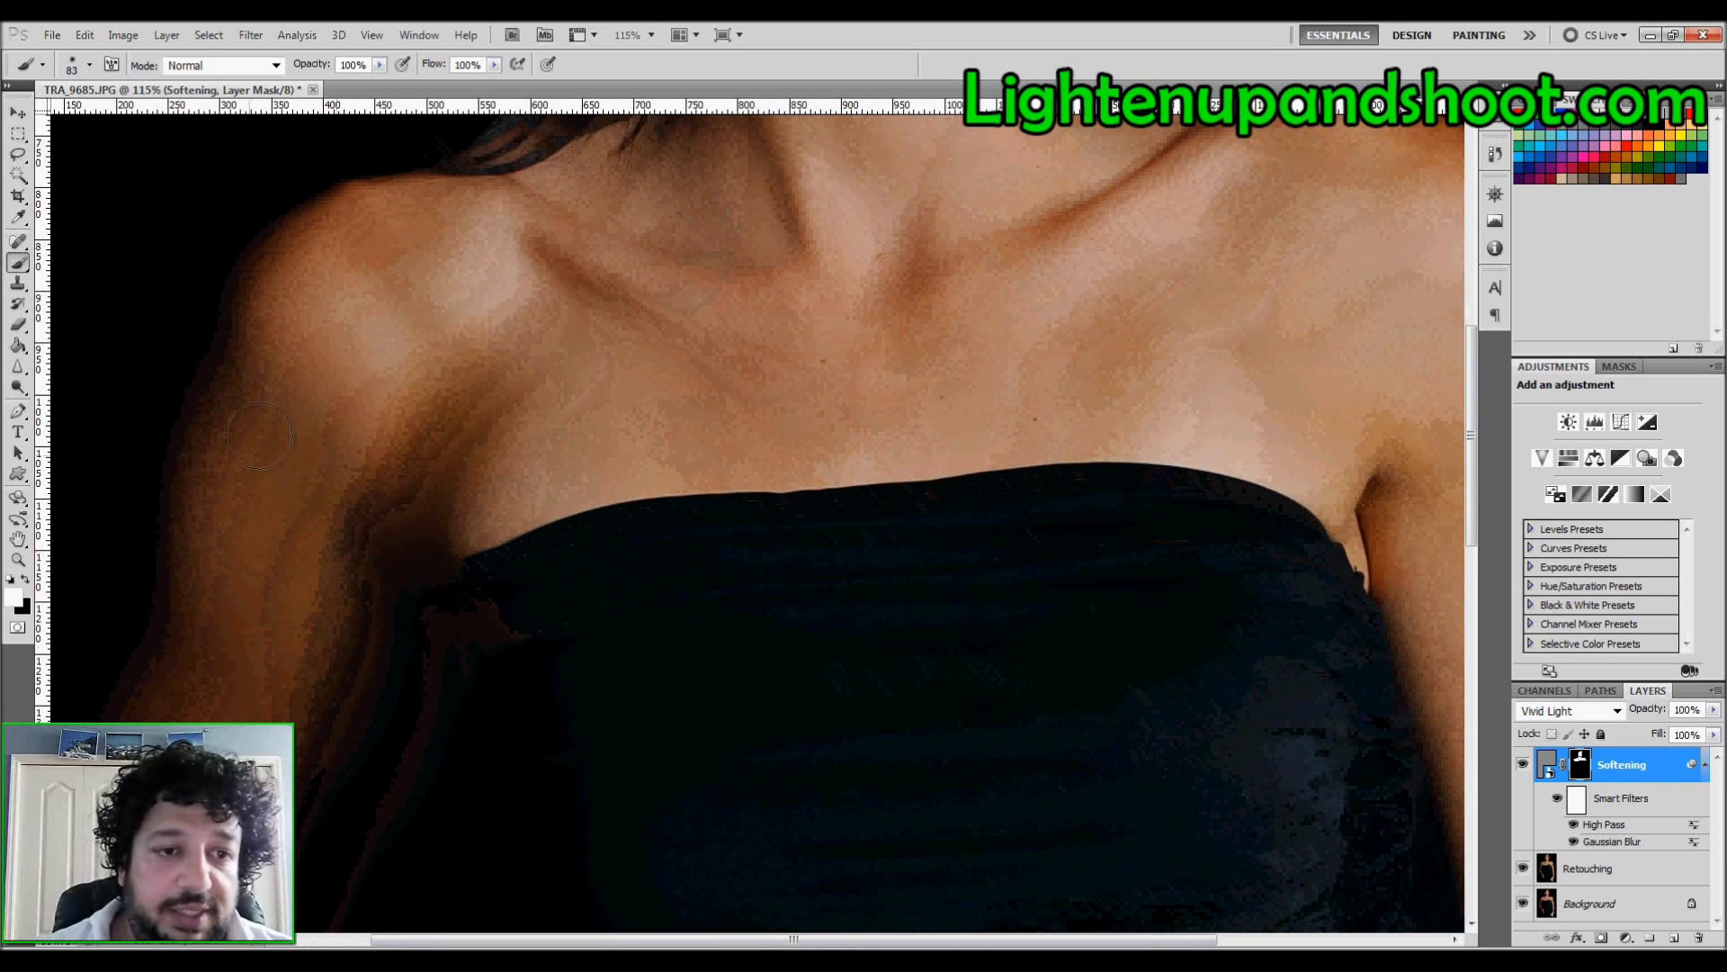
{"action": "left_click_drag", "start_coordinate": [1099, 324], "coordinate": [832, 457]}
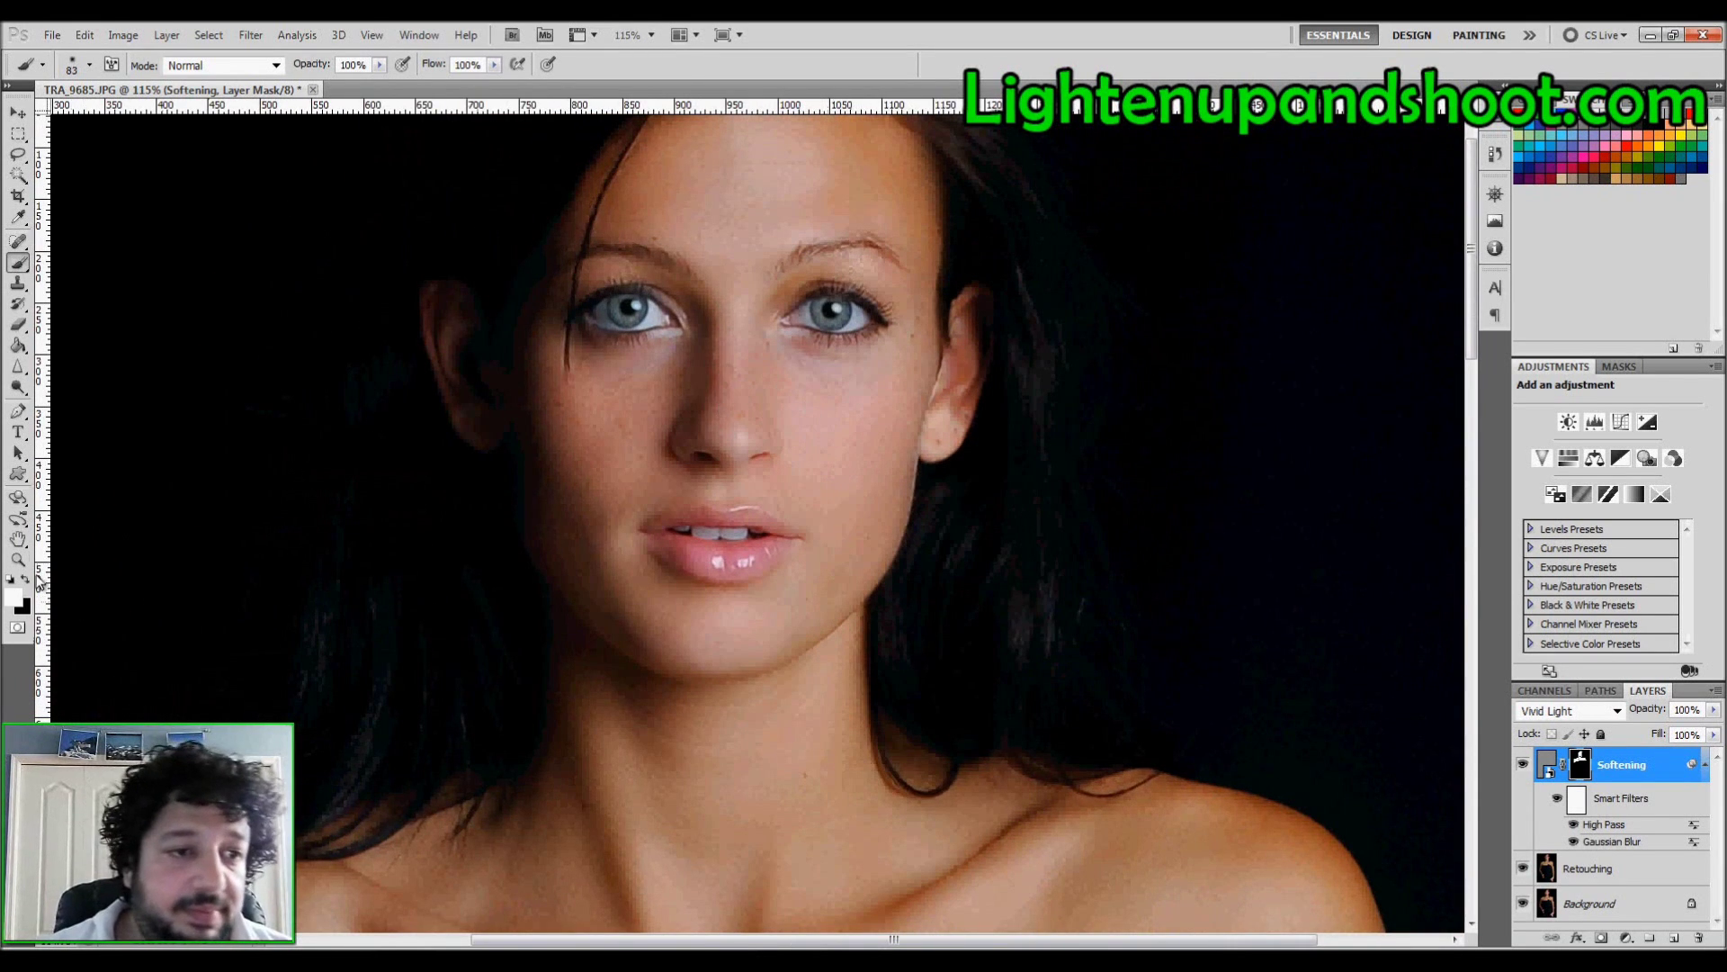
- Paint black on the Softening layer's mask over the lips and teeth to bring back their detail, and restore white as the foreground colour
{"action": "left_click", "coordinate": [17, 560]}
{"action": "left_click_drag", "start_coordinate": [753, 330], "coordinate": [792, 444]}
{"action": "key", "text": "b"}
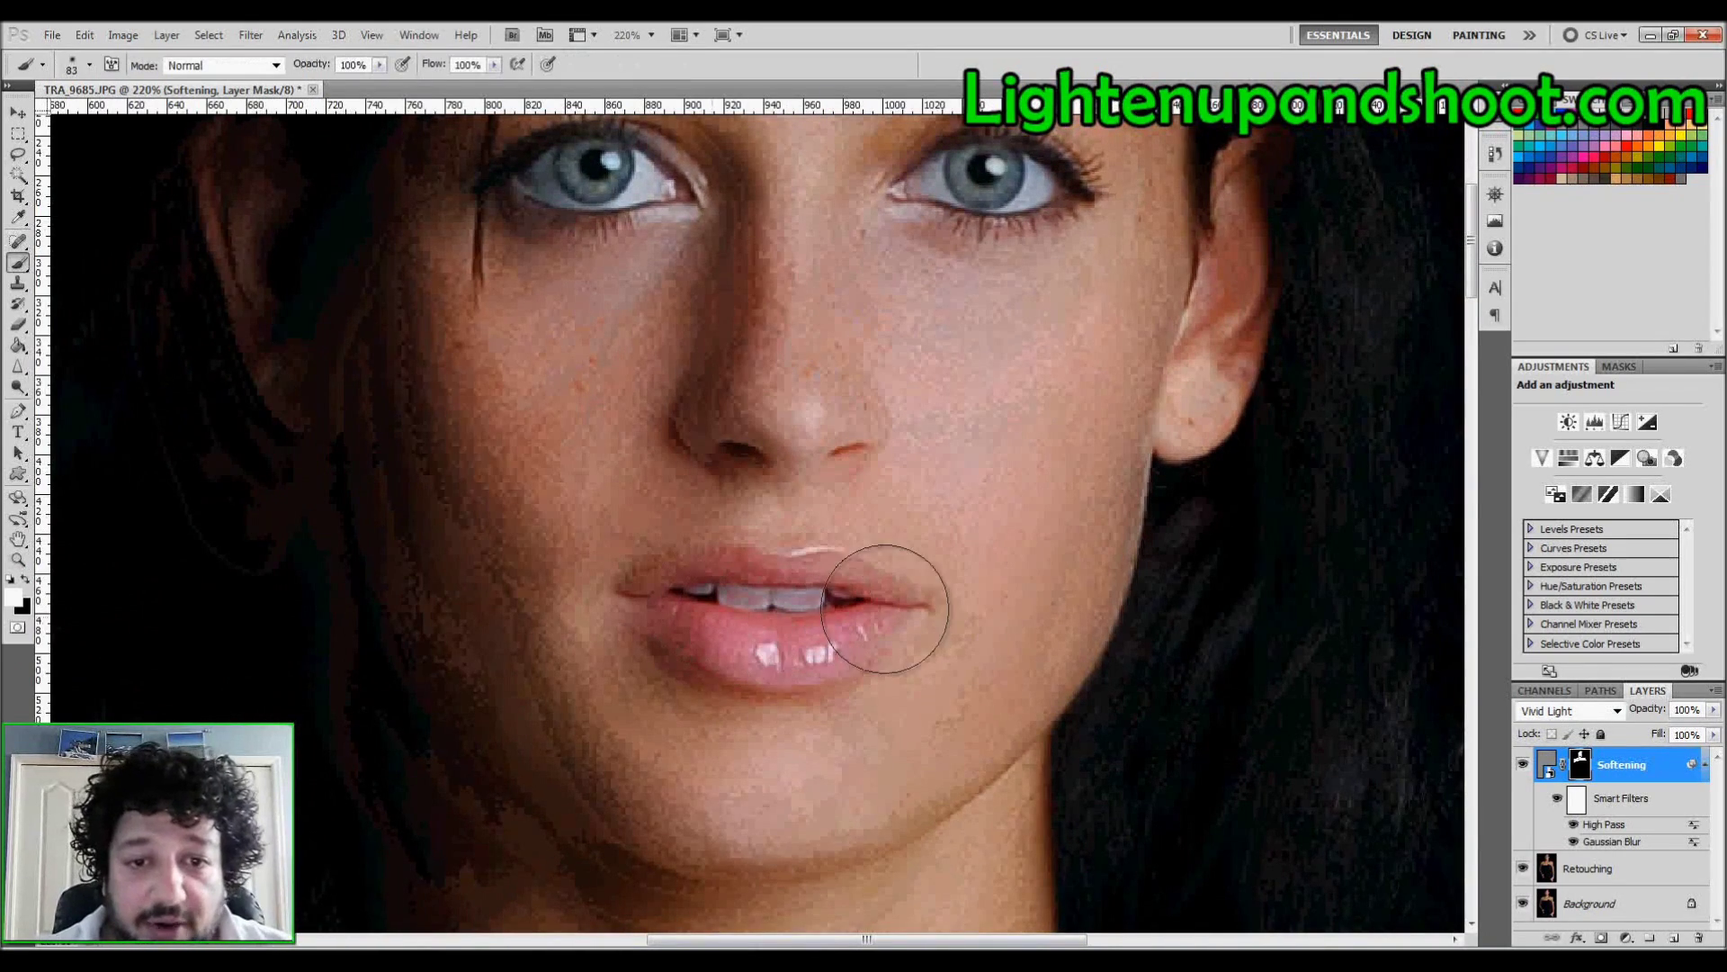
{"action": "key", "text": "x"}
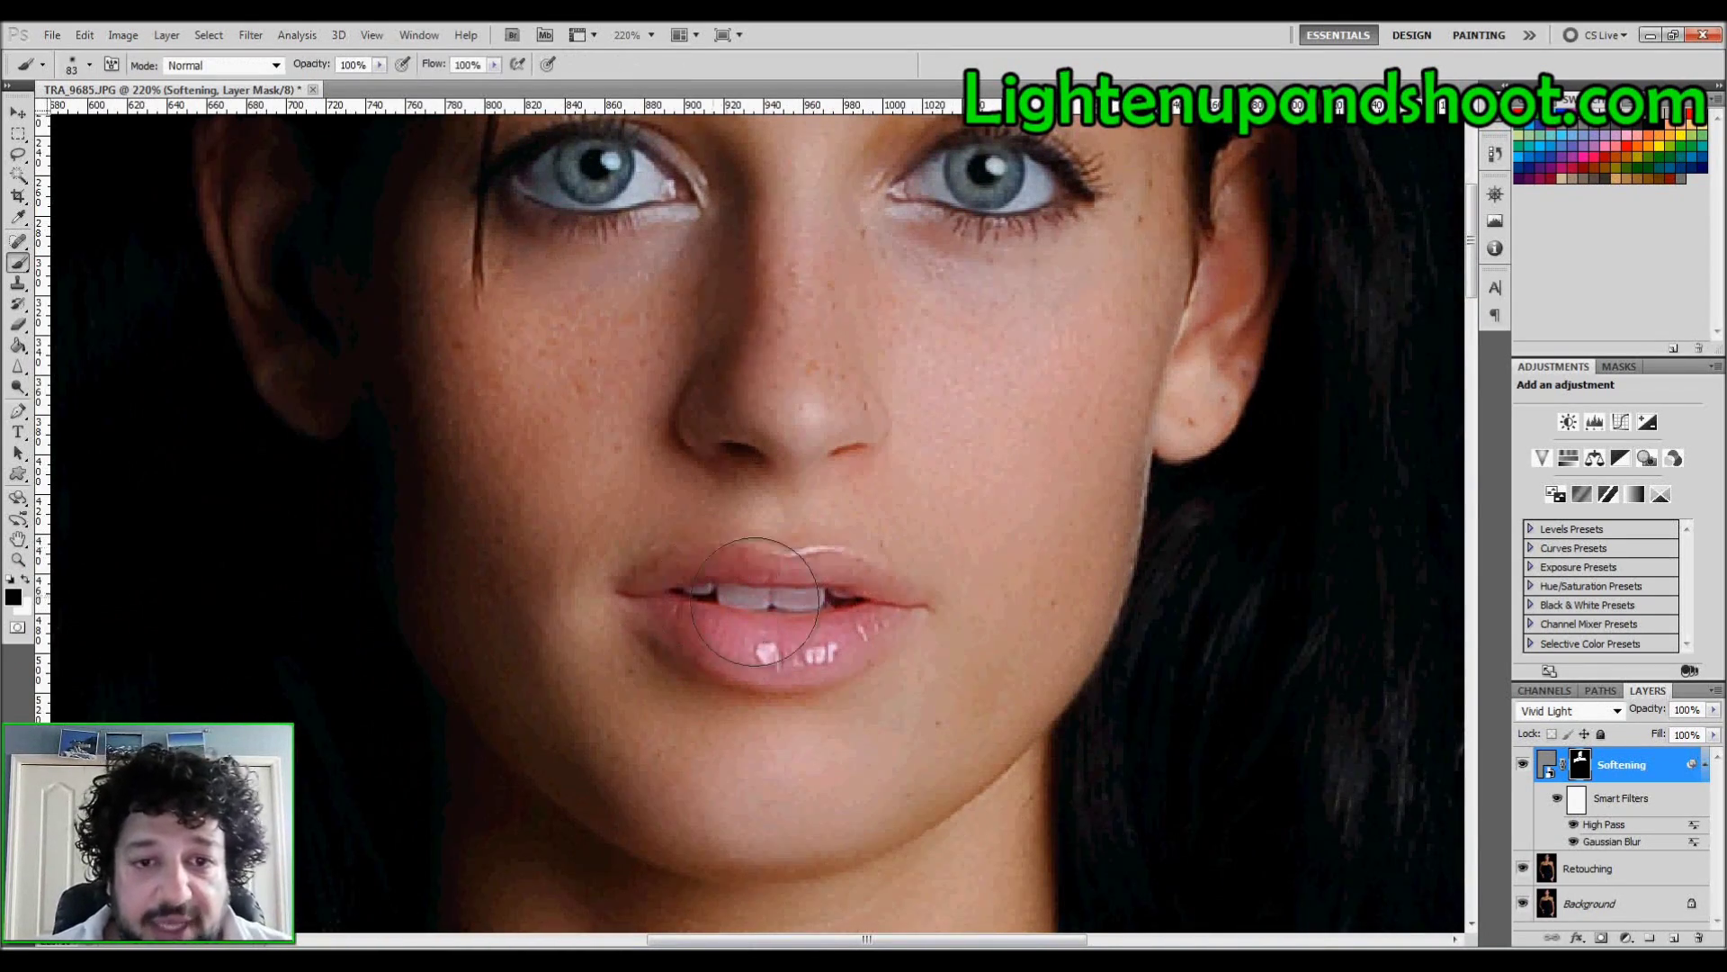
{"action": "mouse_move", "coordinate": [717, 594]}
{"action": "left_mouse_down"}
{"action": "mouse_move", "coordinate": [863, 610]}
{"action": "mouse_move", "coordinate": [742, 626]}
{"action": "left_mouse_up"}
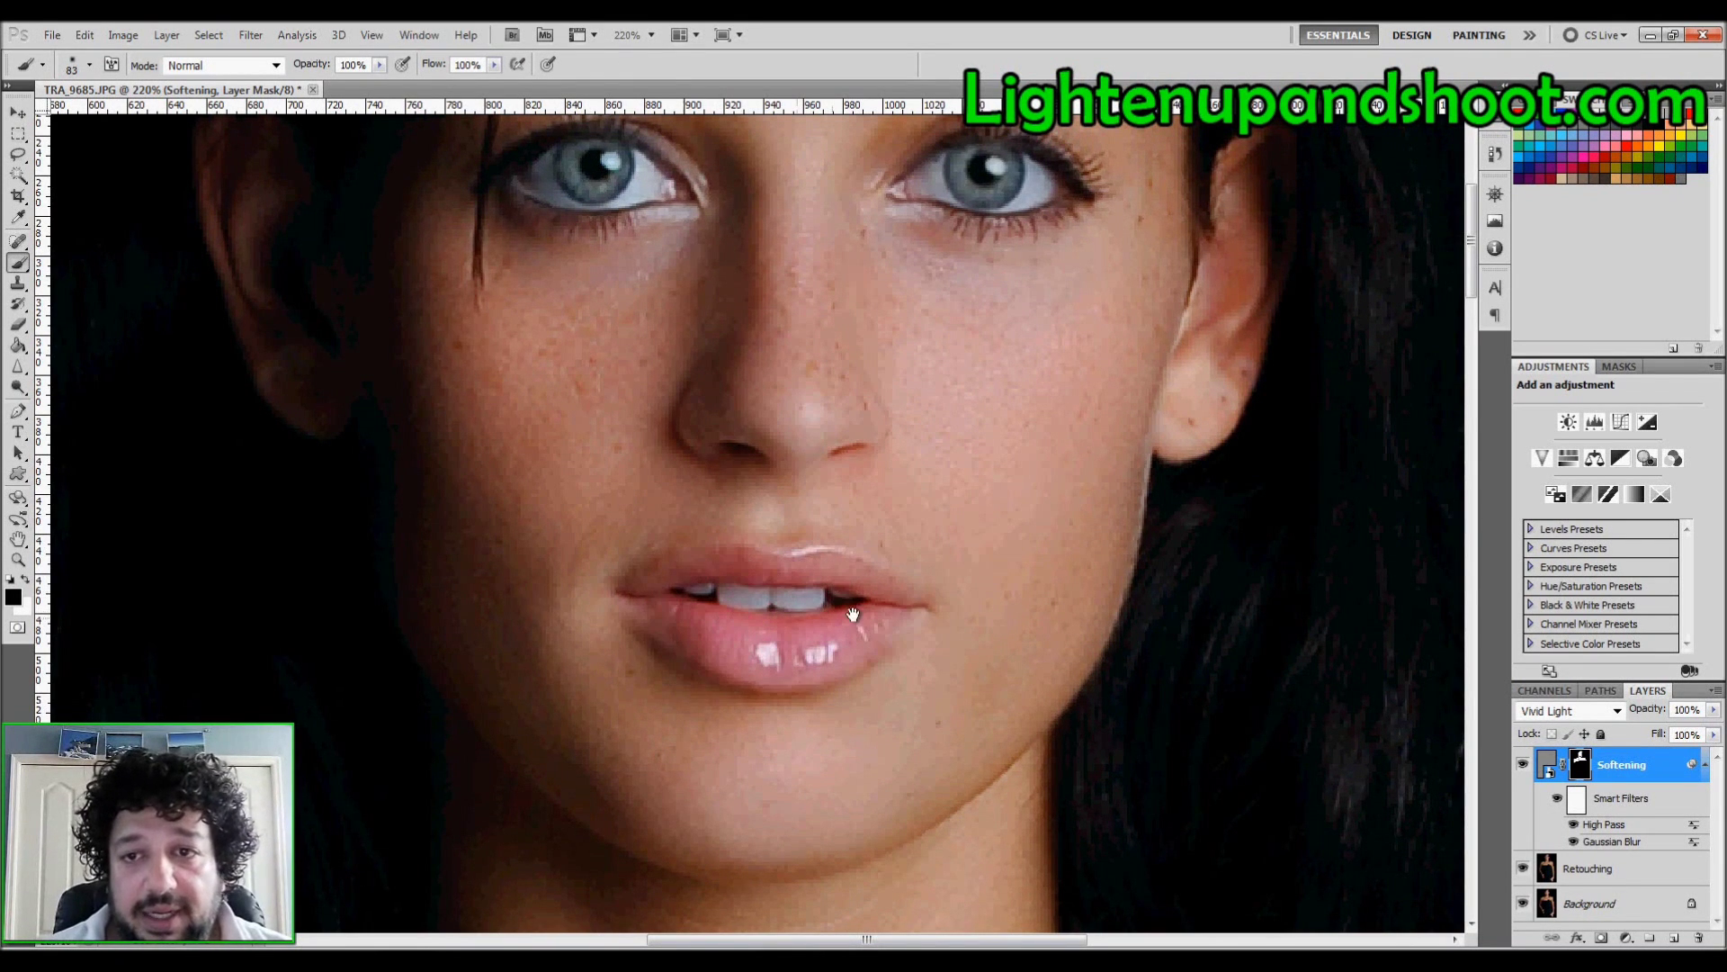
{"action": "scroll", "coordinate": [727, 569], "scroll_direction": "up", "scroll_amount": 3}
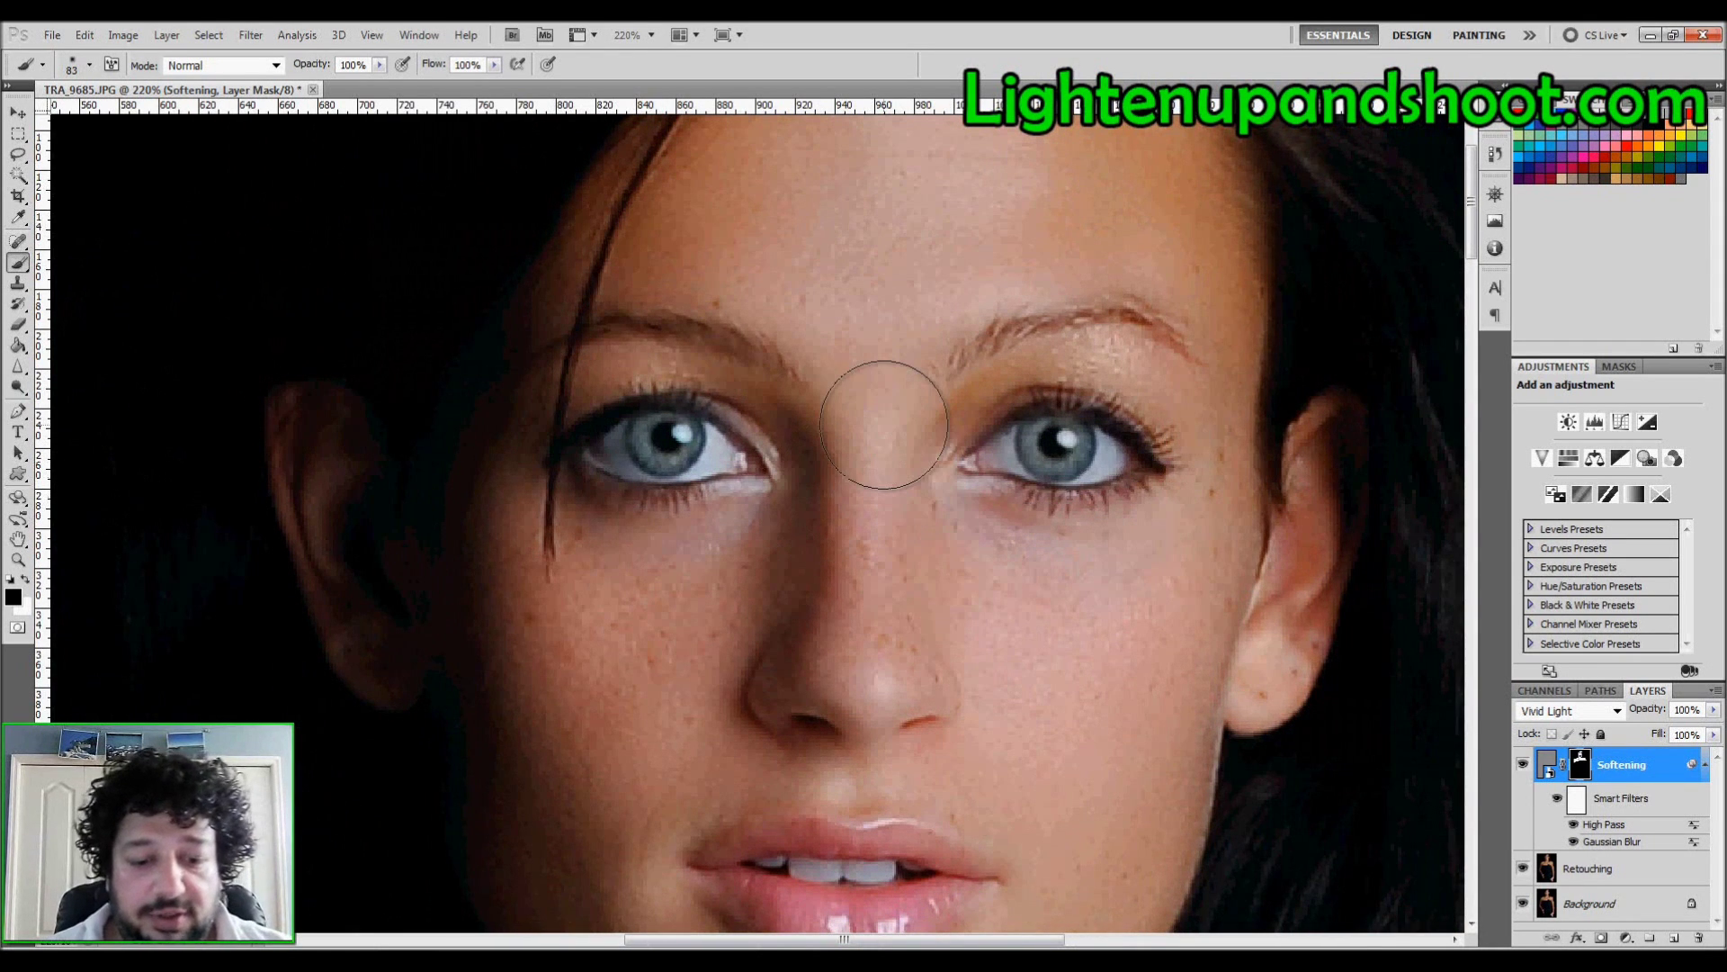
{"action": "key", "text": "x"}
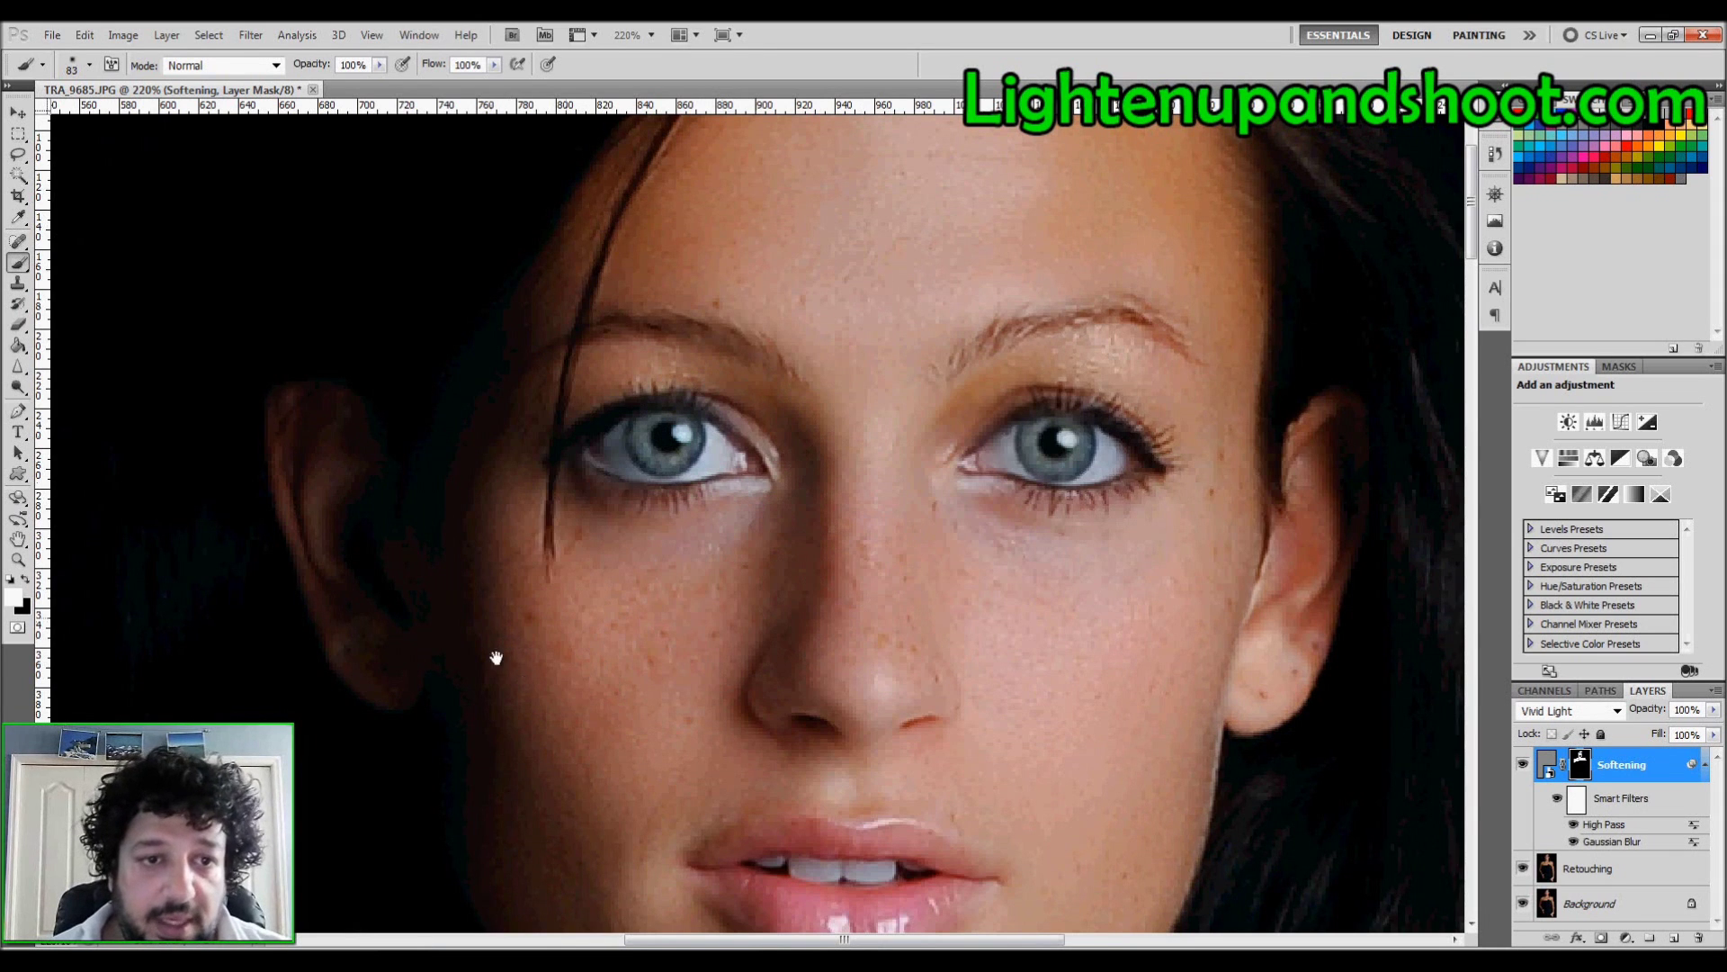
- Compare the face with the Softening layer hidden and shown to judge the strength of the effect
{"action": "left_click_drag", "start_coordinate": [911, 636], "coordinate": [838, 492]}
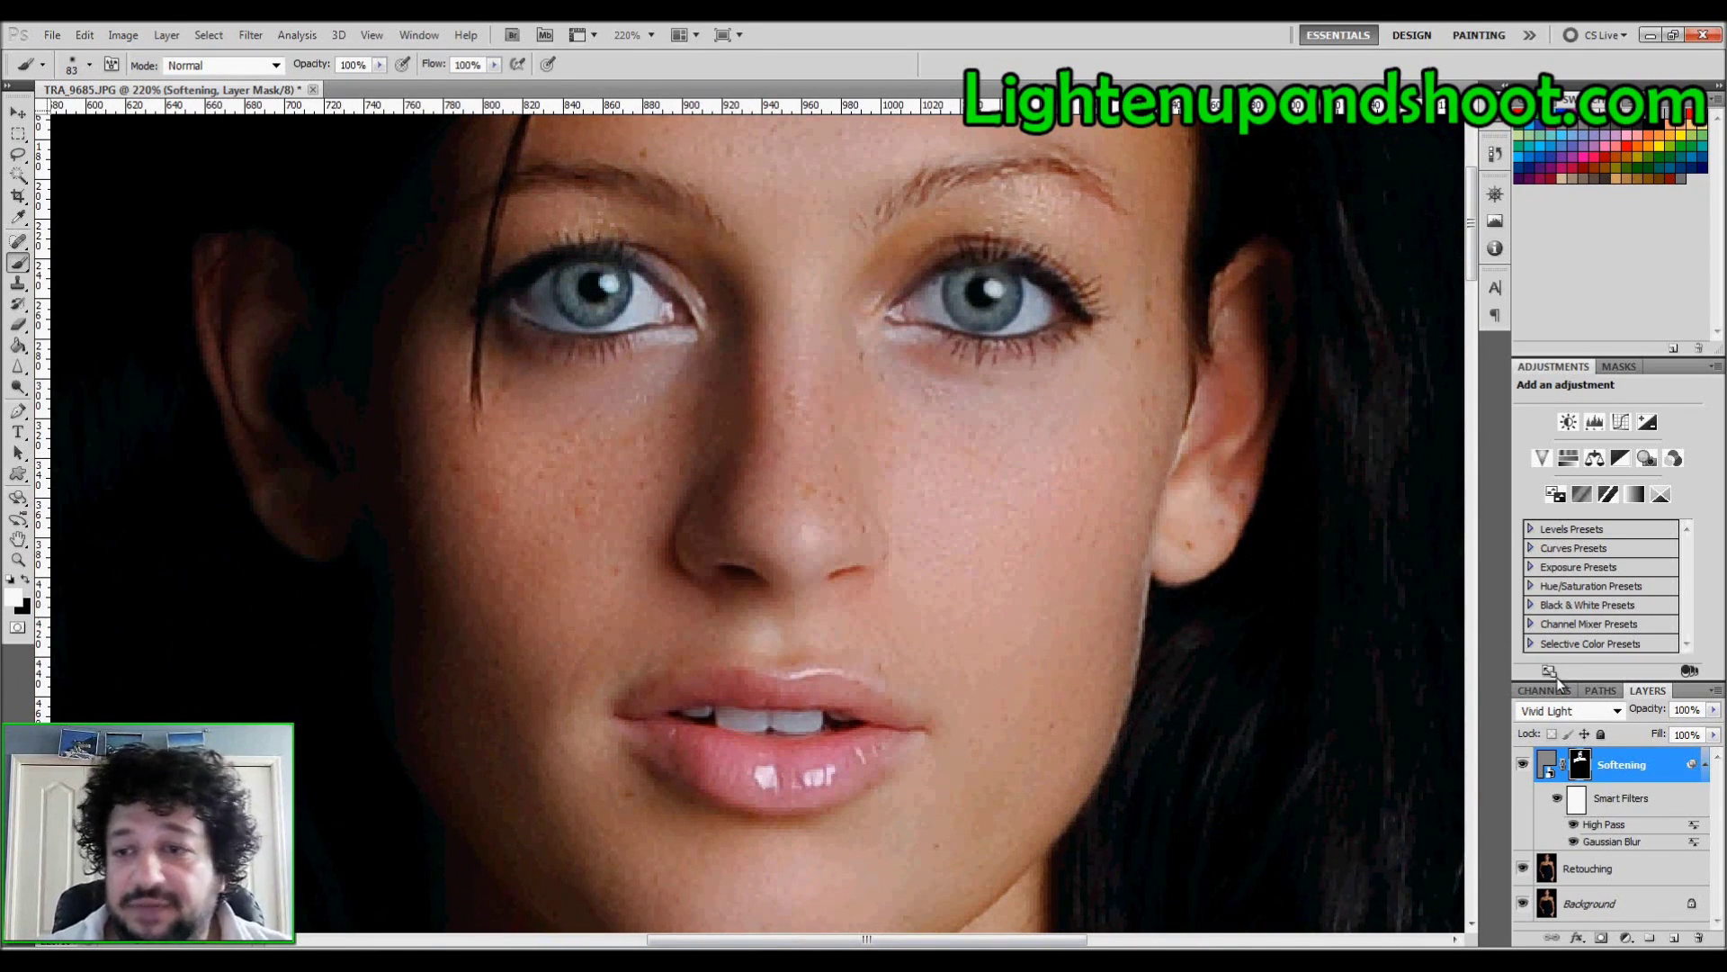
{"action": "left_click", "coordinate": [1522, 765]}
{"action": "left_click", "coordinate": [1522, 765]}
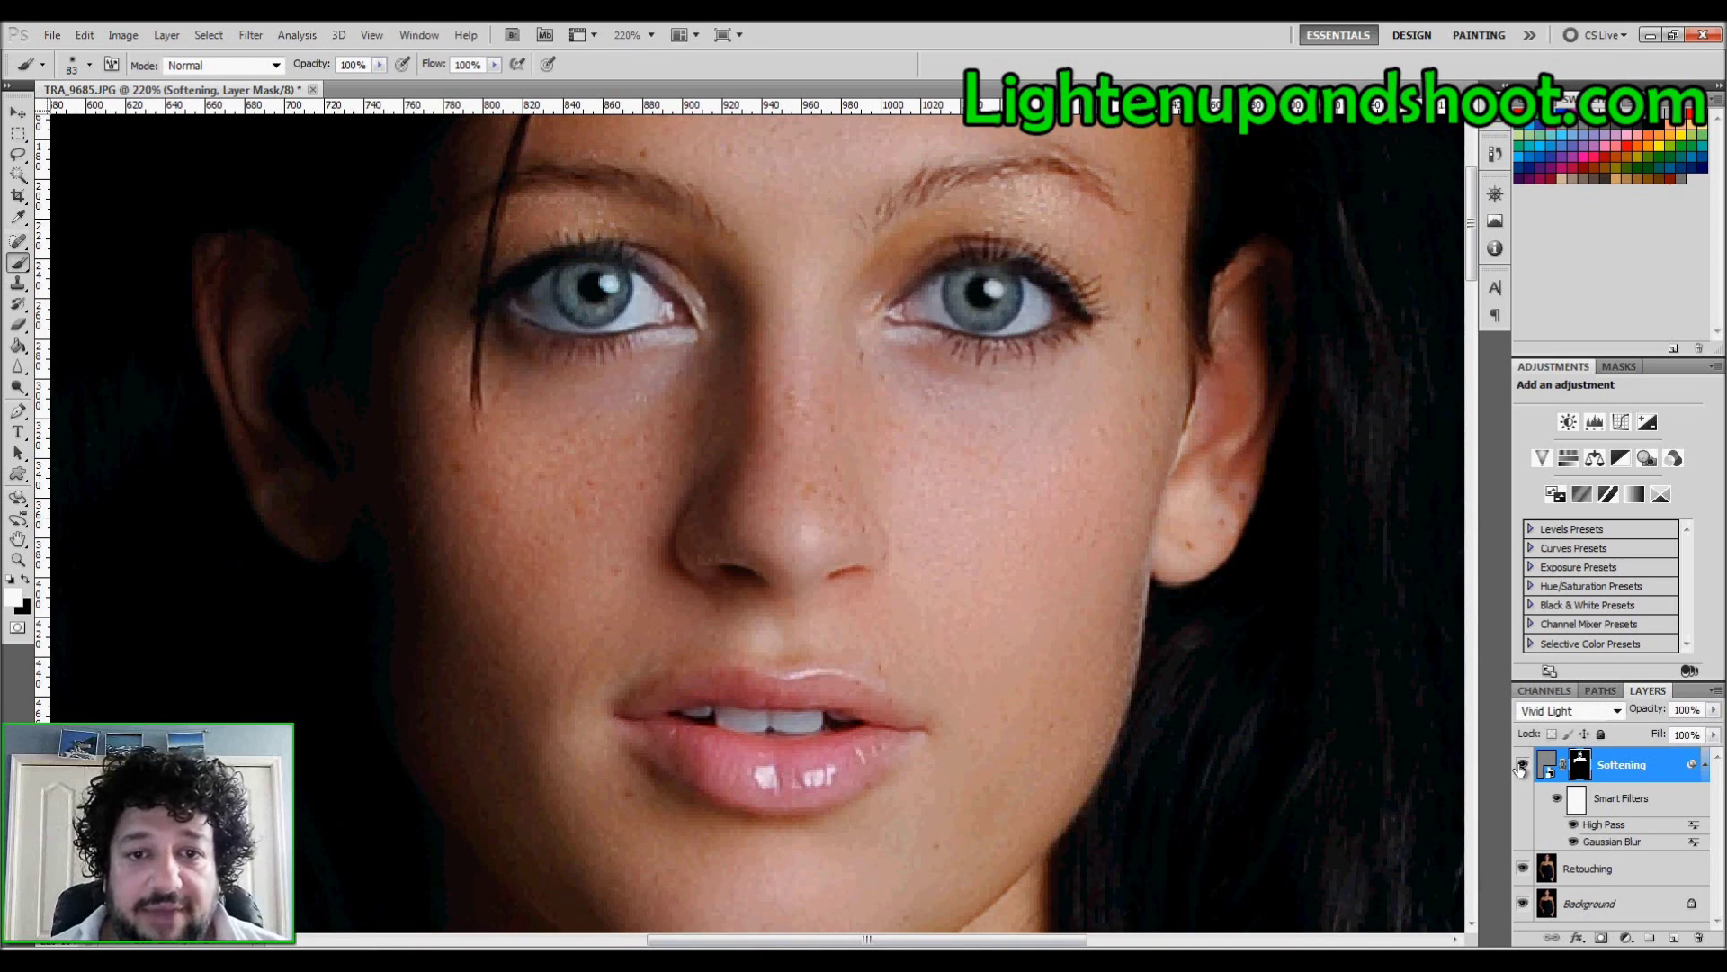
{"action": "left_click", "coordinate": [1521, 766]}
{"action": "left_click", "coordinate": [1521, 766]}
{"action": "left_click", "coordinate": [1521, 765]}
{"action": "left_click", "coordinate": [1522, 765]}
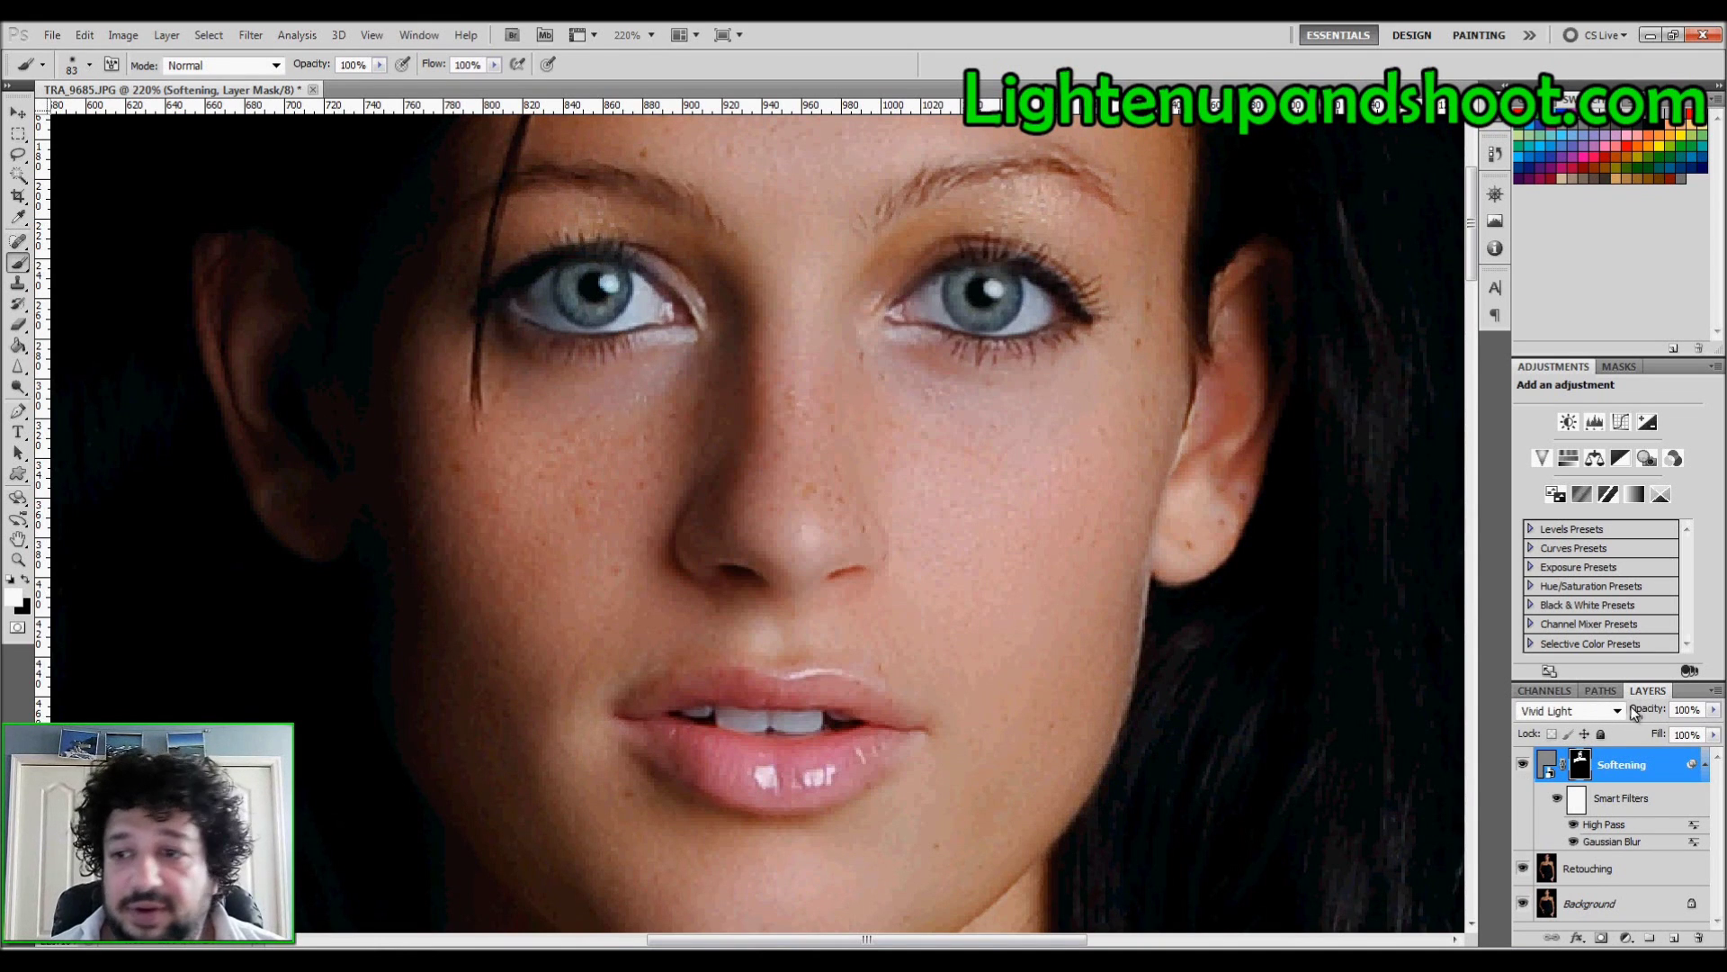
- Reduce the Softening layer's opacity to 72% and check the result against the unsoftened skin
{"action": "left_click", "coordinate": [1714, 710]}
{"action": "left_click_drag", "start_coordinate": [1714, 734], "coordinate": [1695, 735]}
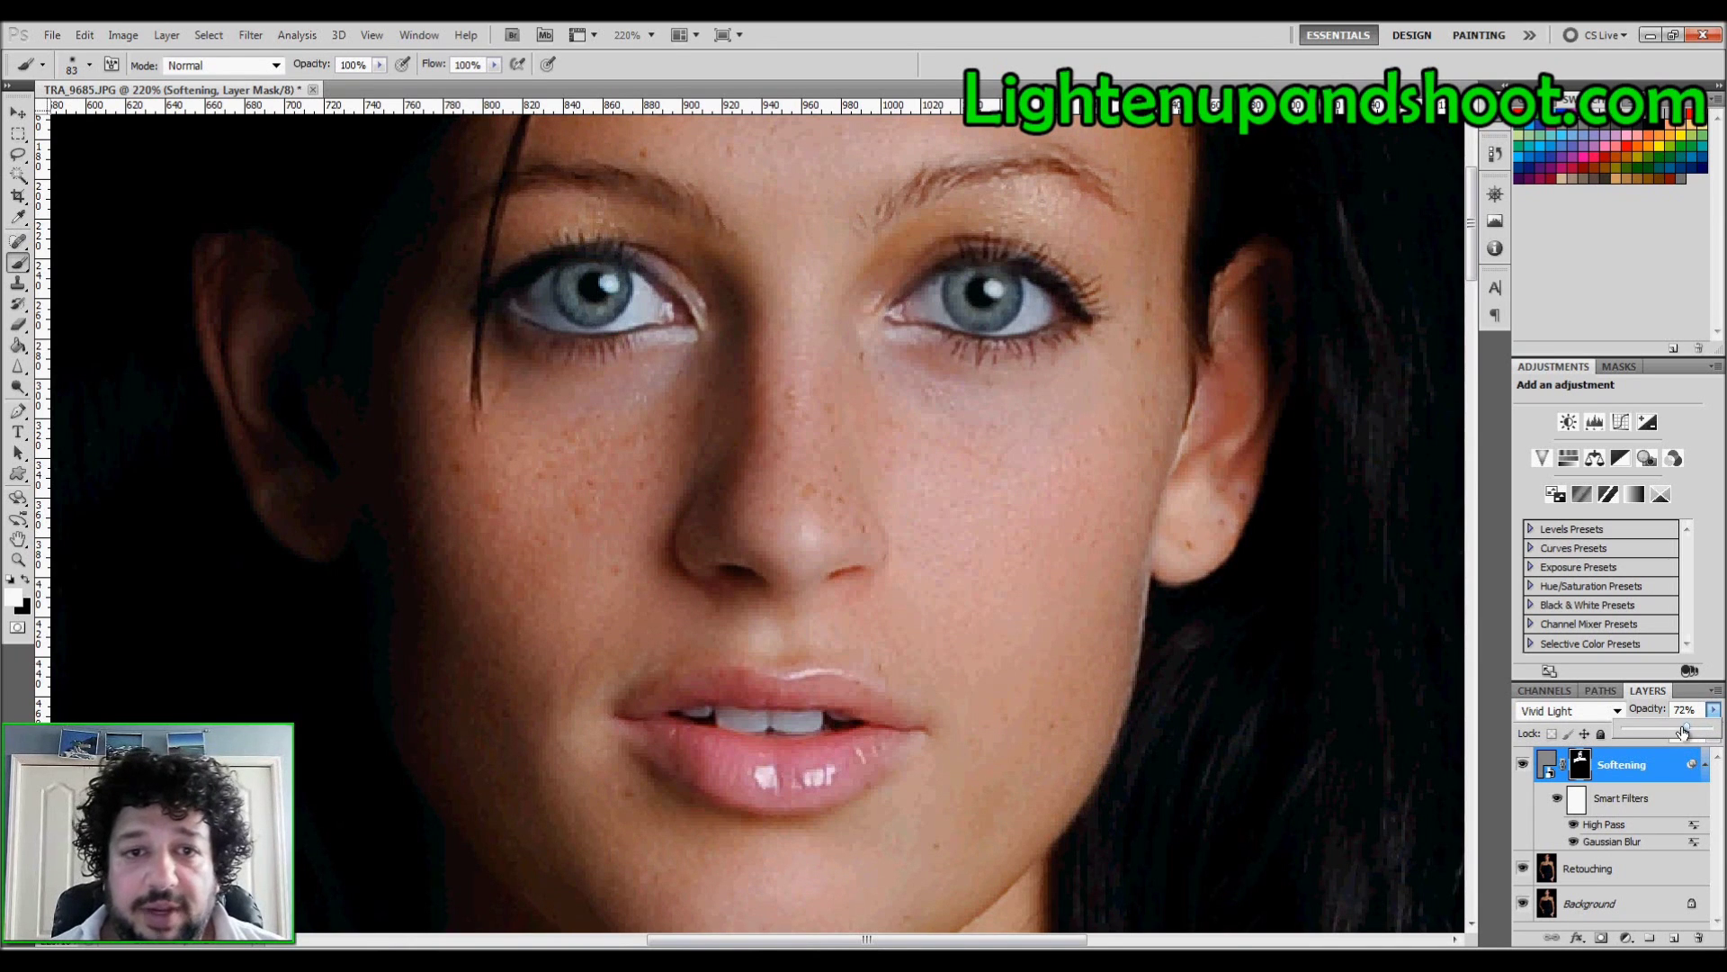
{"action": "left_click", "coordinate": [1523, 770]}
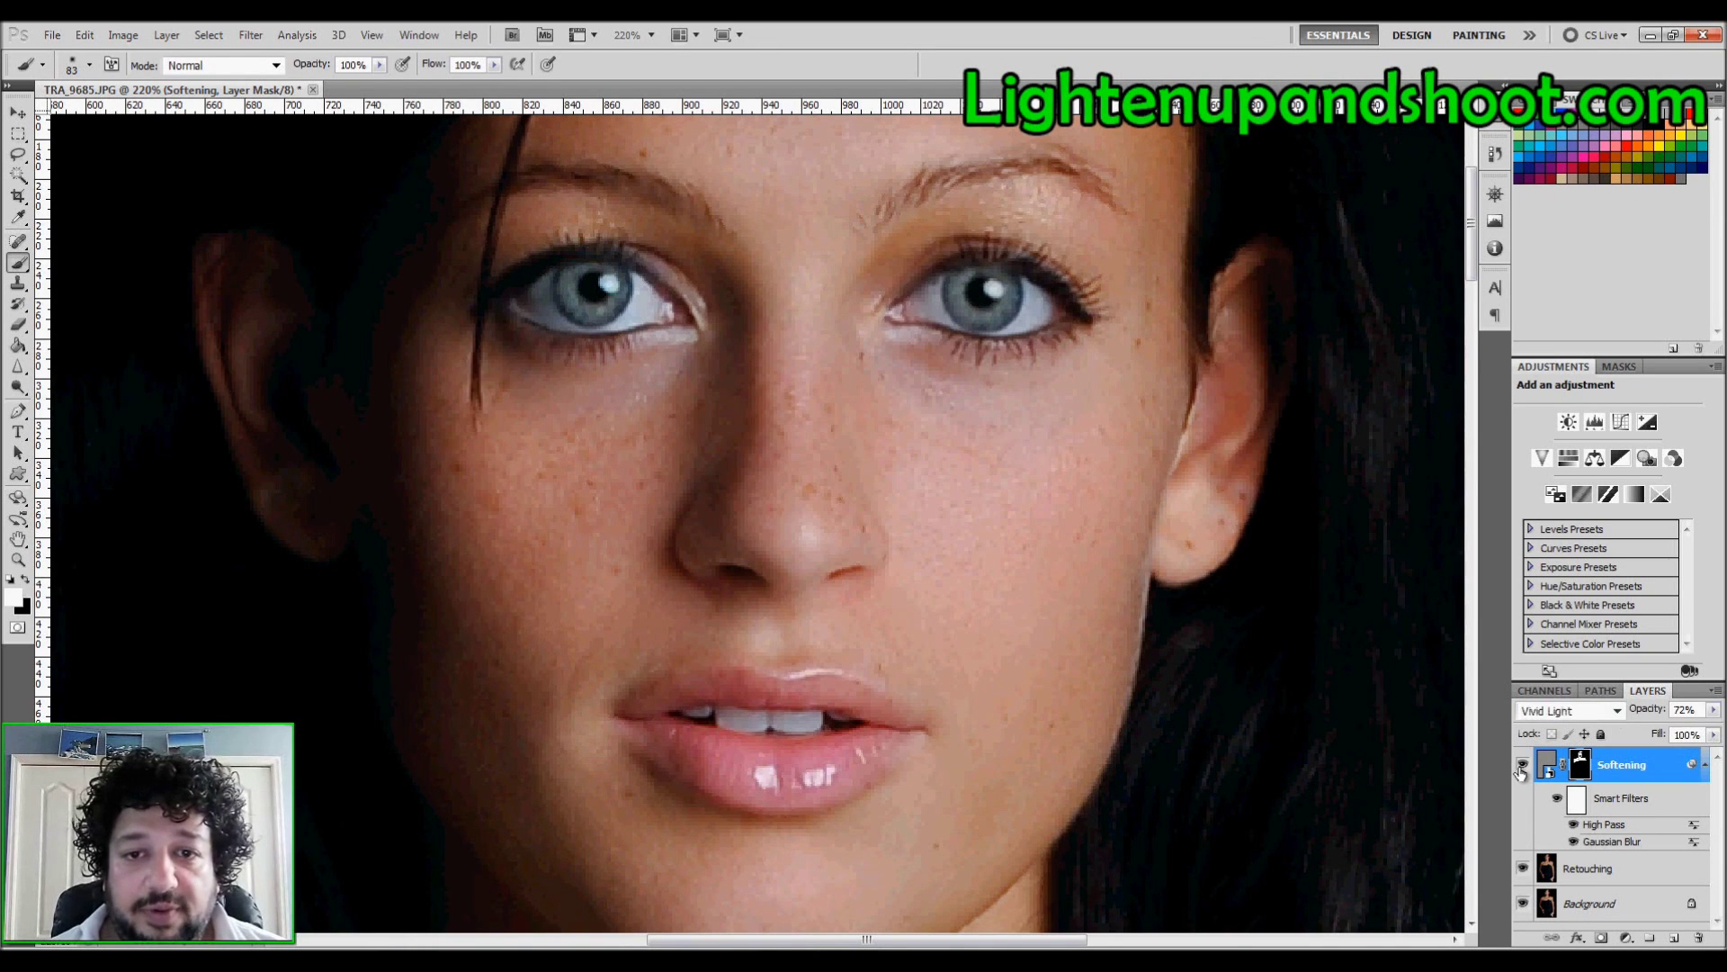
- Check the reduced softening by switching the Softening layer off and on, and view the whole portrait
{"action": "mouse_move", "coordinate": [870, 438]}
{"action": "left_mouse_down"}
{"action": "mouse_move", "coordinate": [850, 564]}
{"action": "mouse_move", "coordinate": [855, 405]}
{"action": "mouse_move", "coordinate": [829, 386]}
{"action": "left_mouse_up"}
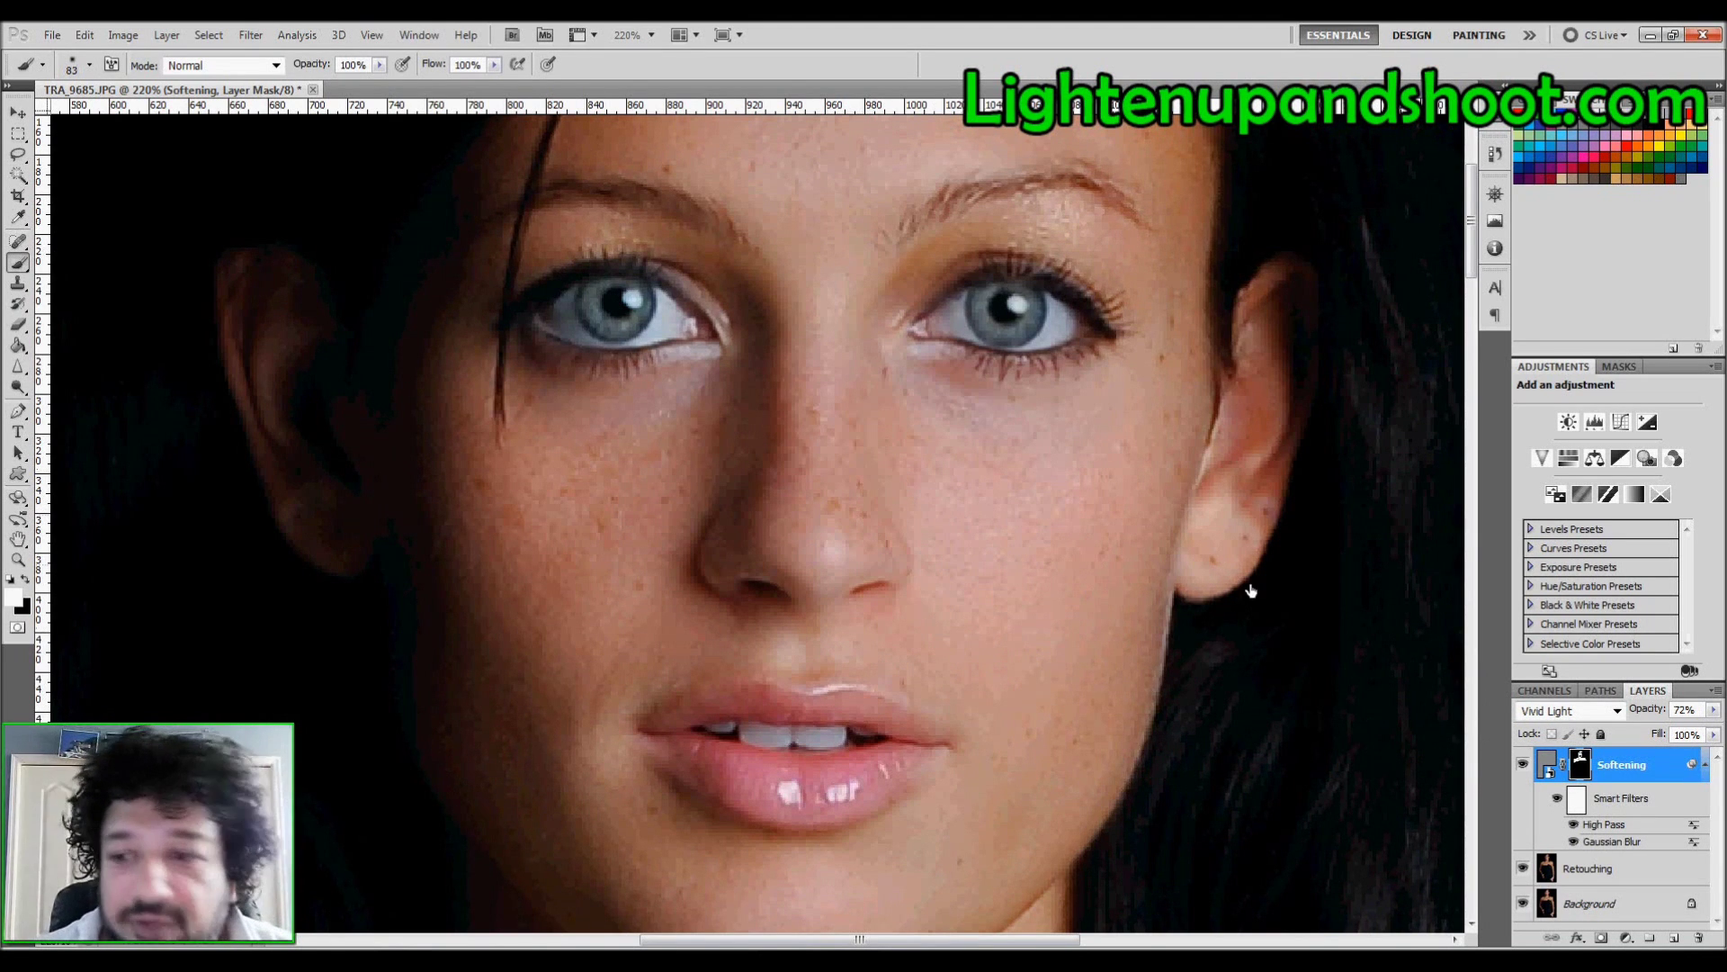
{"action": "left_click", "coordinate": [1530, 767]}
{"action": "left_click", "coordinate": [1529, 766]}
{"action": "left_click", "coordinate": [1530, 766]}
{"action": "left_click", "coordinate": [1529, 766]}
{"action": "left_click", "coordinate": [1537, 765]}
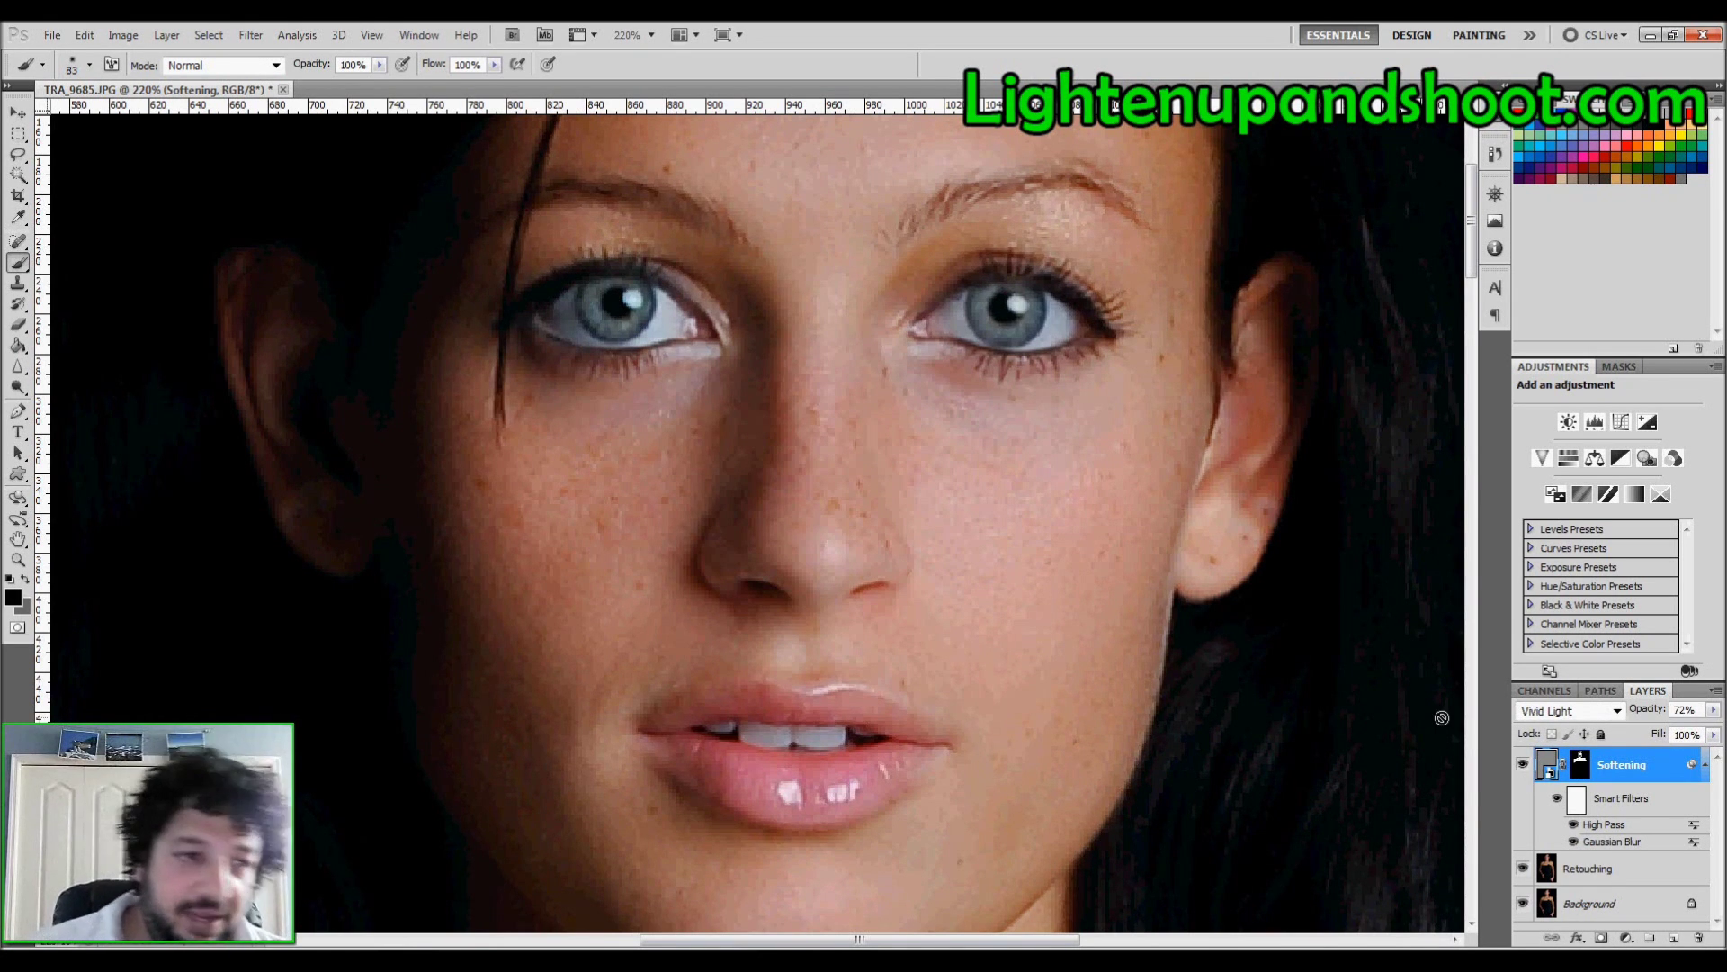
{"action": "double_click", "coordinate": [27, 529]}
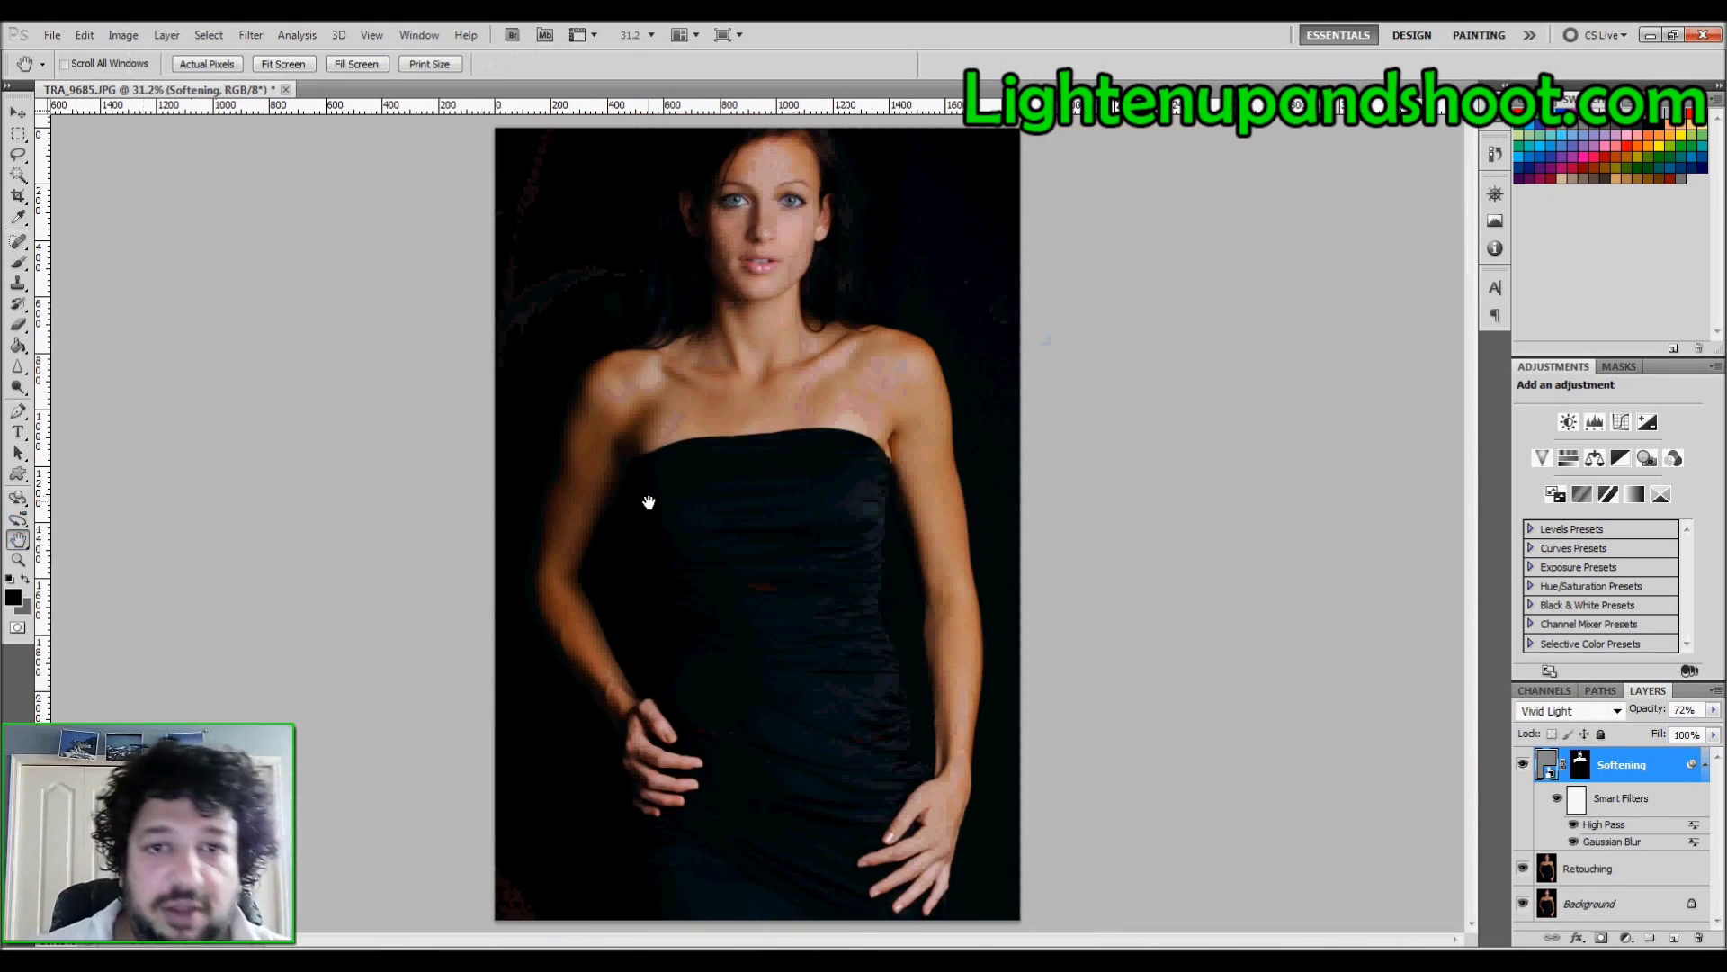